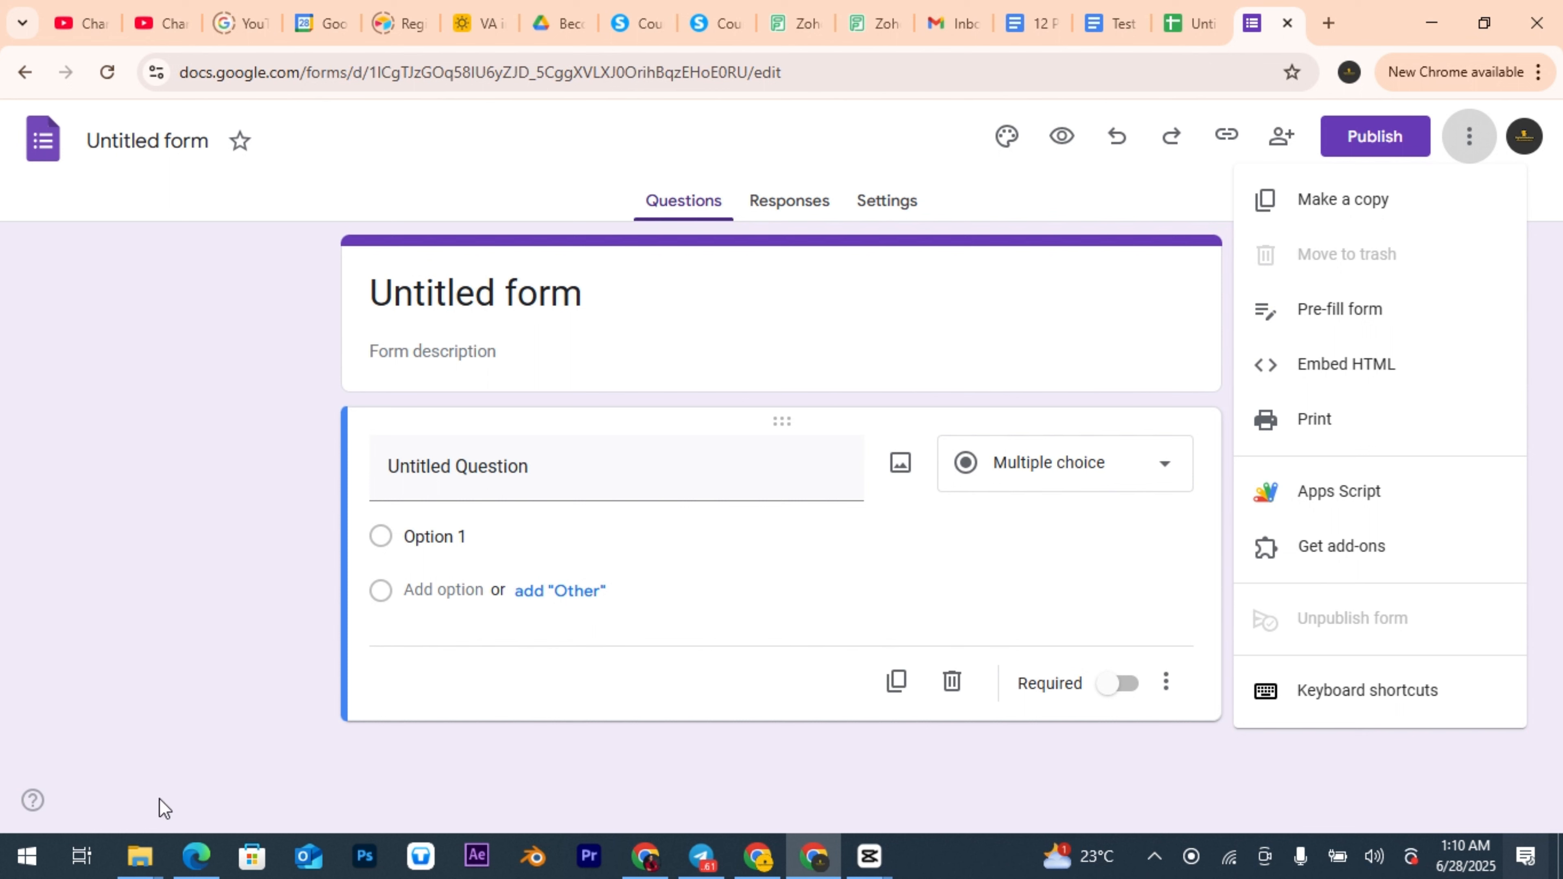
# Step: Open Google Forms from the Google apps list in a new browser tab
pyautogui.click(1328, 23)
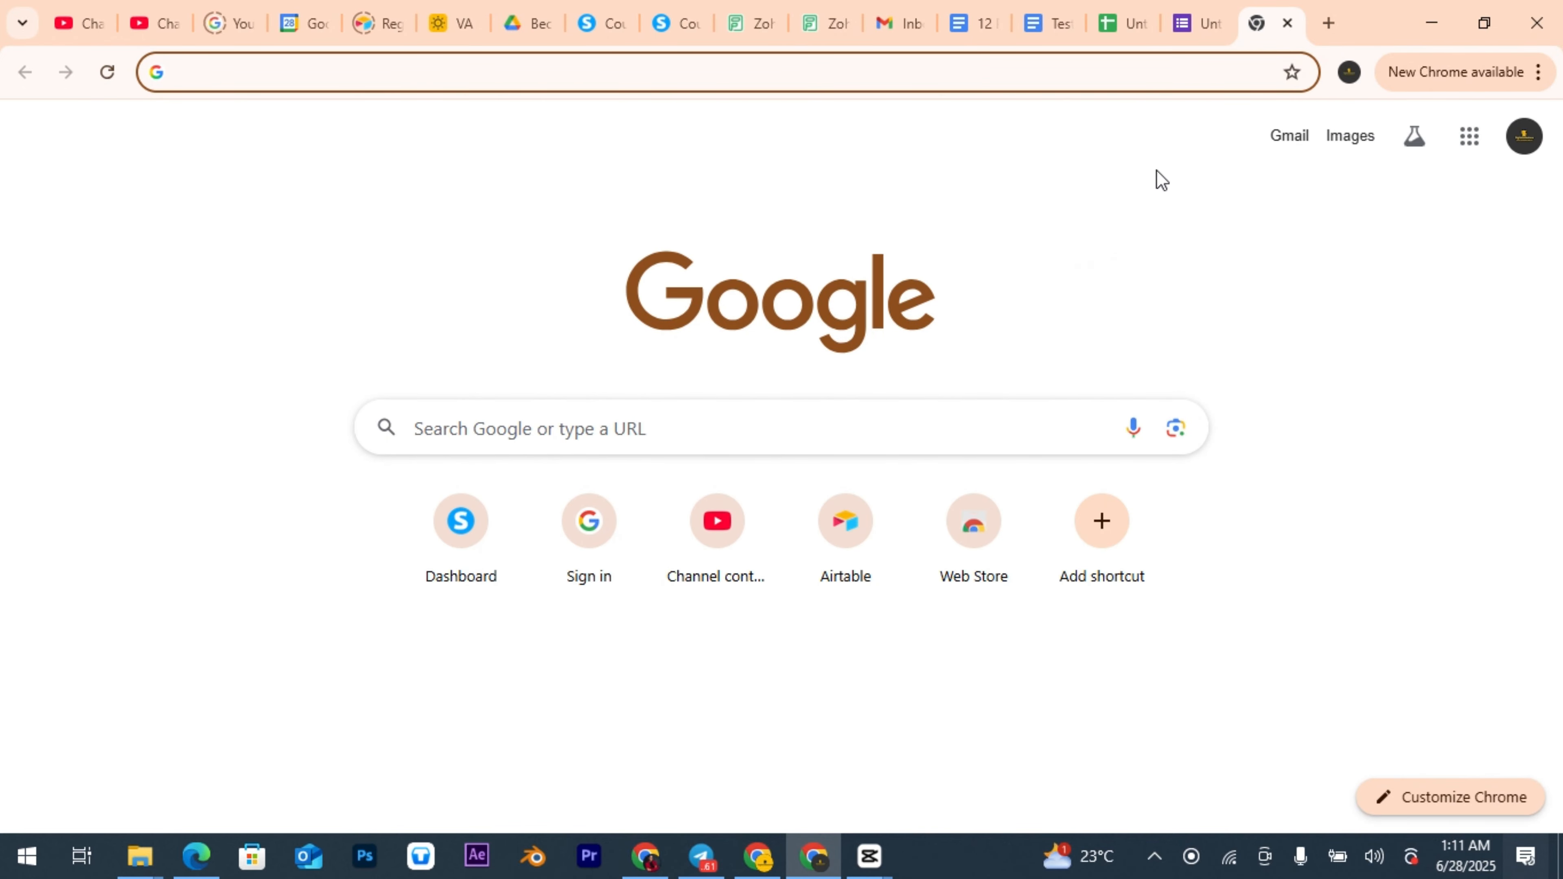
pyautogui.click(1471, 136)
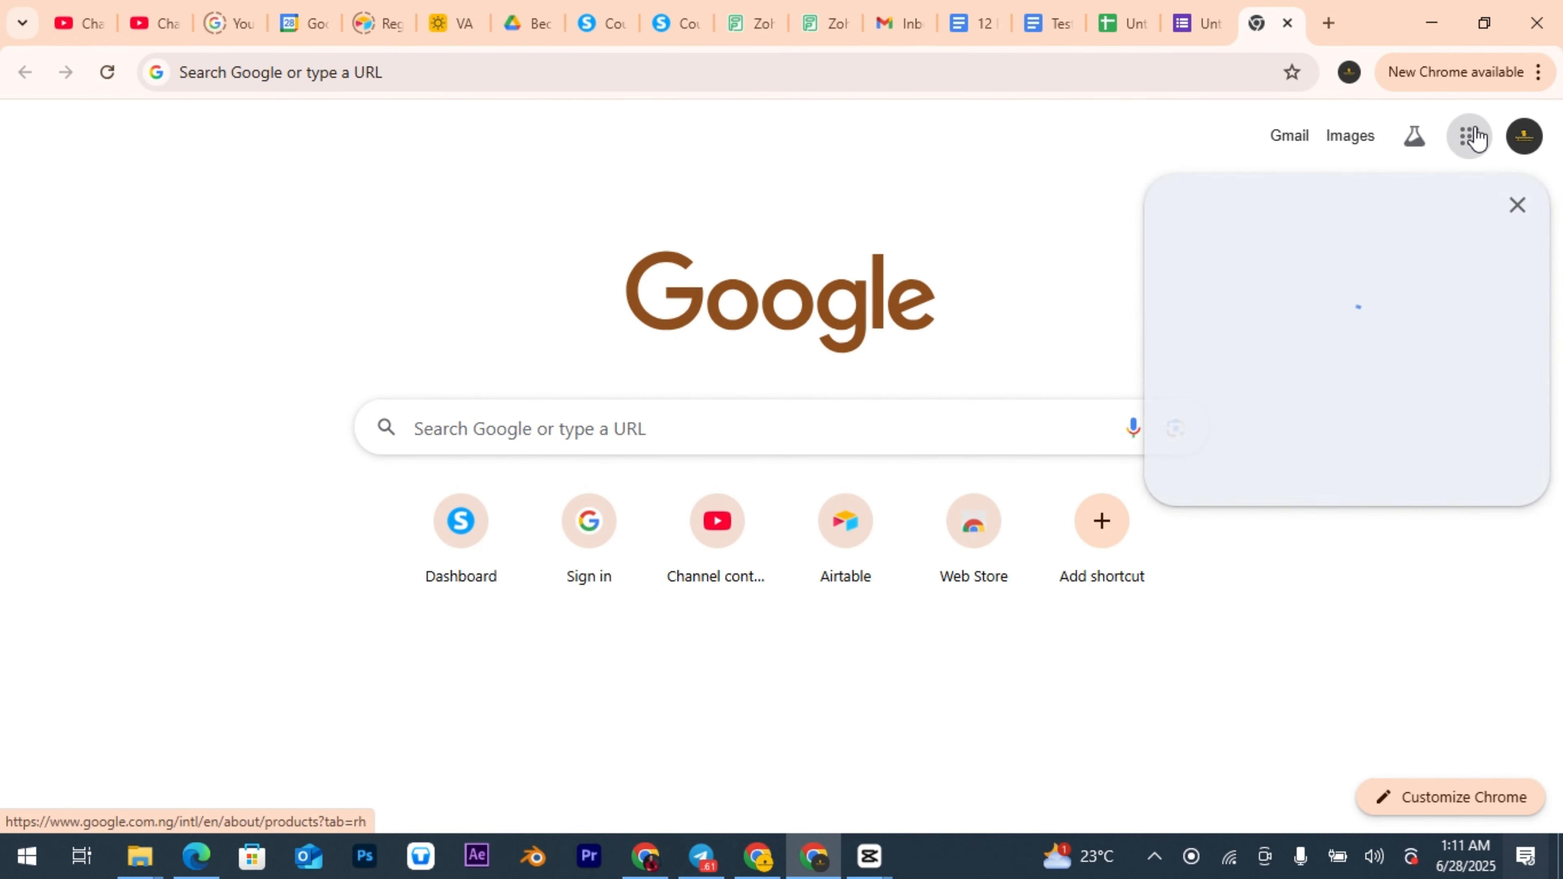
pyautogui.scroll(-10, 1542, 246)
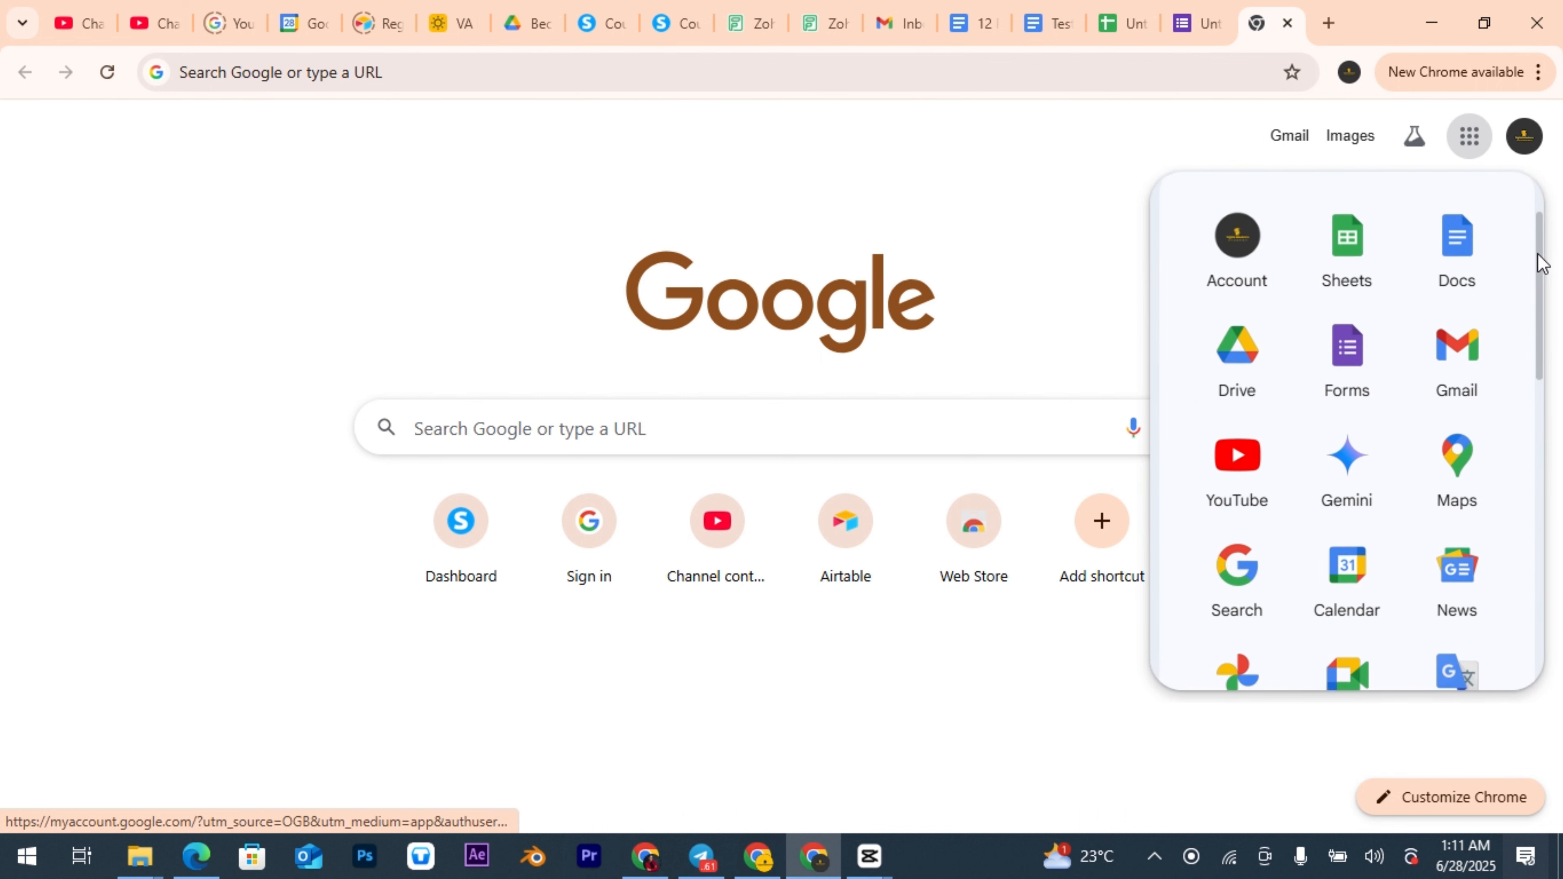
pyautogui.moveTo(1531, 485); pyautogui.dragTo(1537, 234)
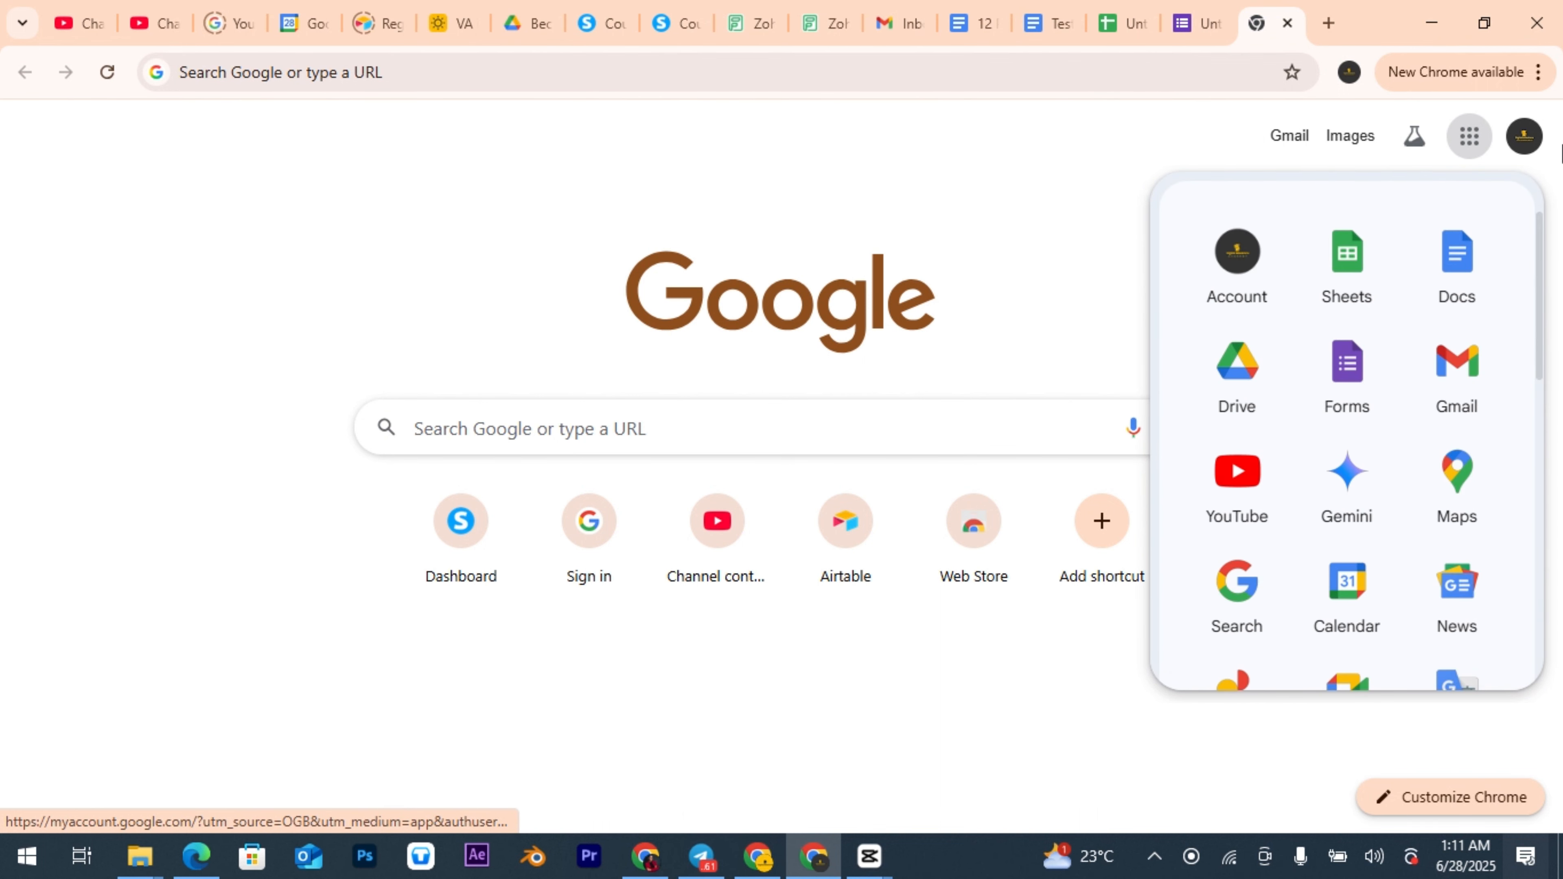
pyautogui.click(1359, 366)
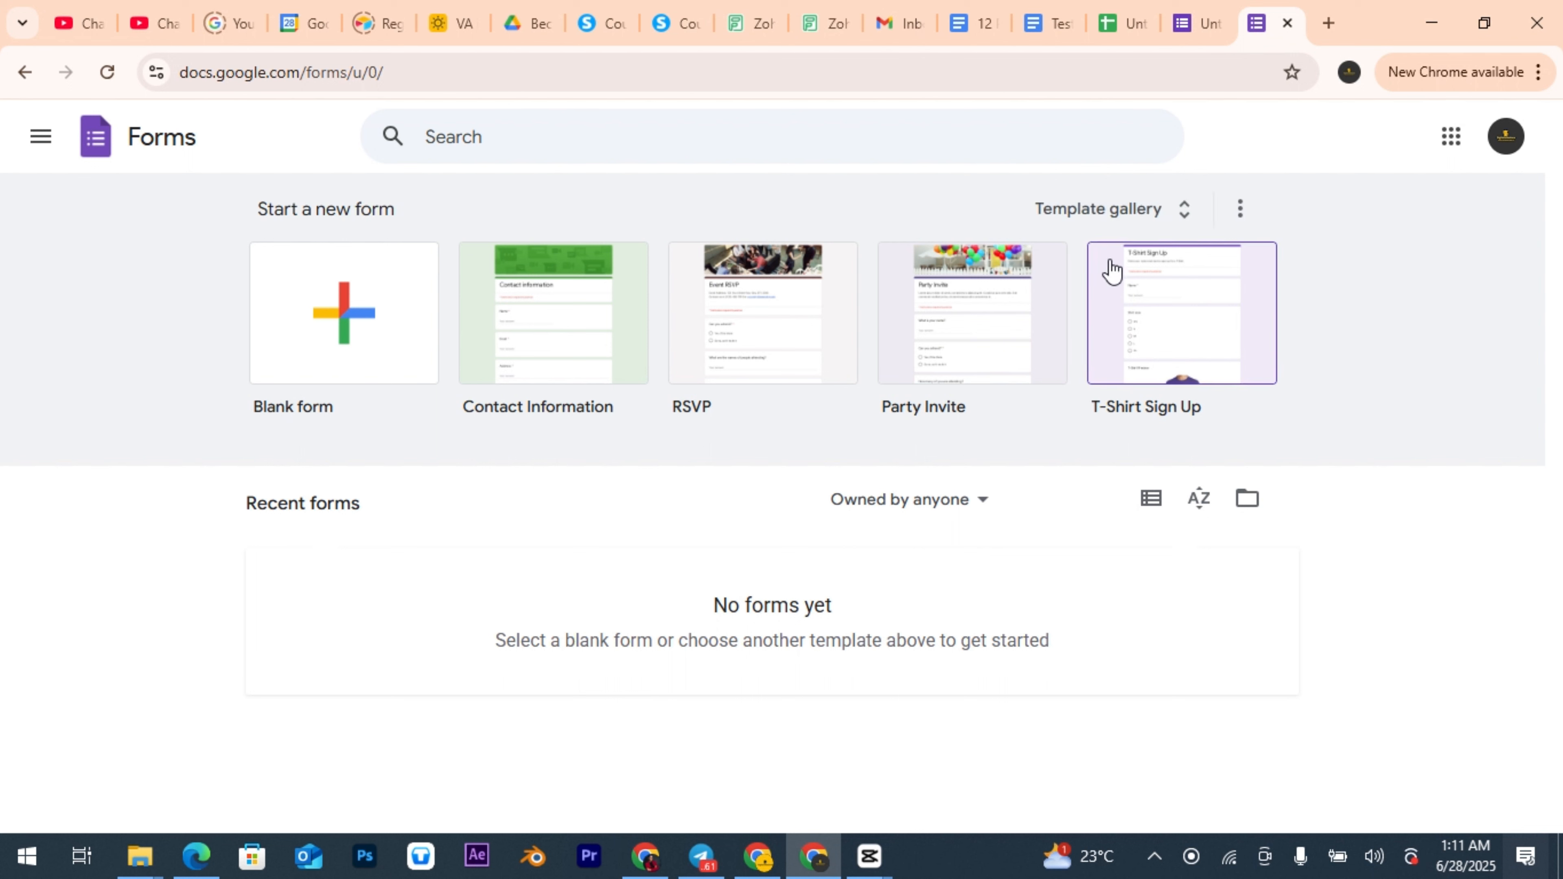
# Step: Browse the full template gallery, including the Personal and Work templates, and create a blank form
pyautogui.click(1126, 209)
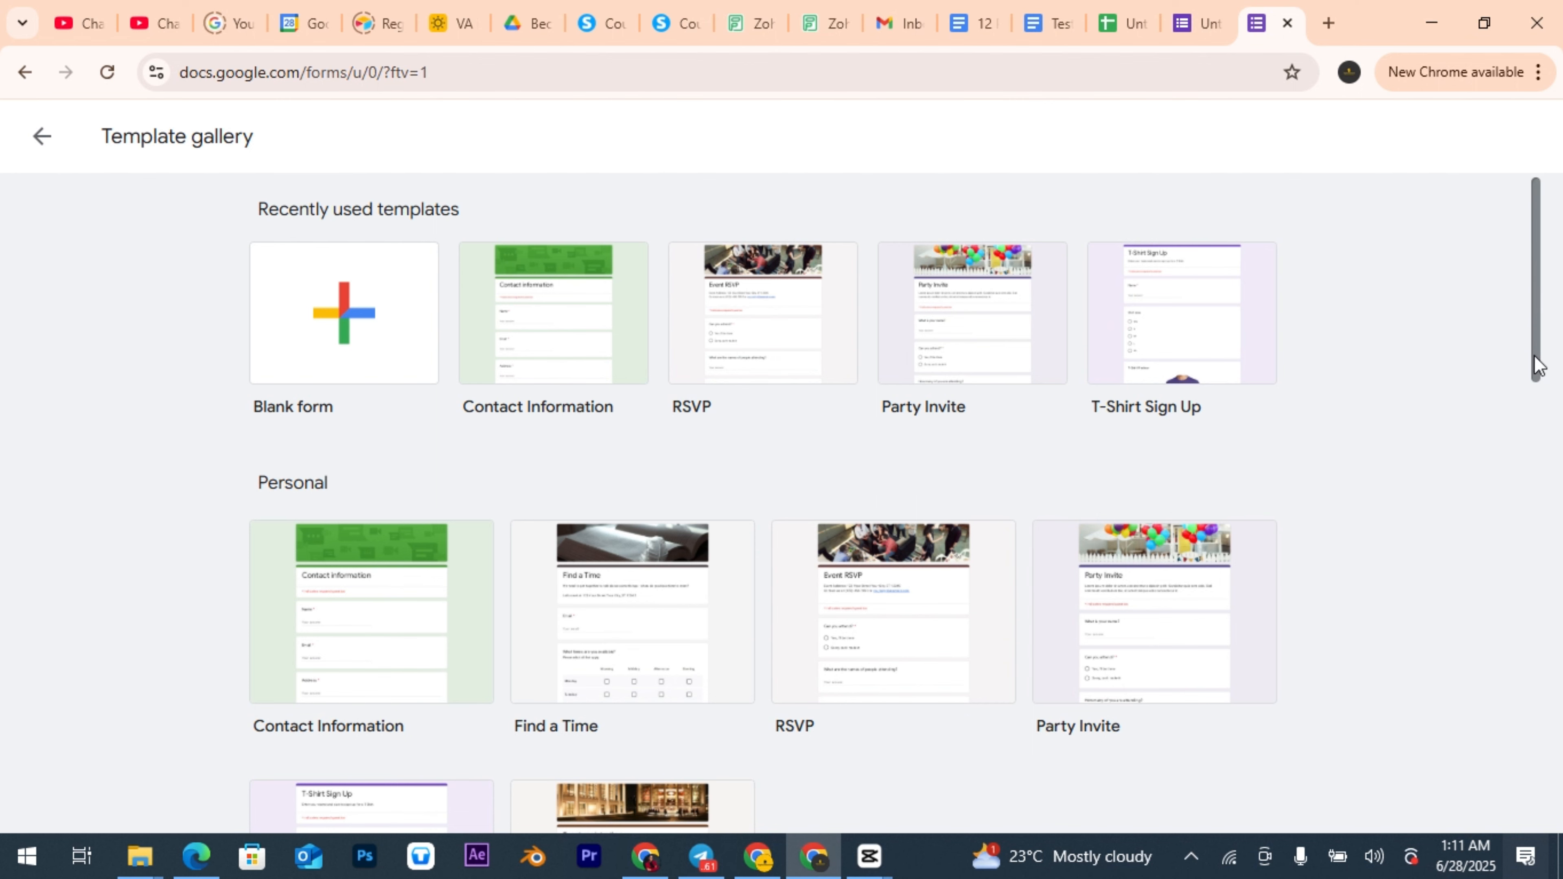
pyautogui.moveTo(1535, 339)
pyautogui.mouseDown()
pyautogui.moveTo(1530, 474)
pyautogui.moveTo(1560, 606)
pyautogui.moveTo(1560, 659)
pyautogui.moveTo(1539, 650)
pyautogui.moveTo(1542, 819)
pyautogui.moveTo(1549, 360)
pyautogui.mouseUp()
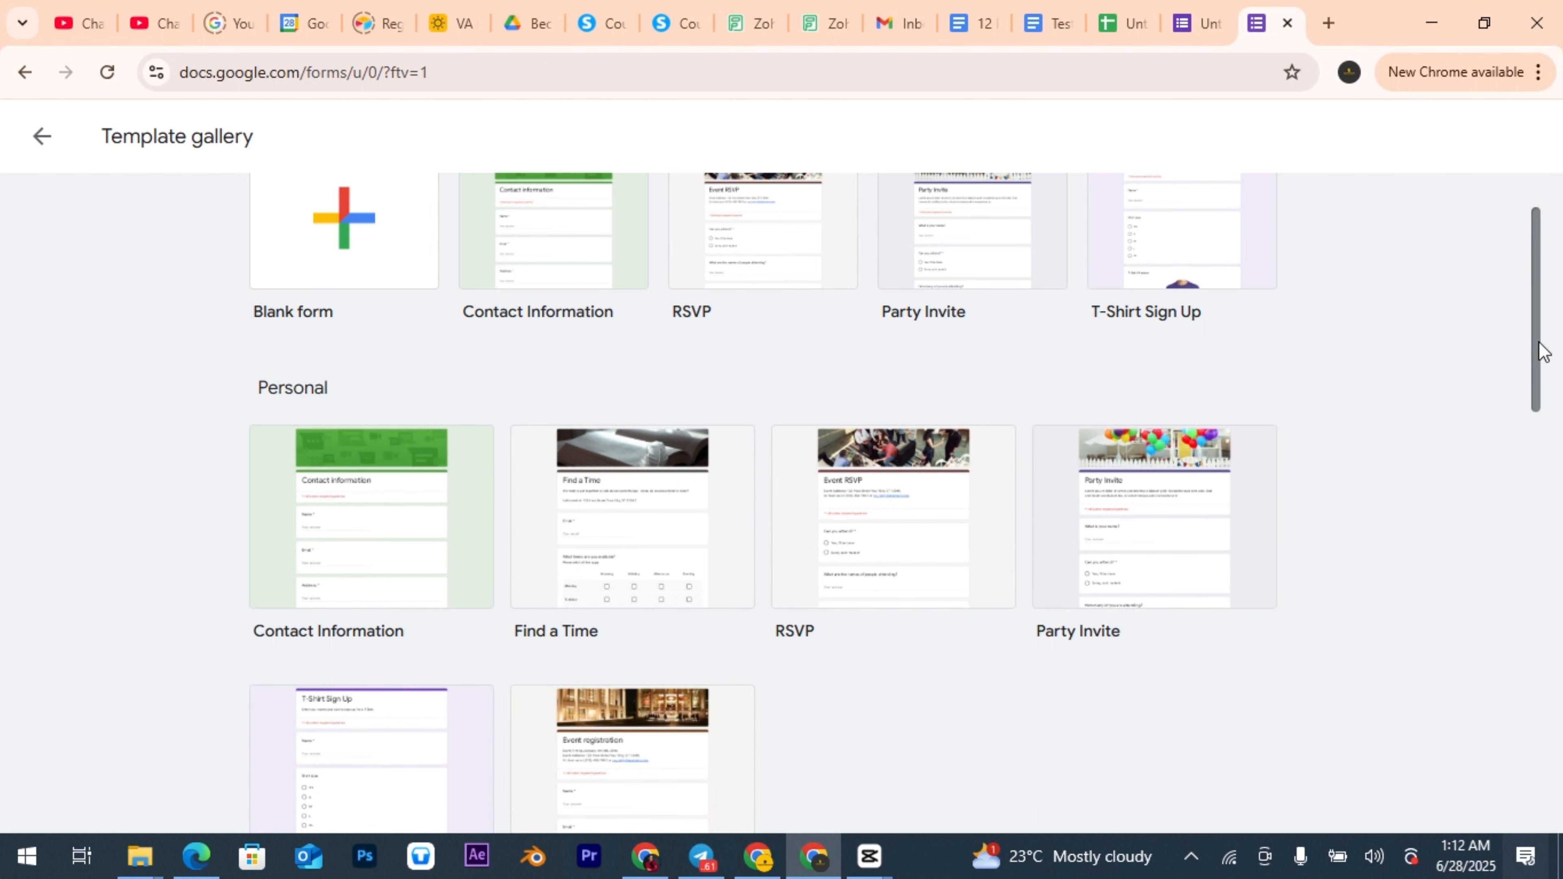
pyautogui.scroll(2, 1526, 308)
pyautogui.scroll(-8, 1515, 264)
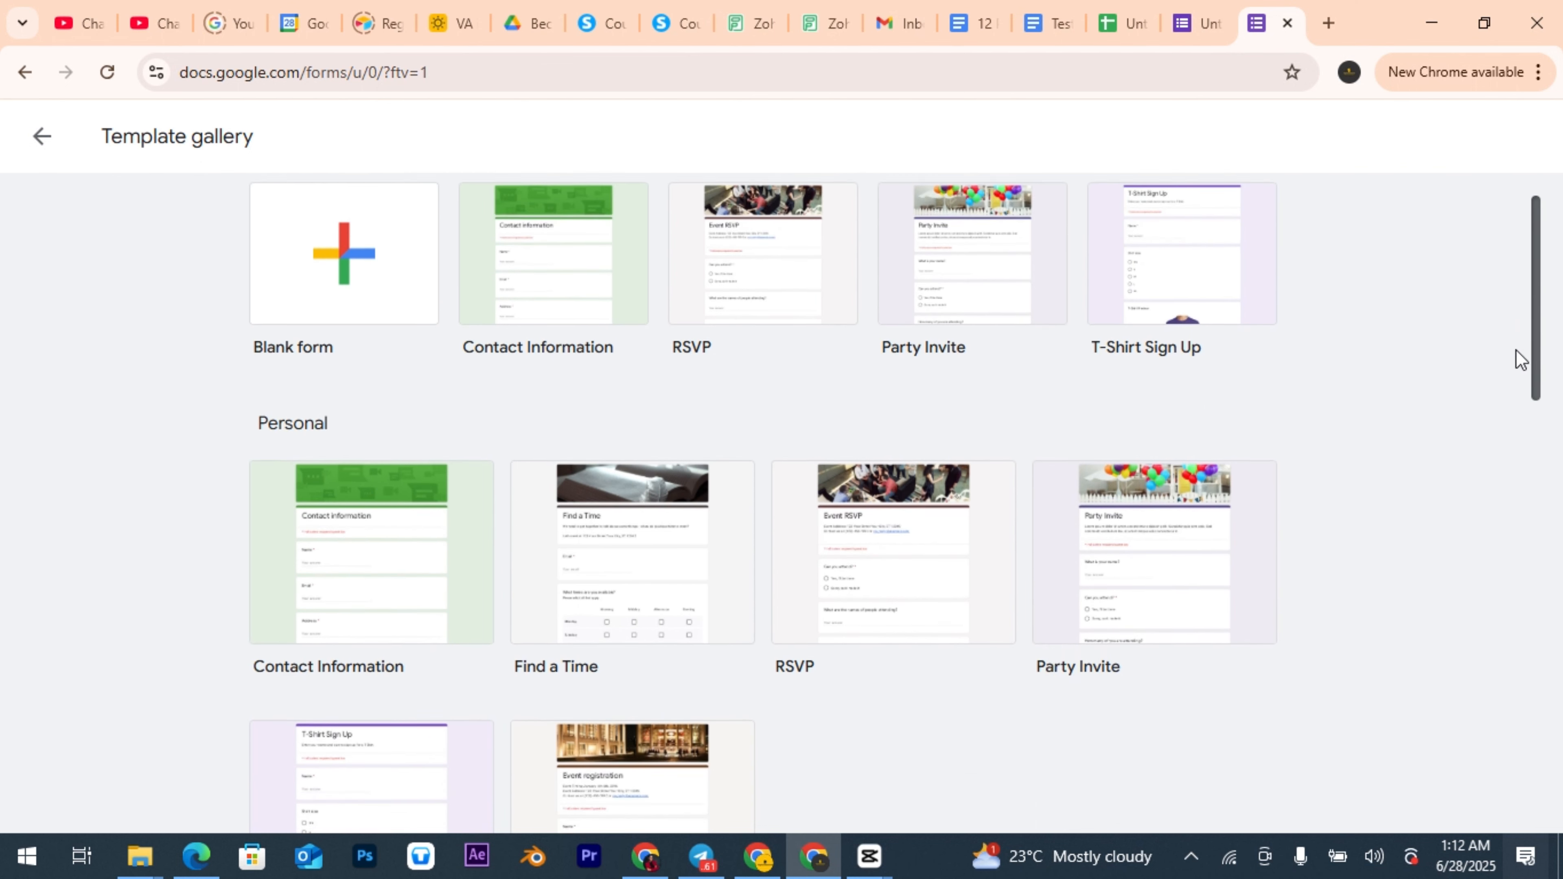
pyautogui.scroll(-4, 1515, 555)
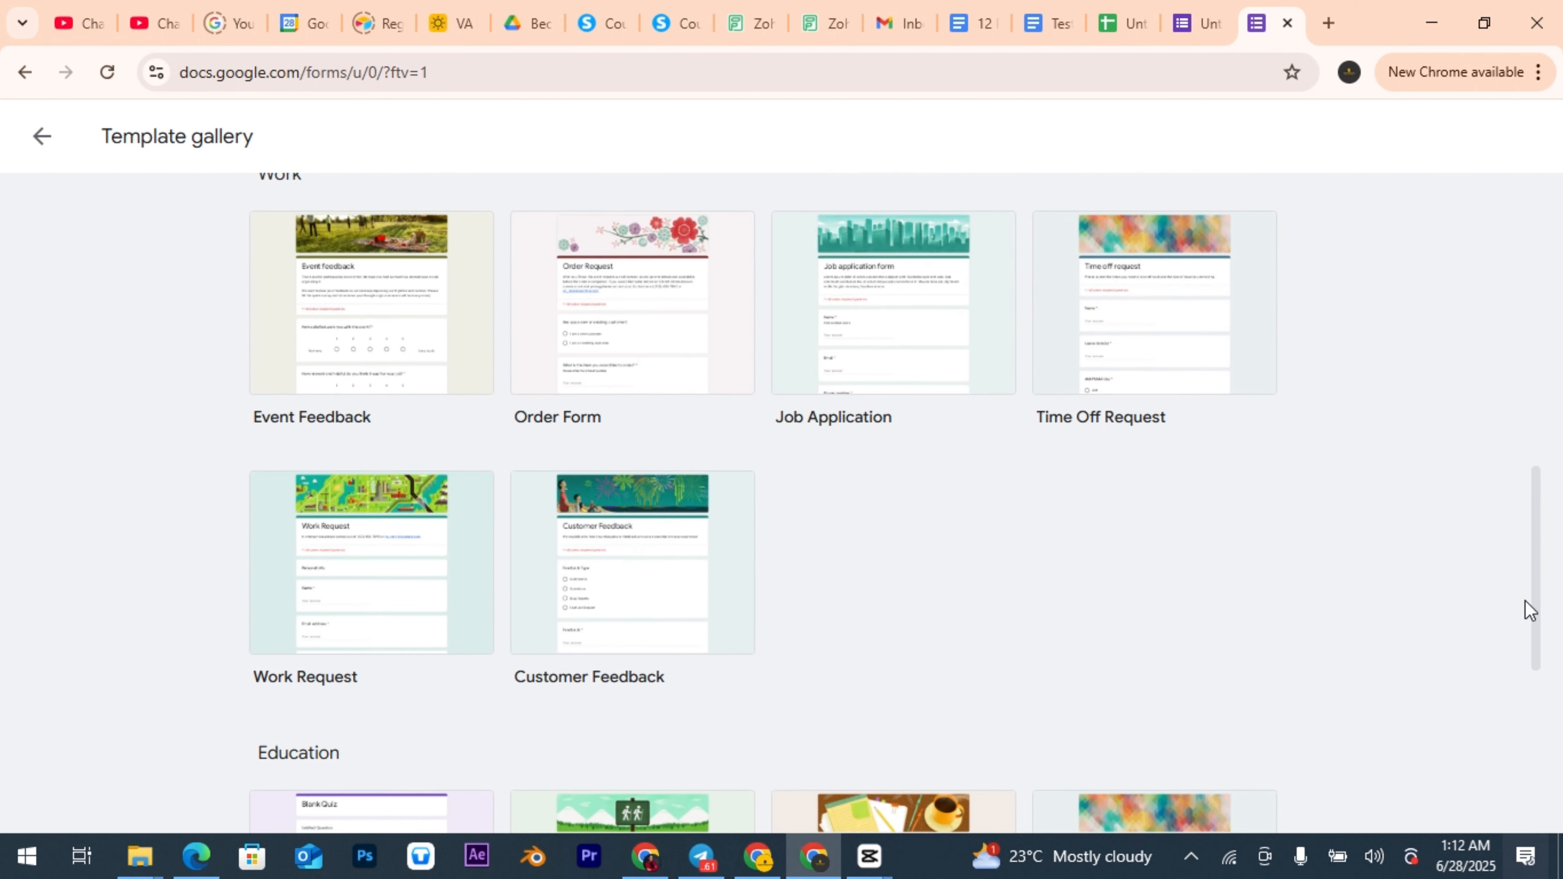
pyautogui.scroll(12, 1538, 529)
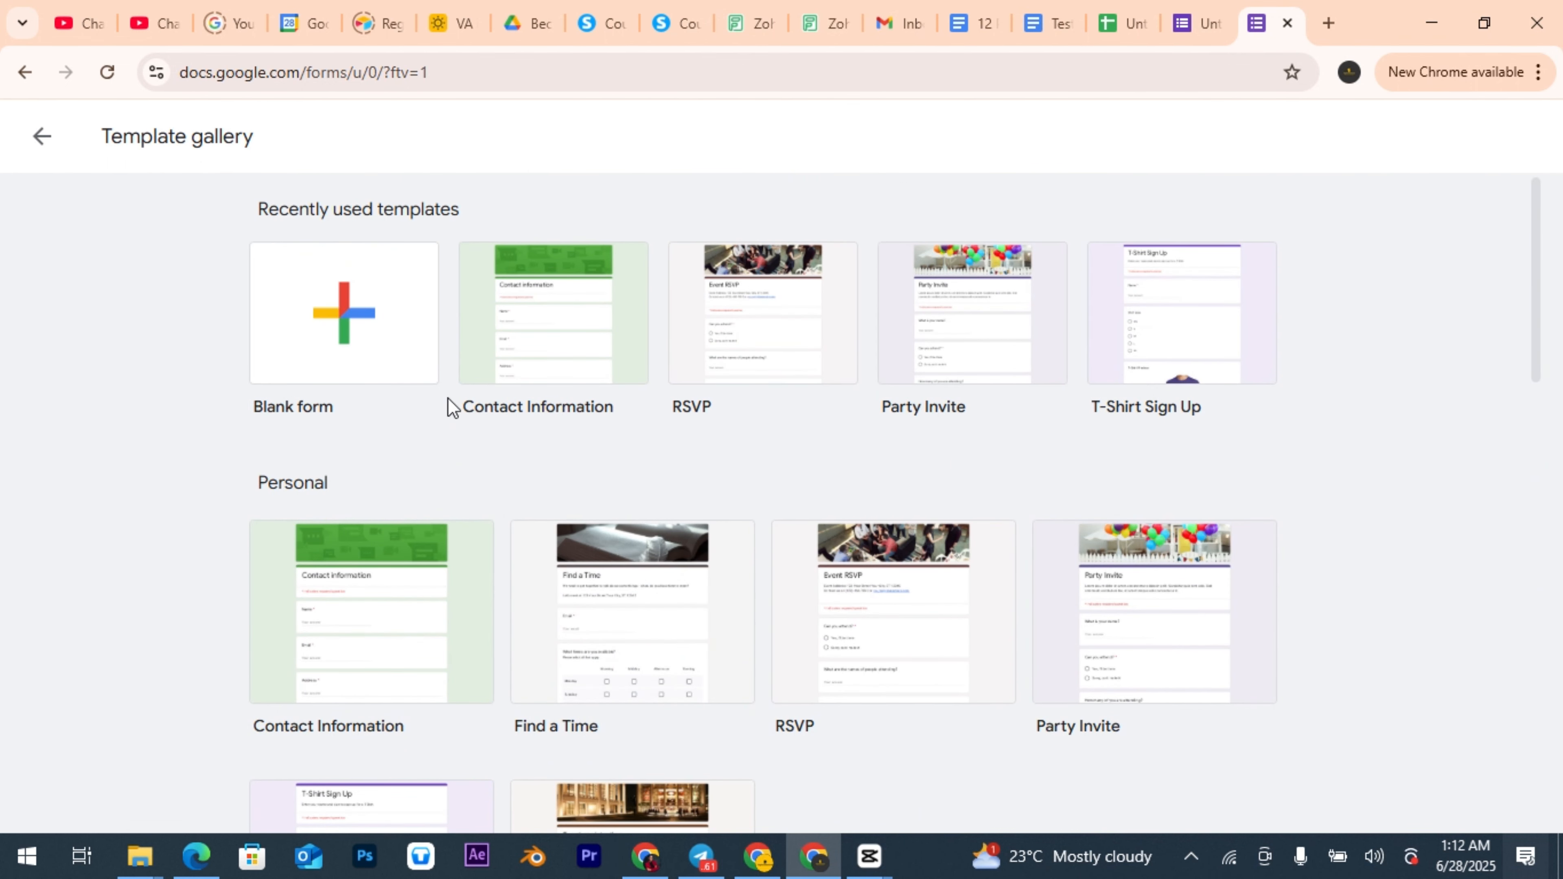
pyautogui.click(360, 332)
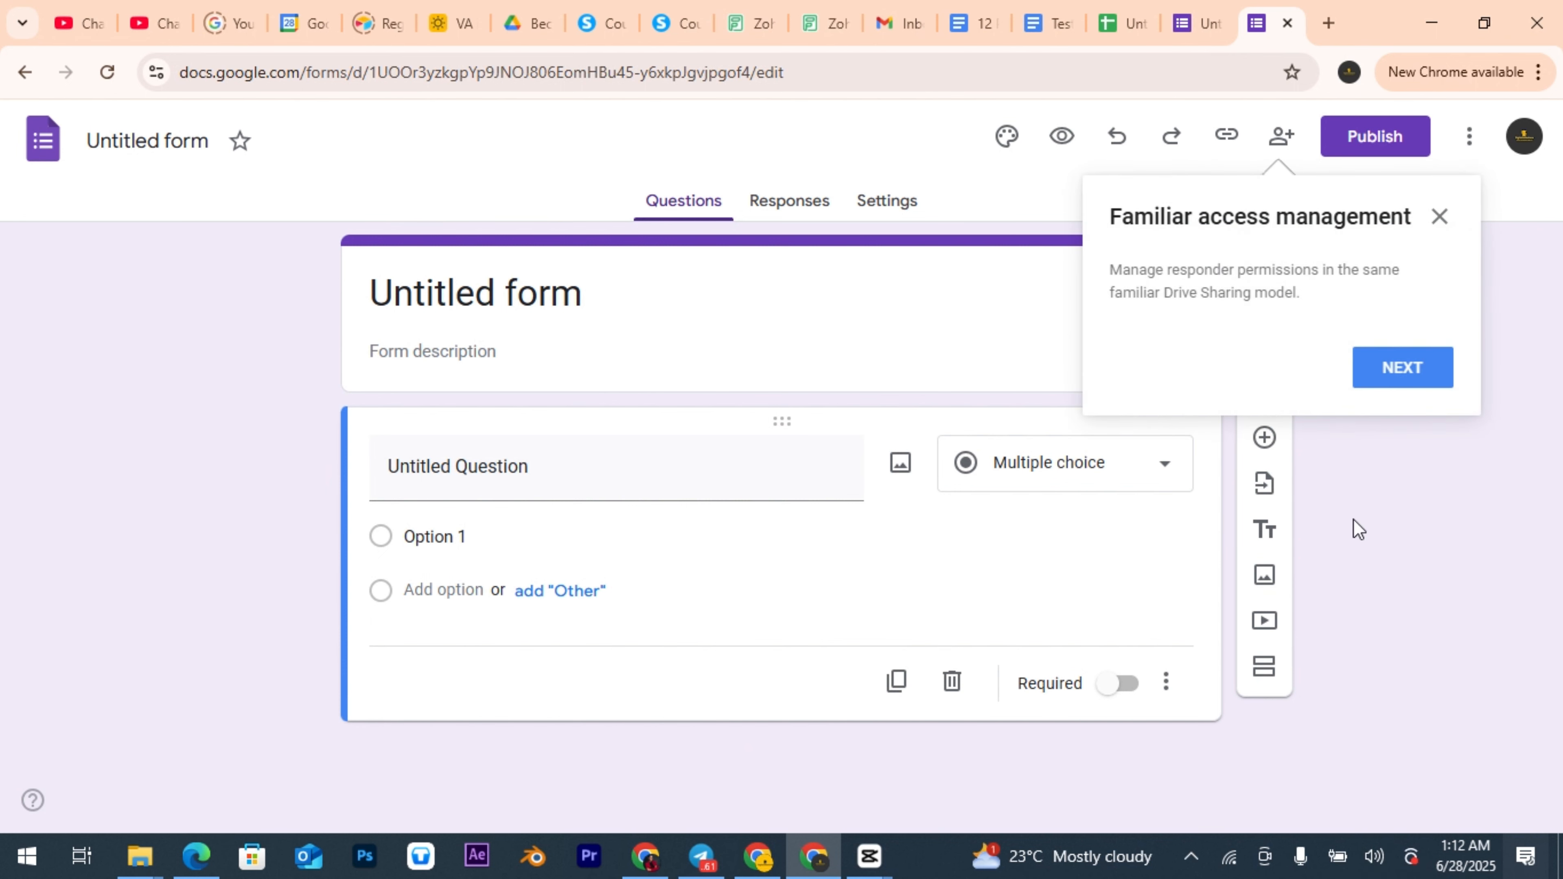
# Step: Name the form TEST and dismiss the access management tip
pyautogui.click(191, 139)
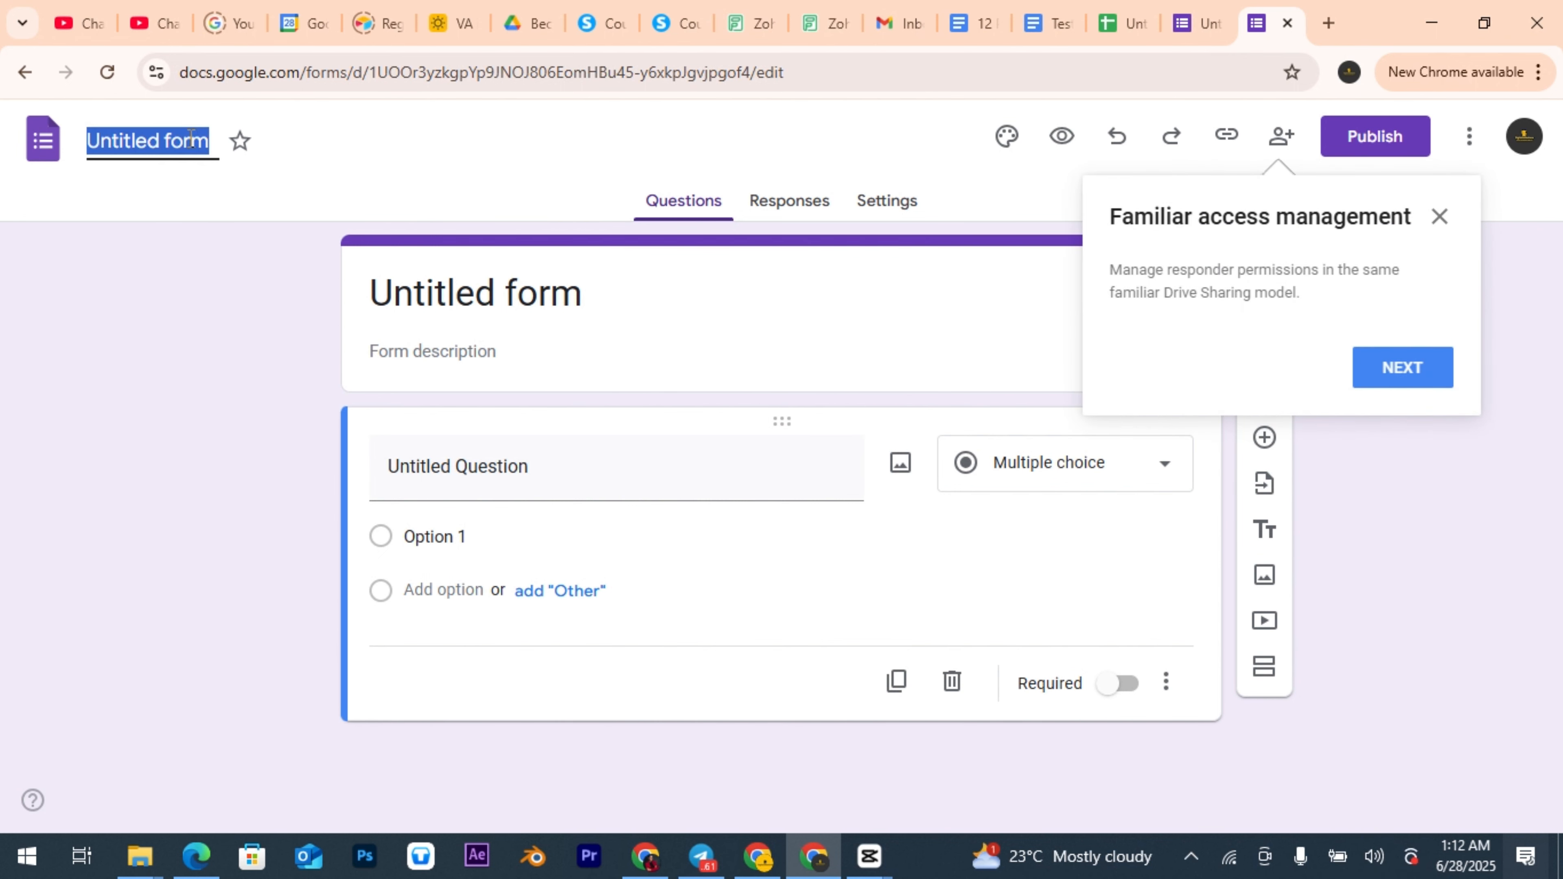
pyautogui.write('TEST')
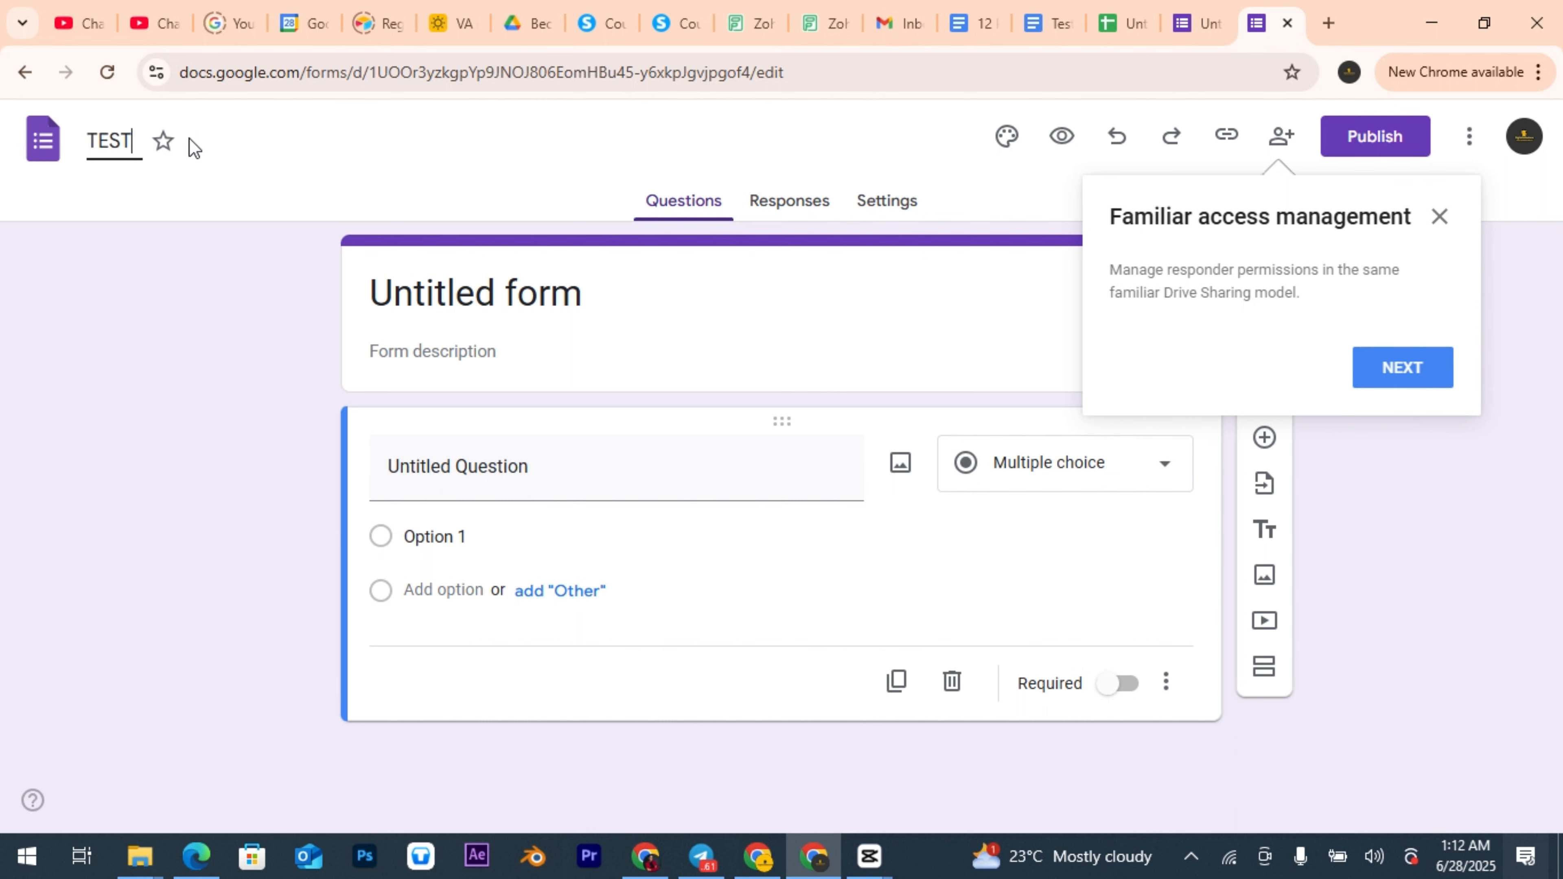
pyautogui.click(36, 218)
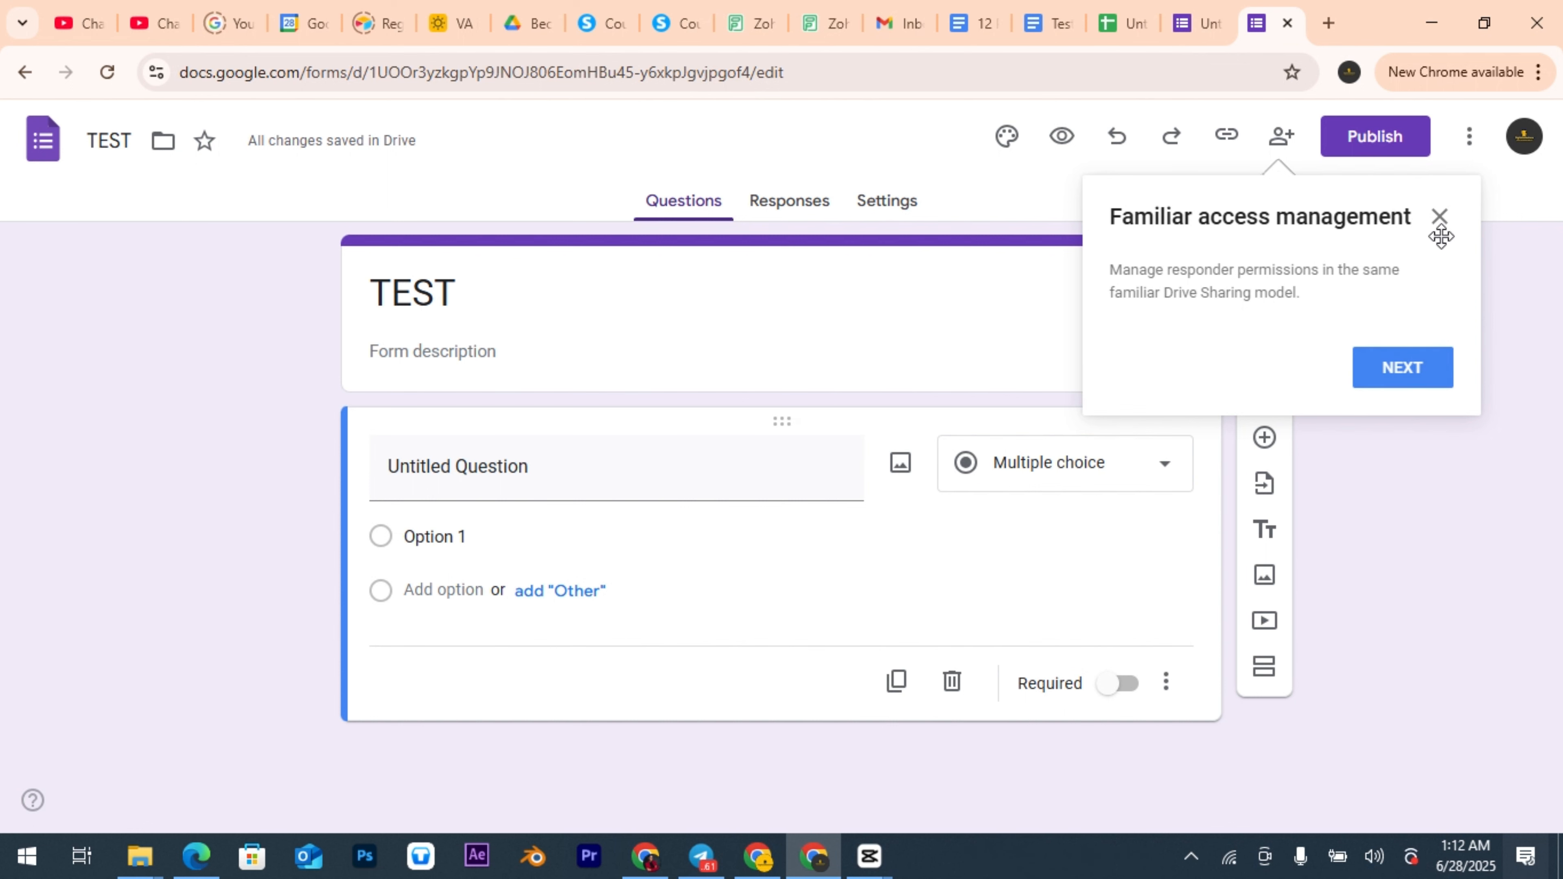
pyautogui.click(1439, 216)
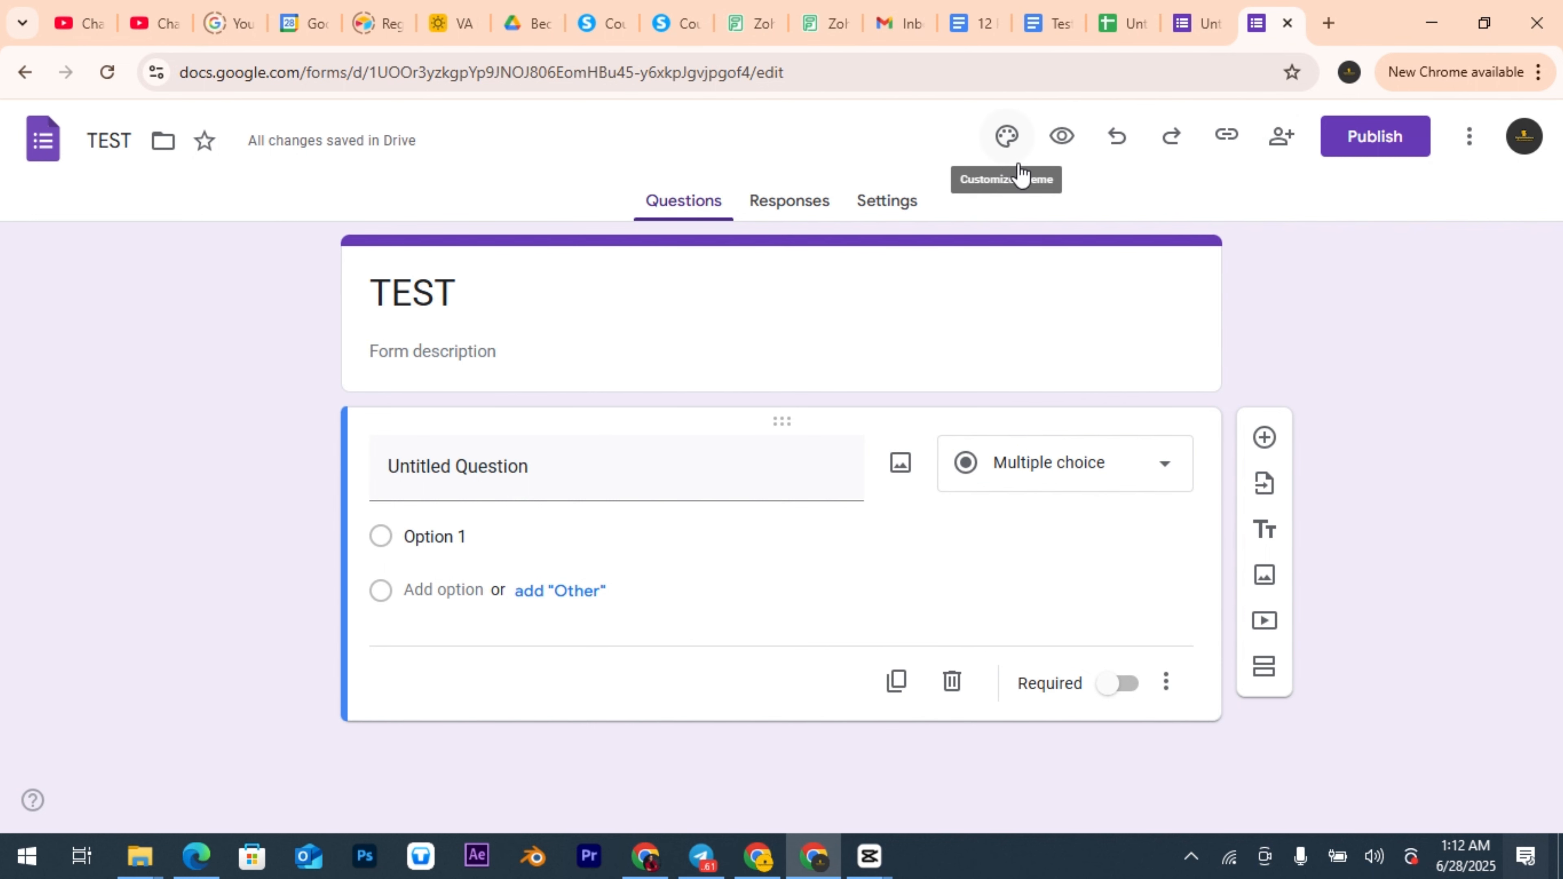
# Step: Open the form's theme settings and examine the header, question and text font options, plus the header image and color choices
pyautogui.click(1008, 135)
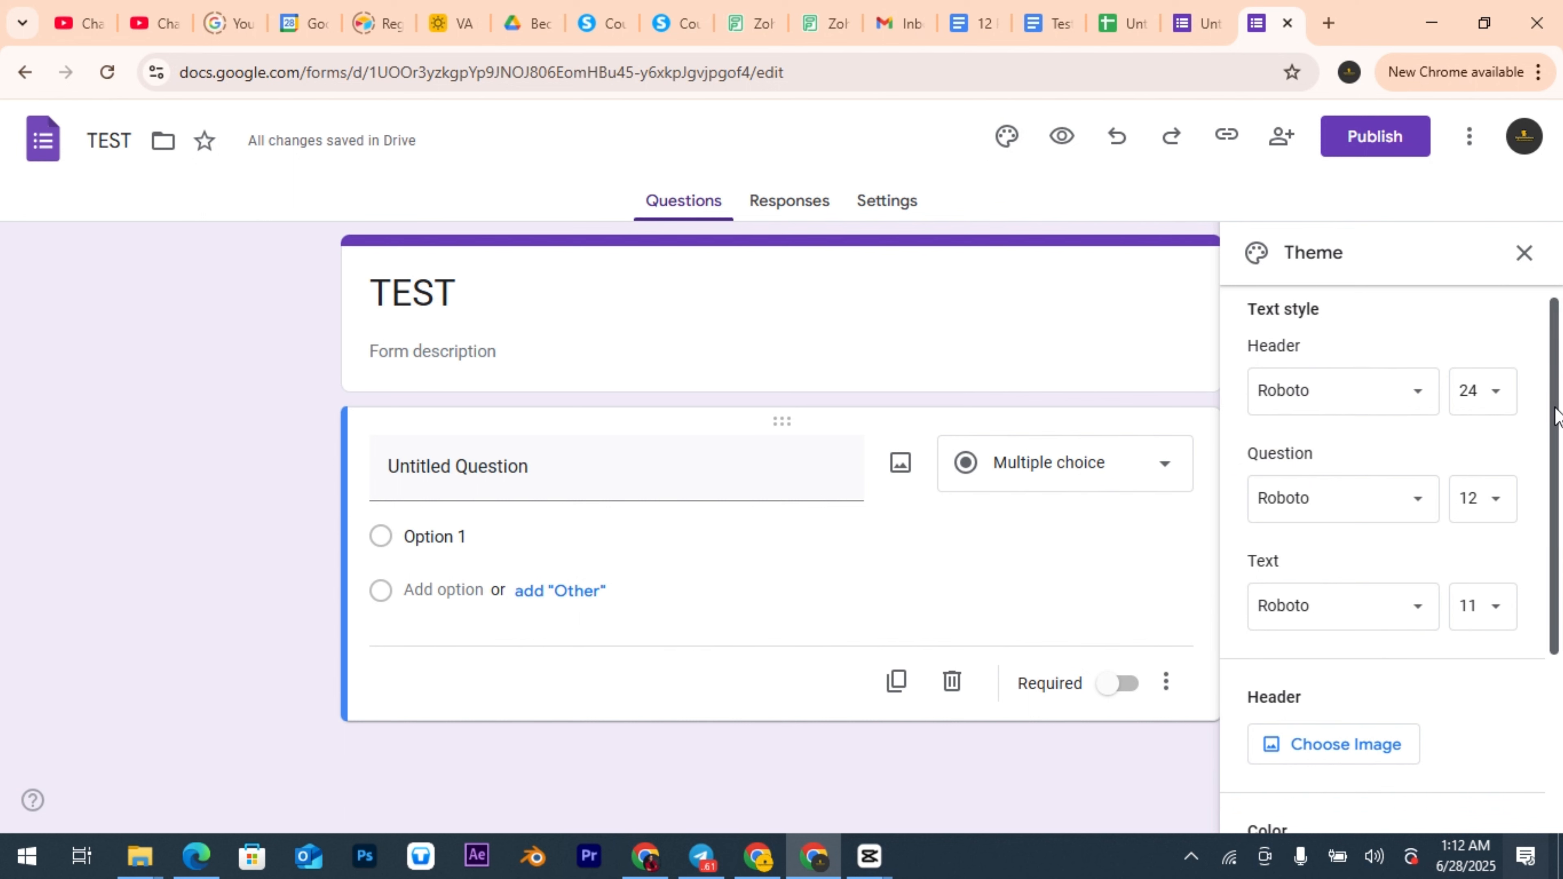
pyautogui.scroll(-1, 1239, 332)
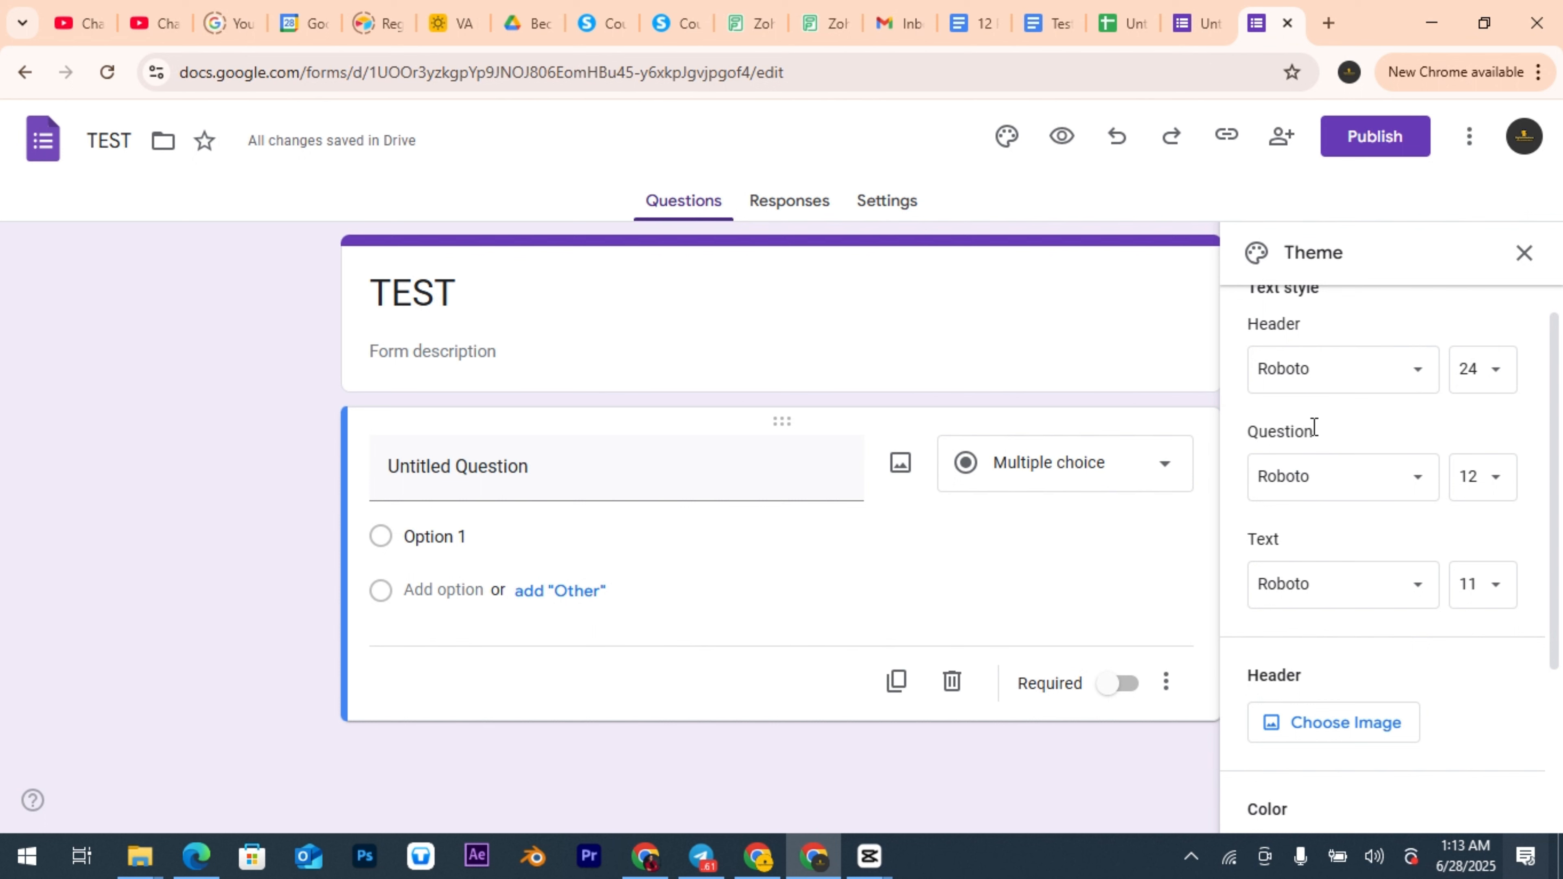
pyautogui.doubleClick(1268, 436)
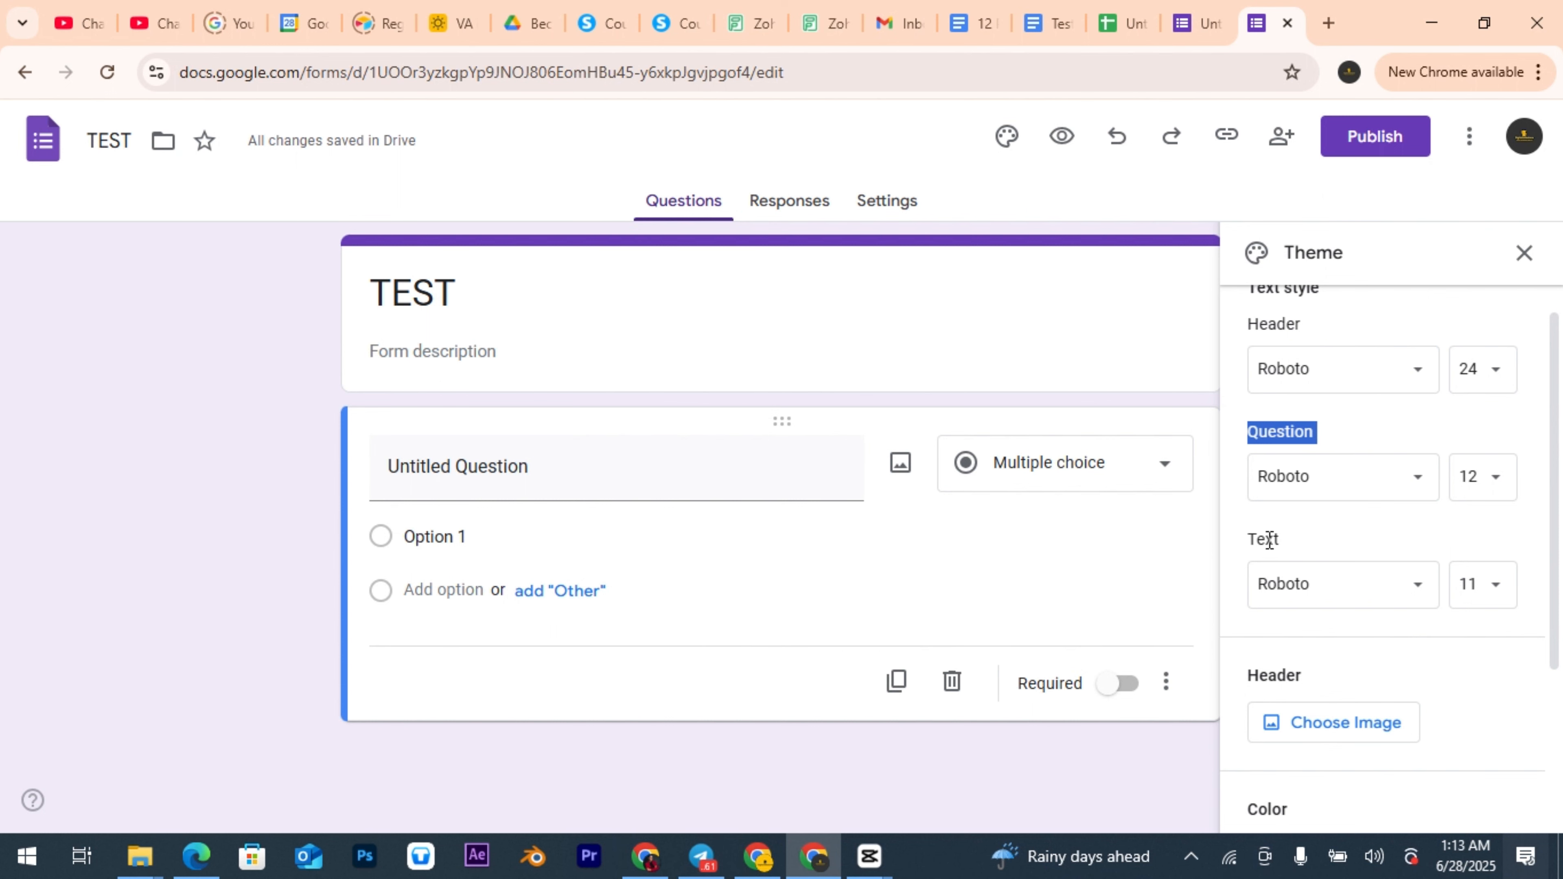
pyautogui.moveTo(1553, 419); pyautogui.dragTo(1555, 496)
pyautogui.doubleClick(1265, 433)
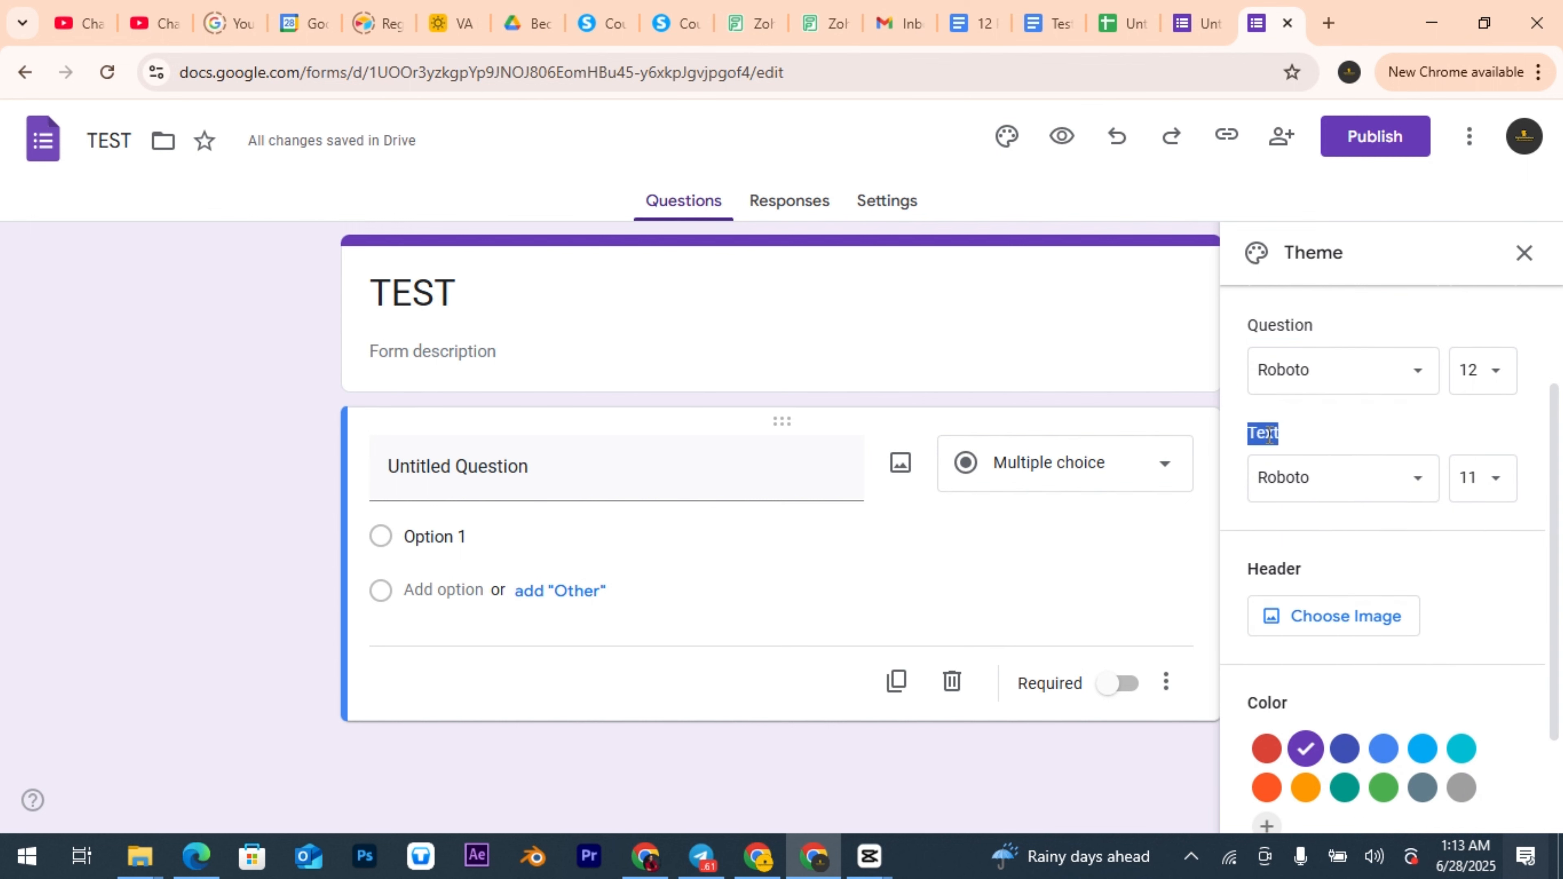
pyautogui.click(422, 533)
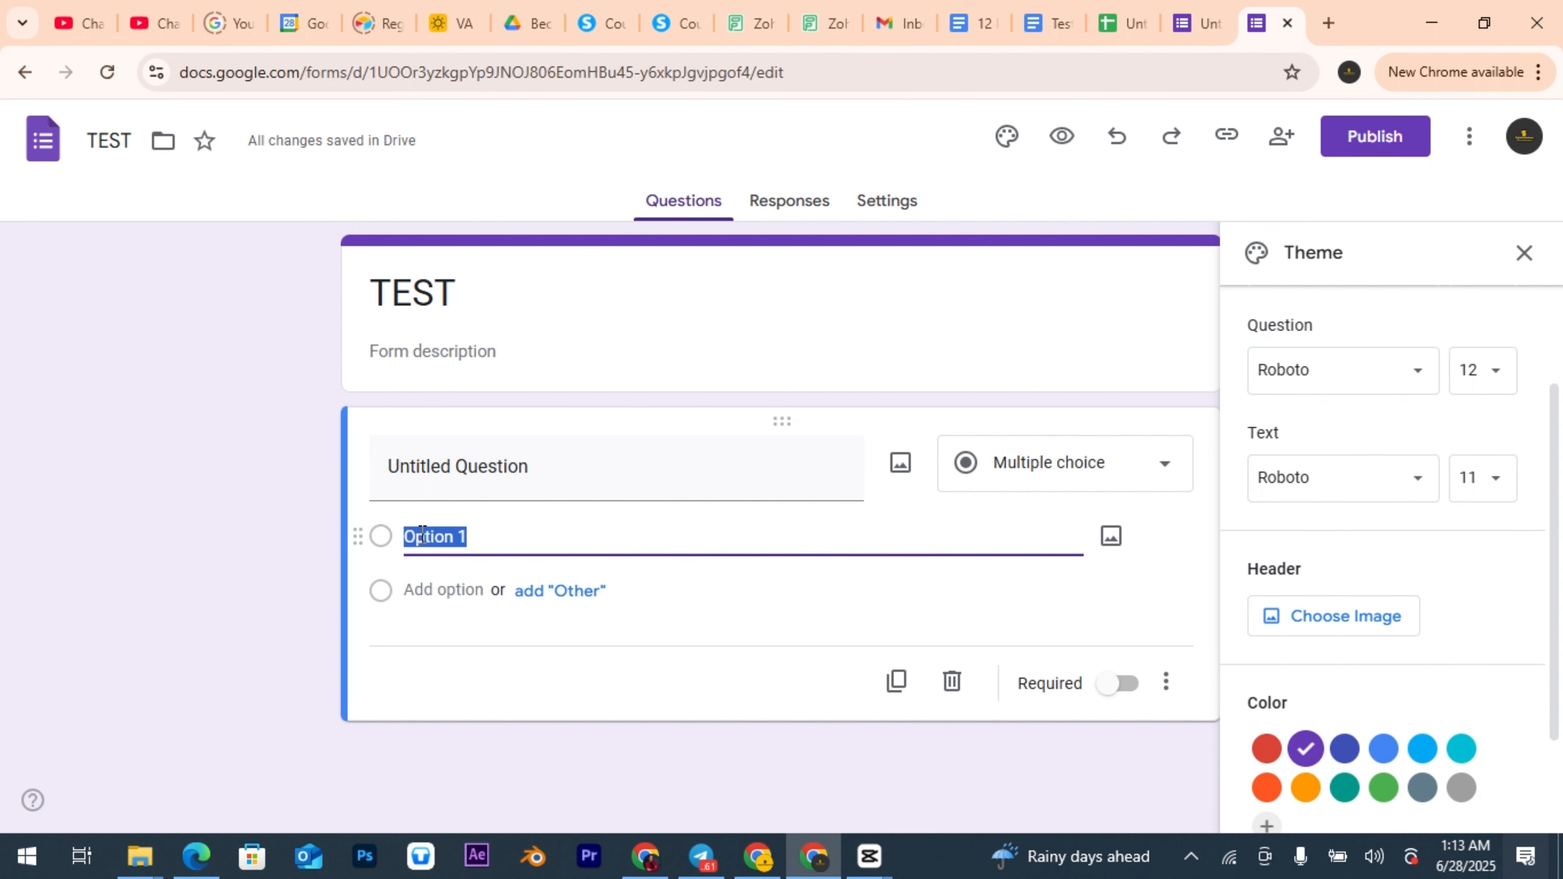
pyautogui.moveTo(1560, 545); pyautogui.dragTo(1560, 575)
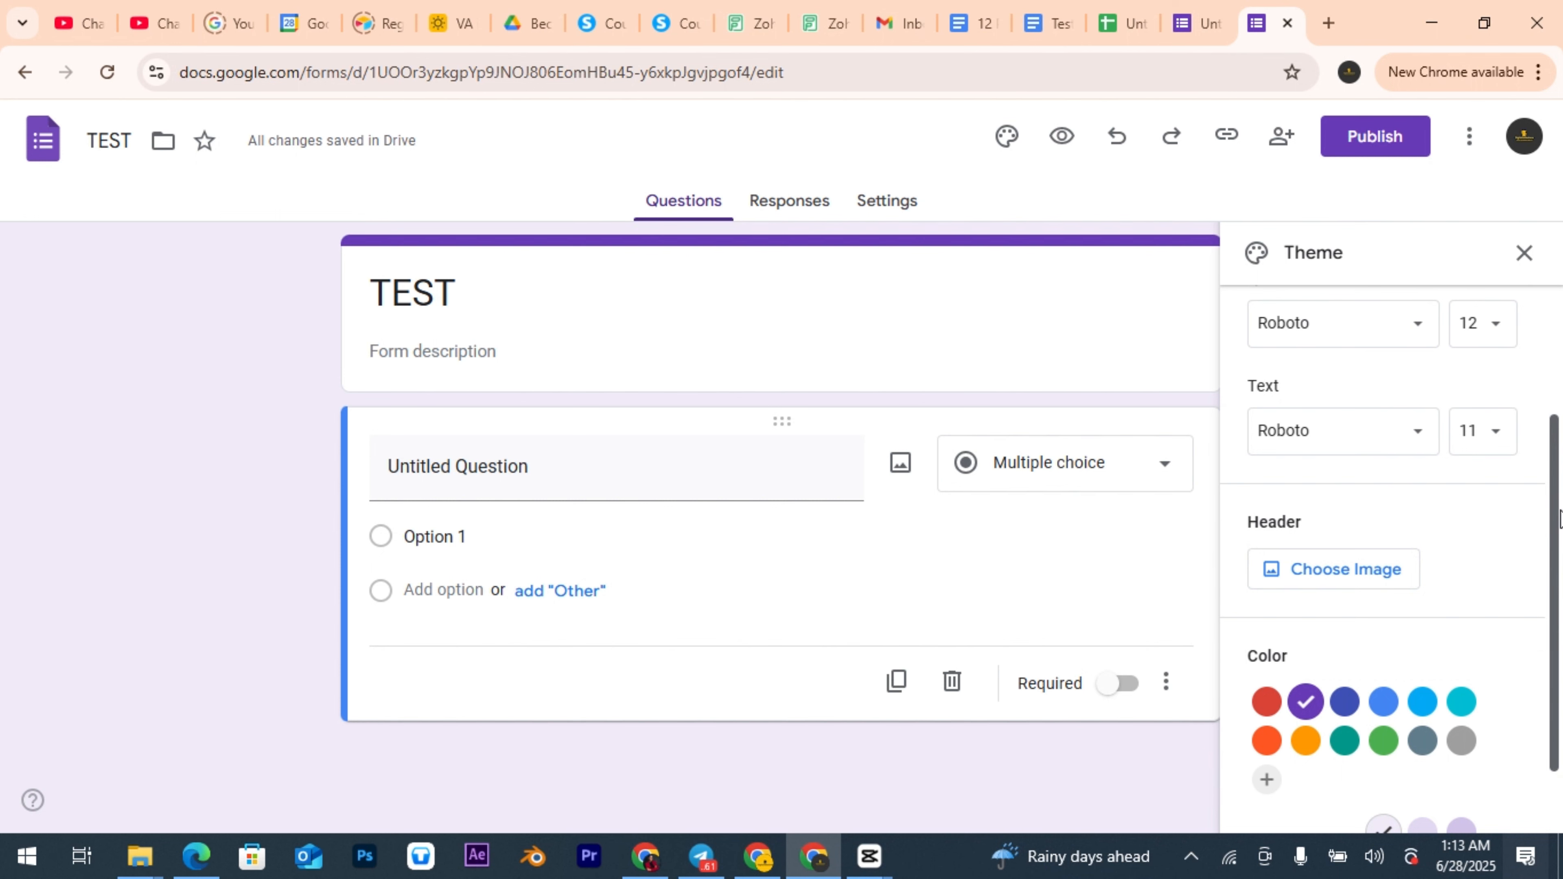
pyautogui.moveTo(1560, 518); pyautogui.dragTo(1137, 276)
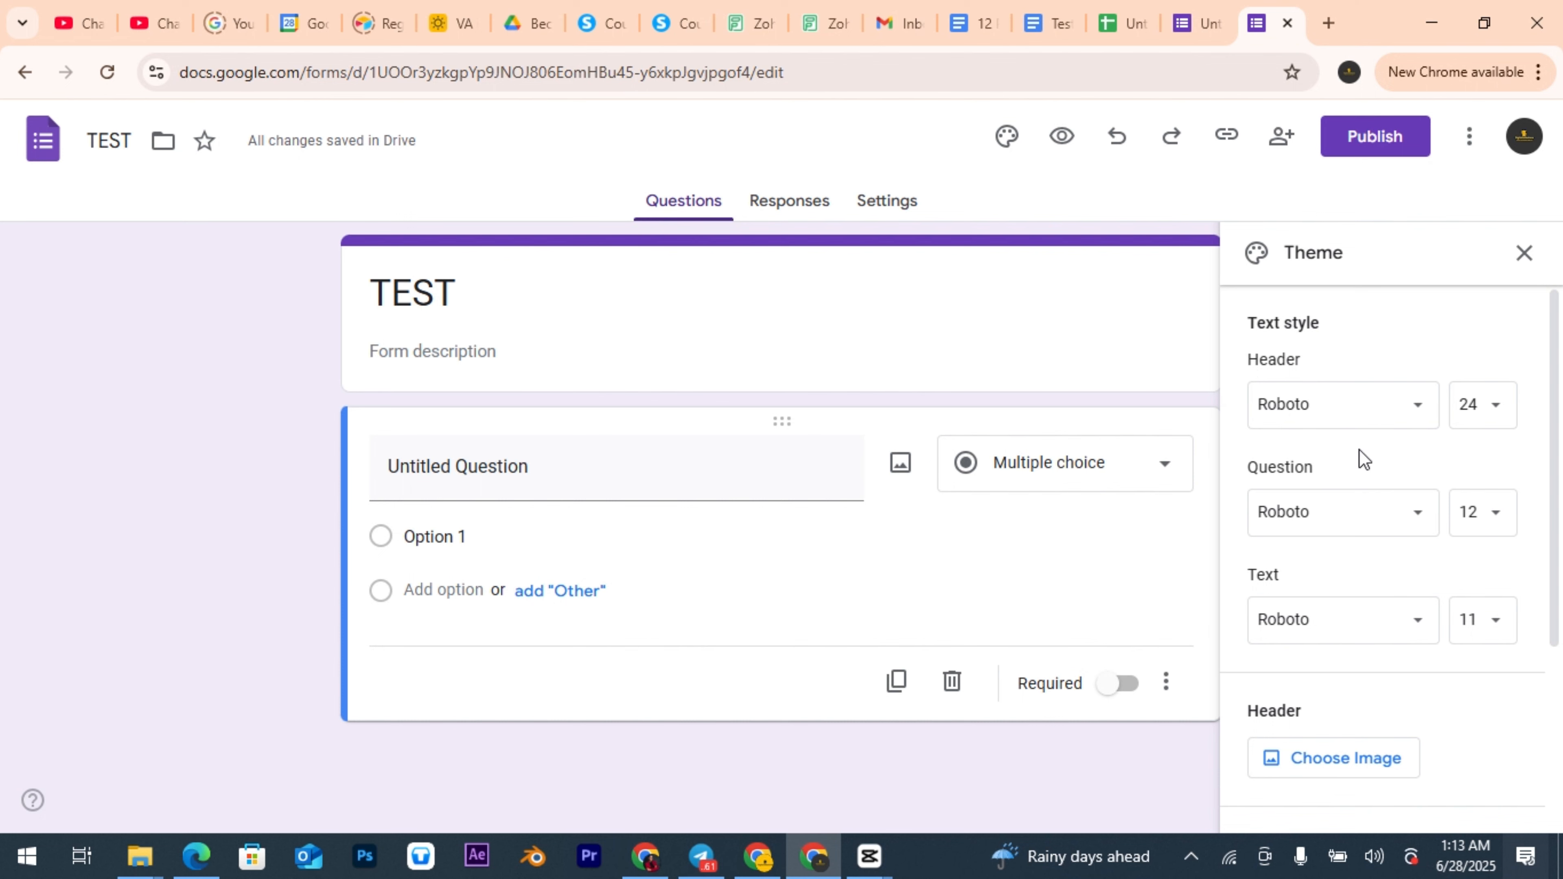
pyautogui.scroll(-3, 1385, 554)
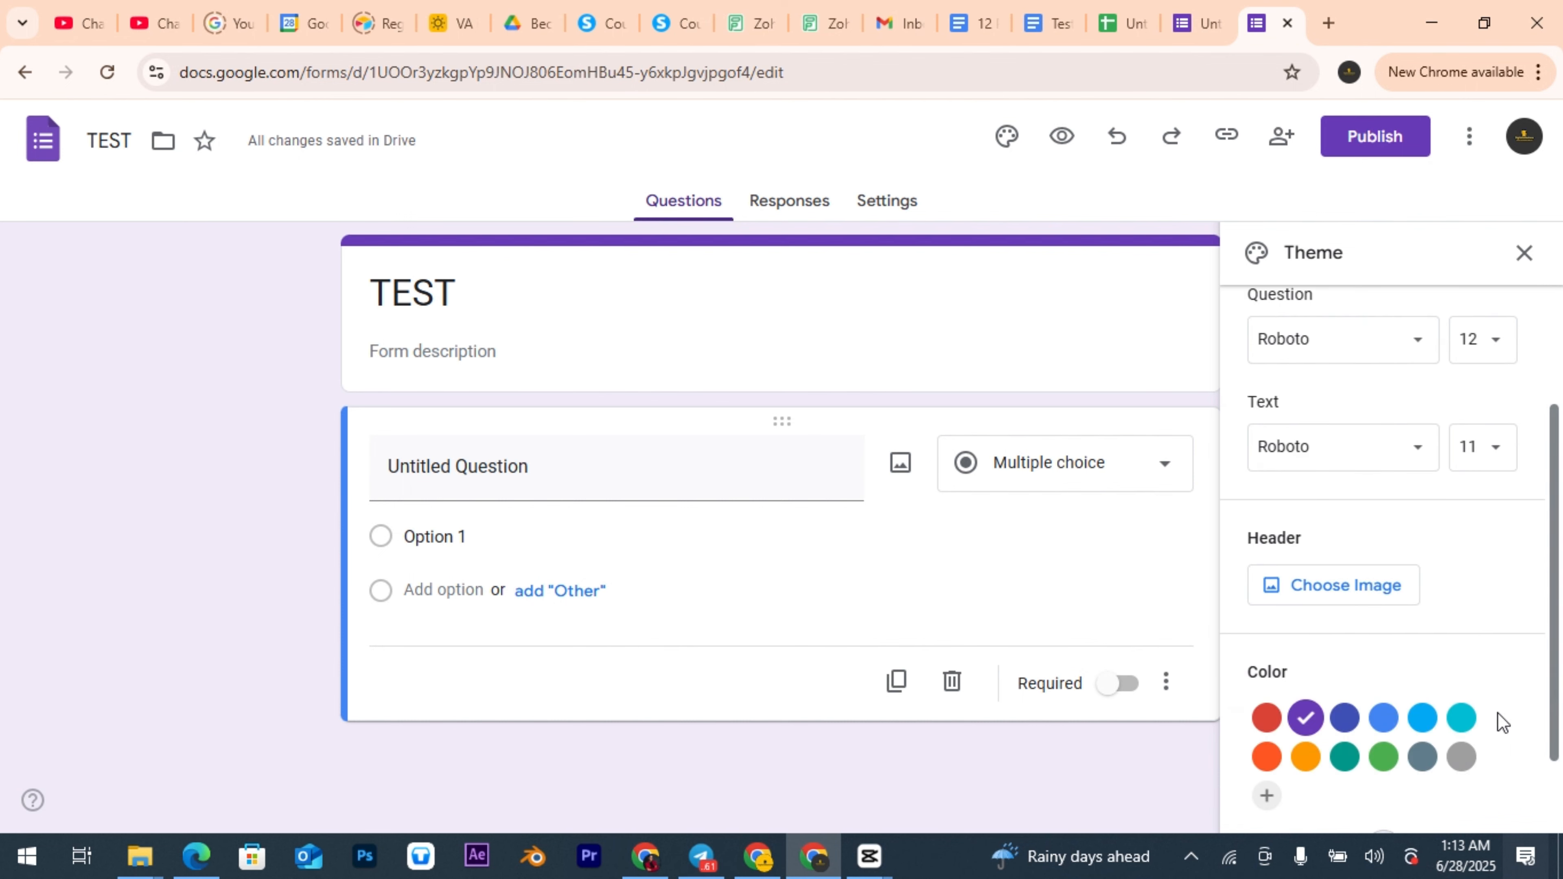
# Step: Look over the stock header images and image sources for the form, and leave without choosing one
pyautogui.click(1344, 583)
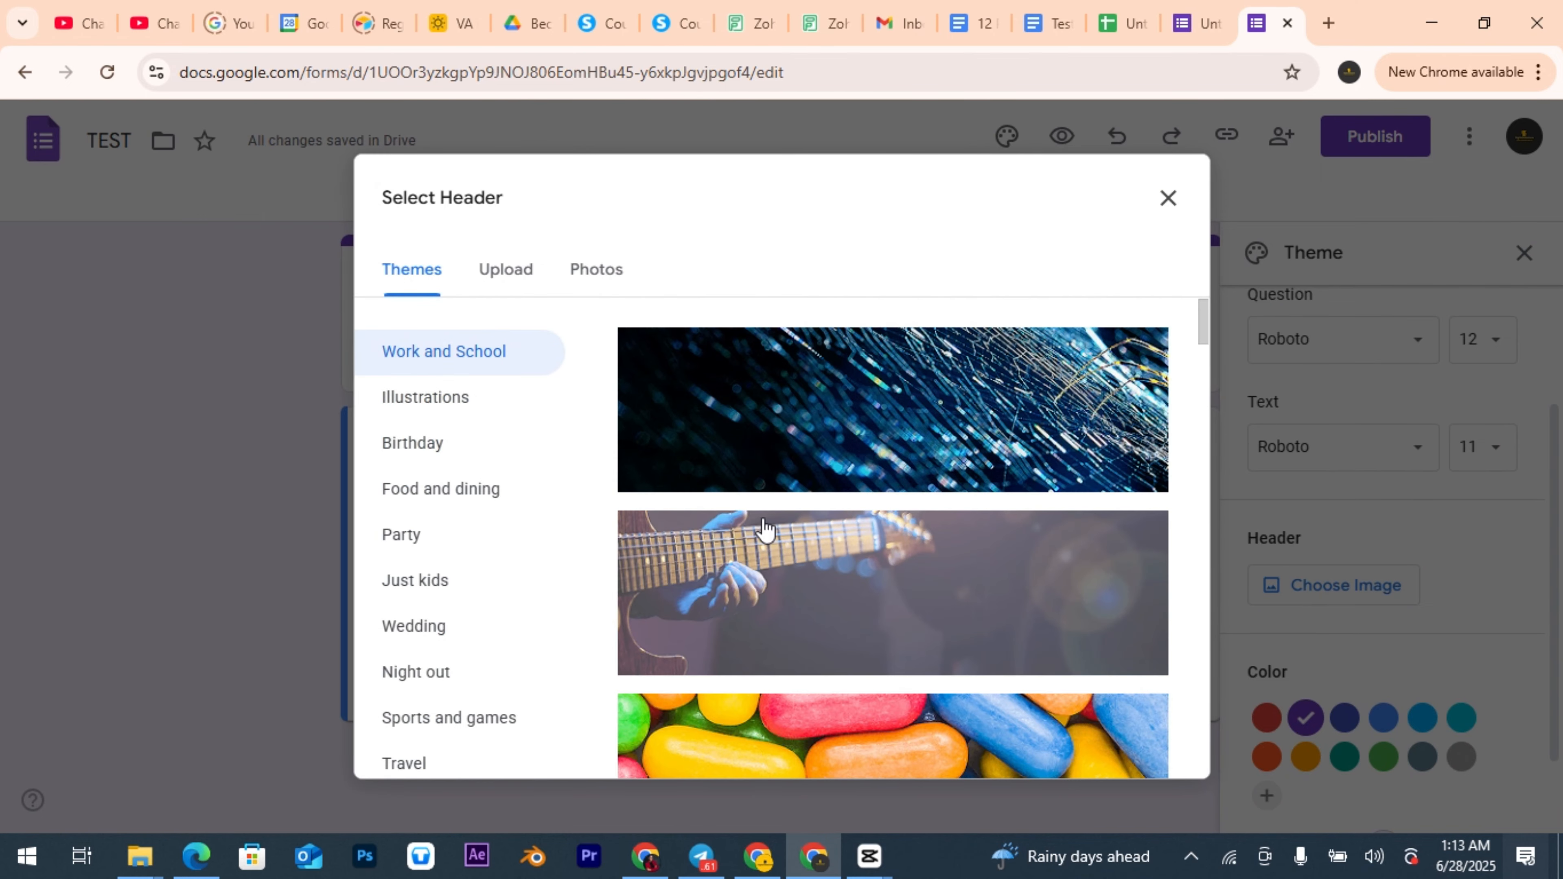
pyautogui.moveTo(1203, 324)
pyautogui.mouseDown()
pyautogui.moveTo(1189, 465)
pyautogui.moveTo(1200, 454)
pyautogui.moveTo(1204, 531)
pyautogui.moveTo(1198, 305)
pyautogui.mouseUp()
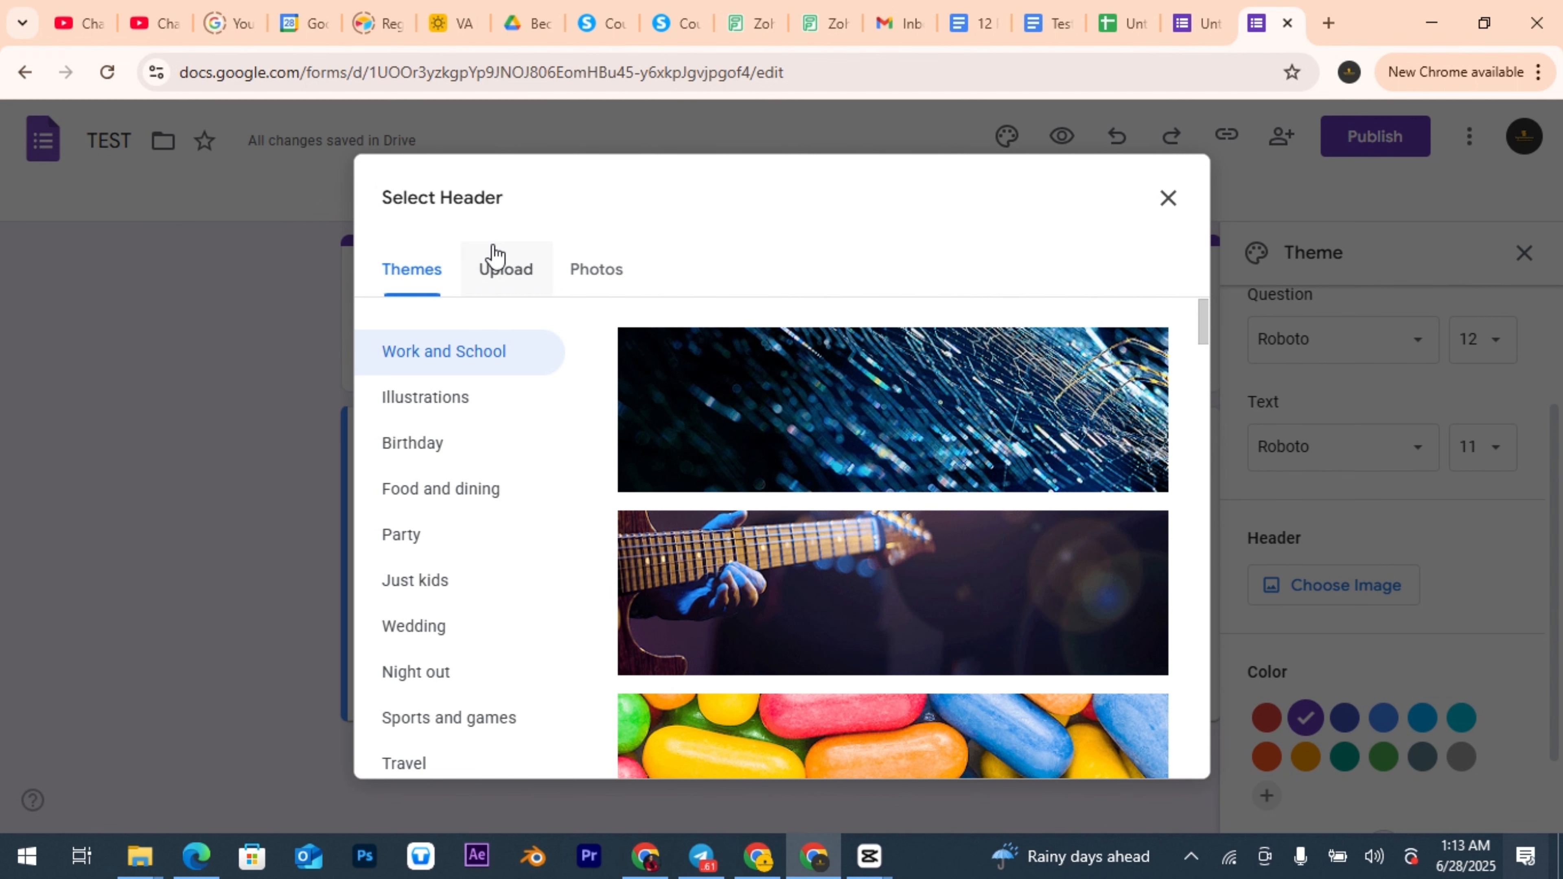
pyautogui.click(1168, 198)
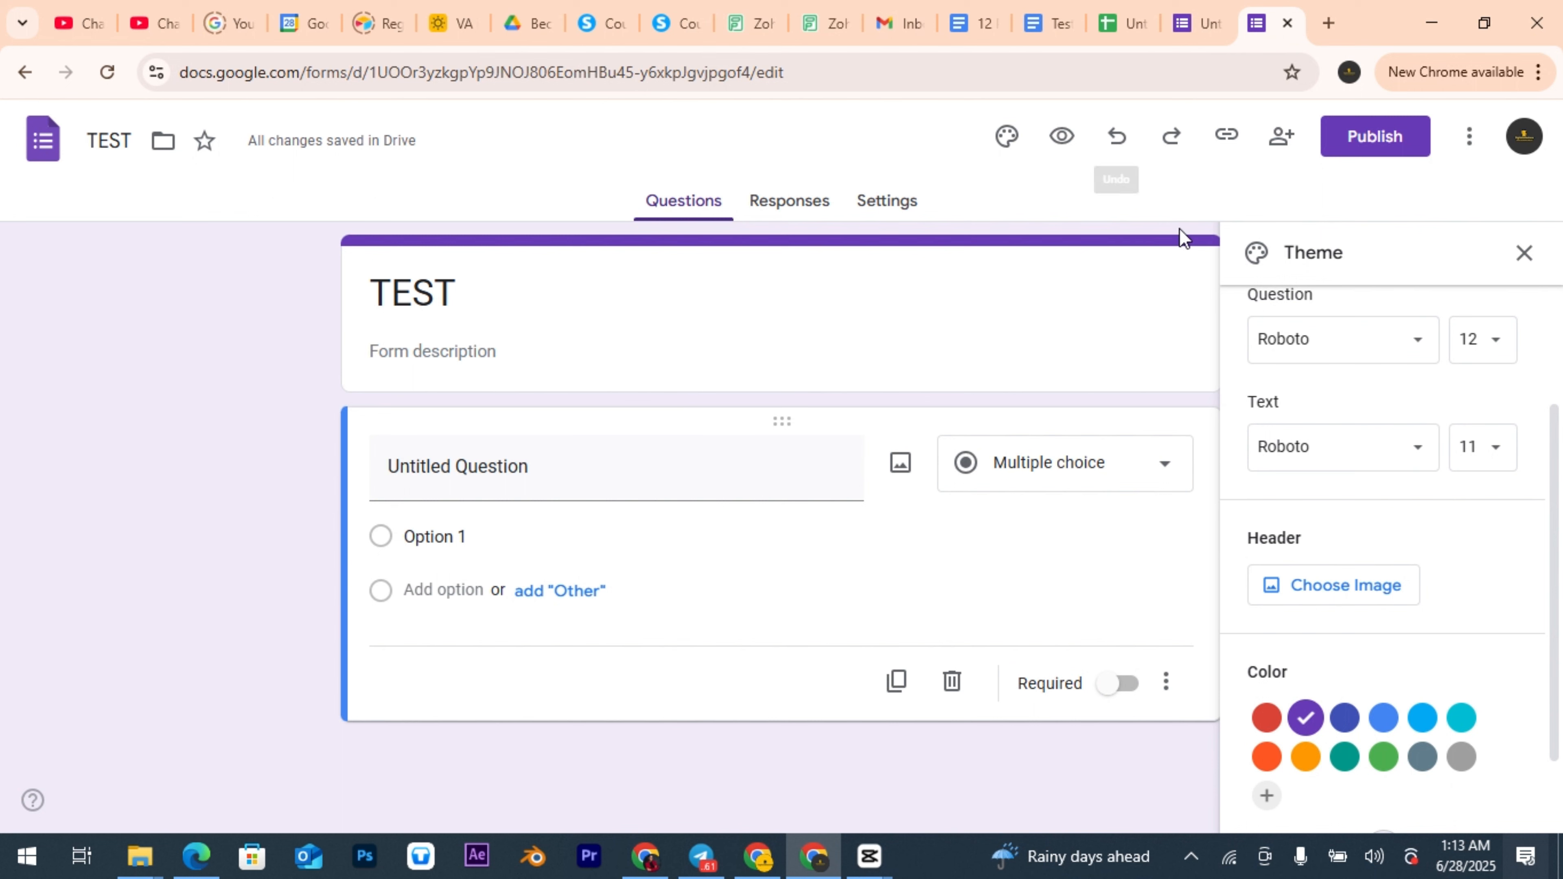
# Step: Set the form's theme color to red-orange with a light gray background, and close the theme settings
pyautogui.scroll(-3, 1560, 515)
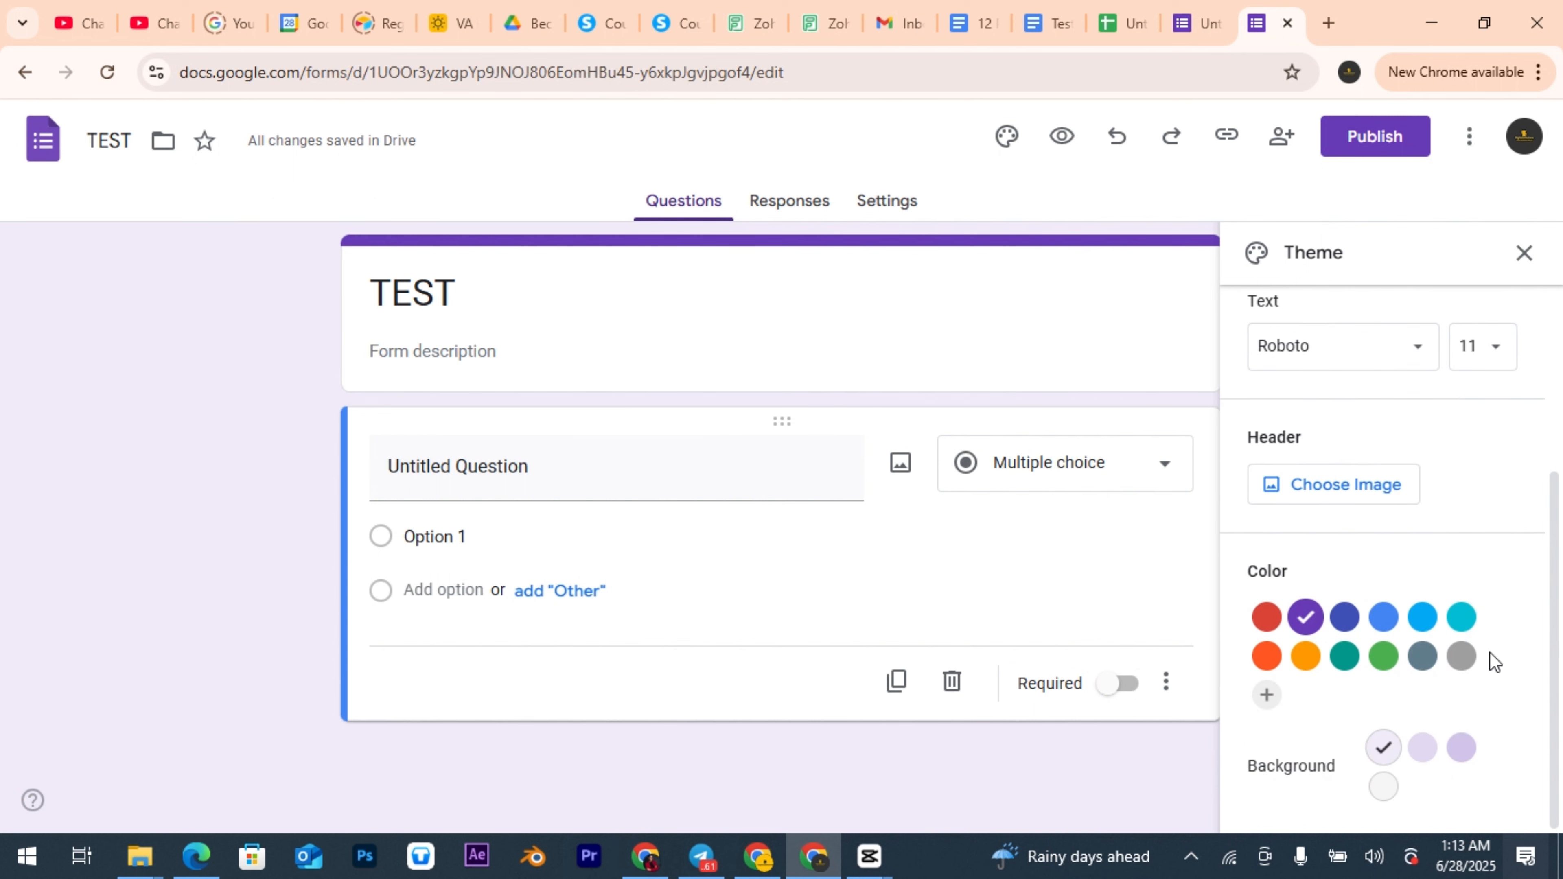
pyautogui.click(1268, 618)
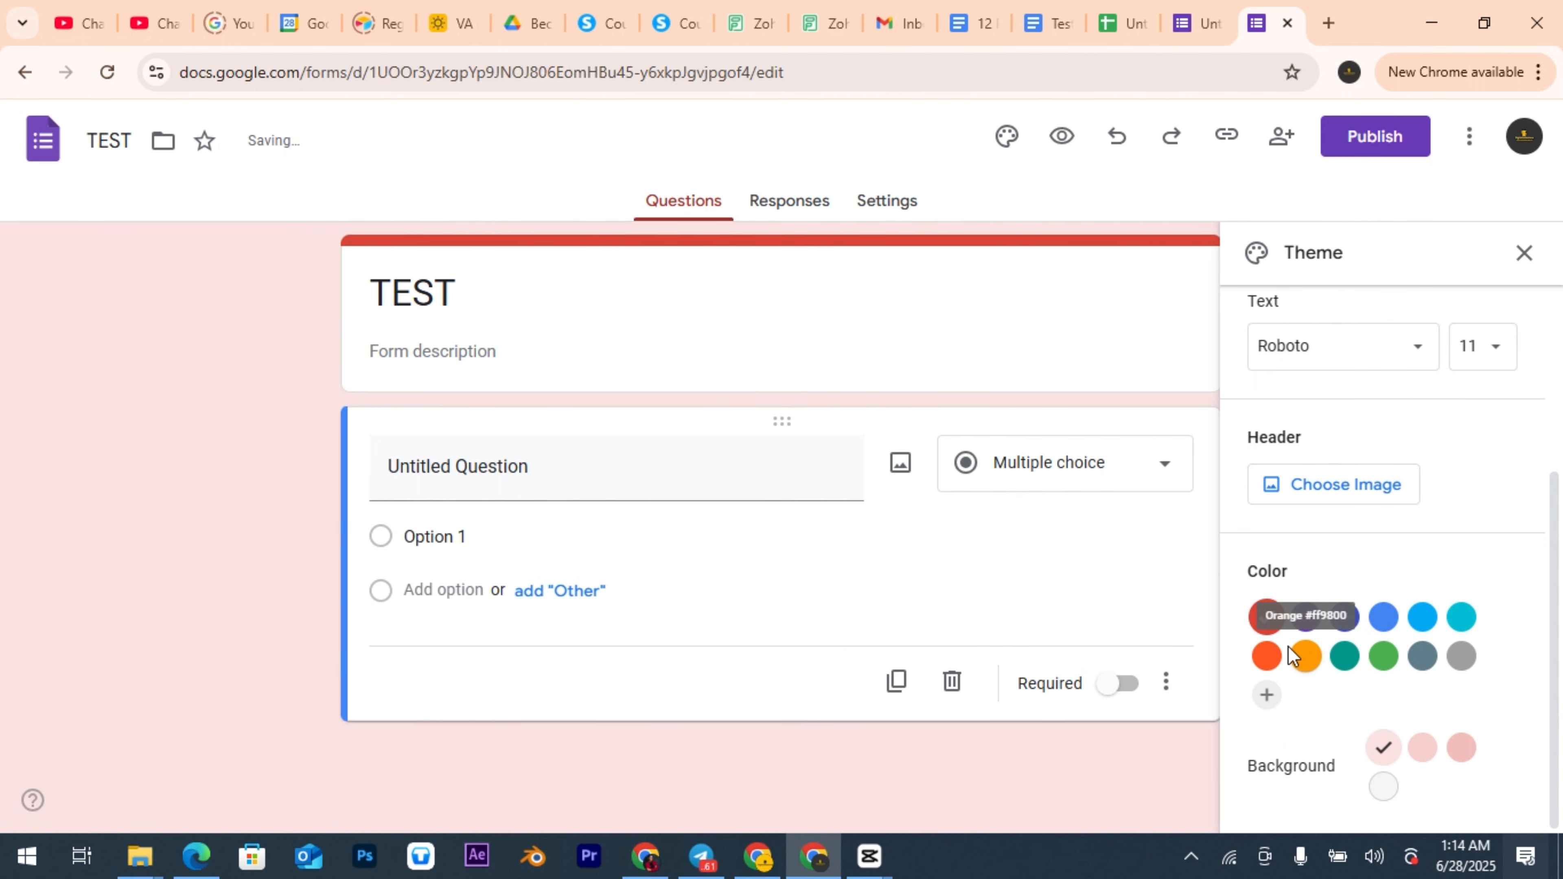
pyautogui.click(1262, 669)
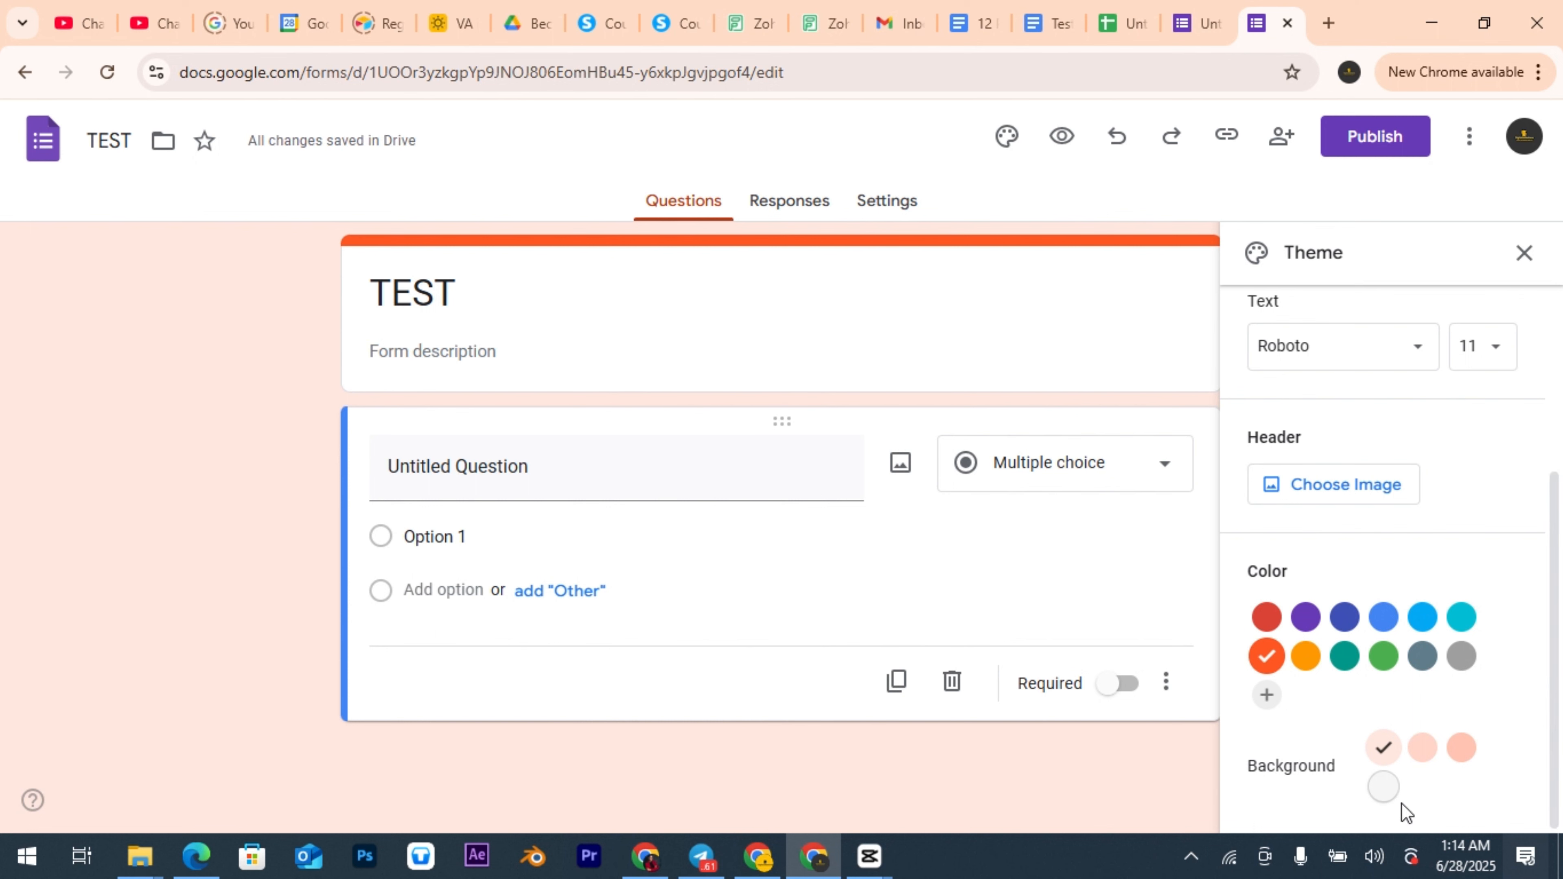
pyautogui.click(1419, 764)
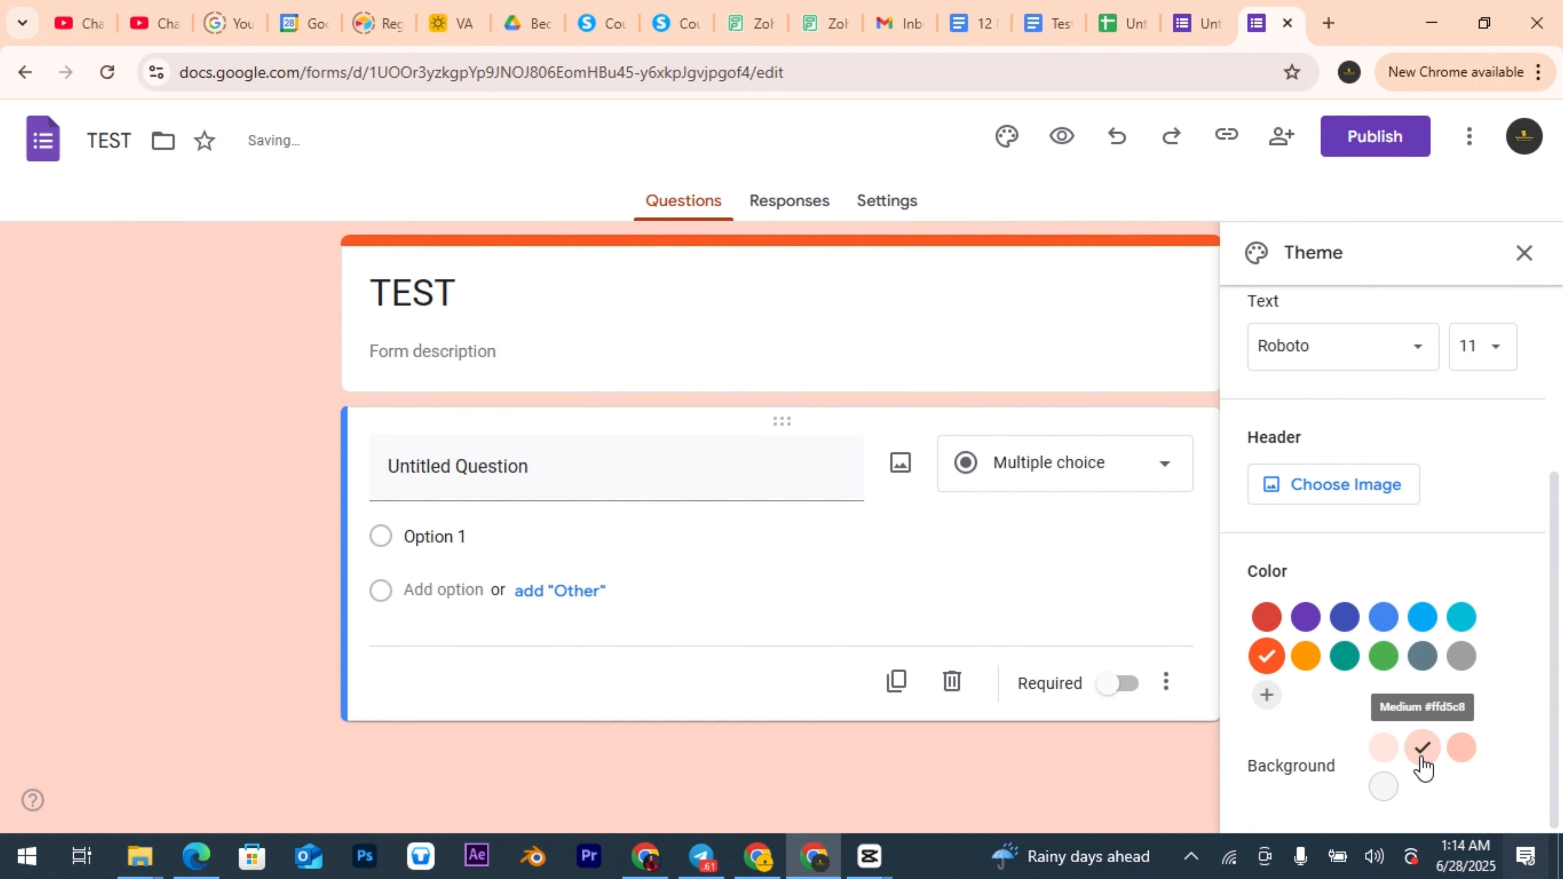
pyautogui.click(1383, 788)
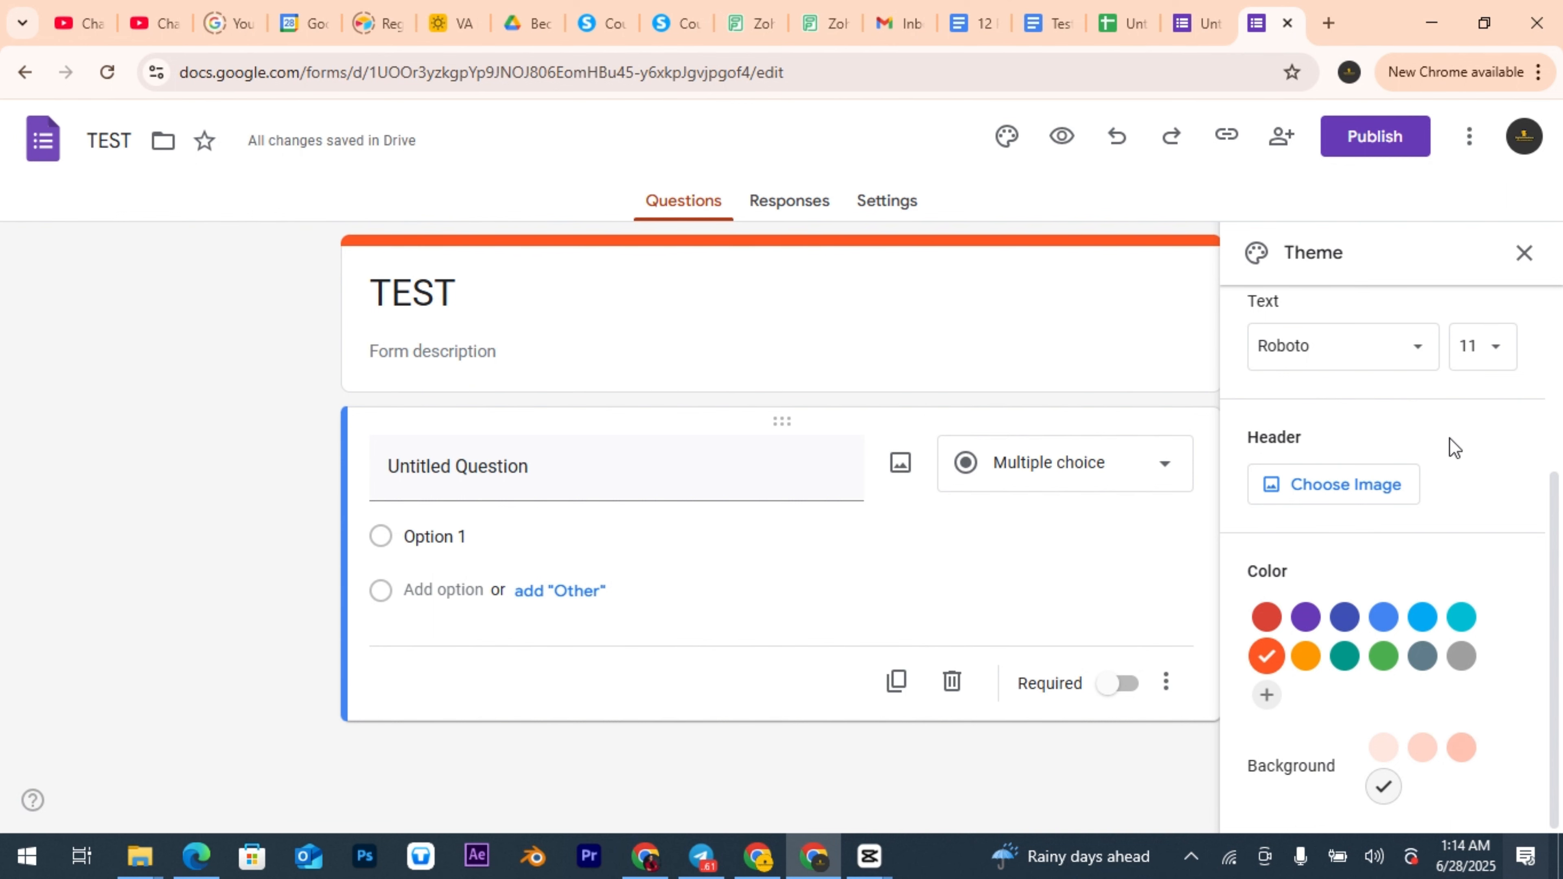
pyautogui.click(1526, 253)
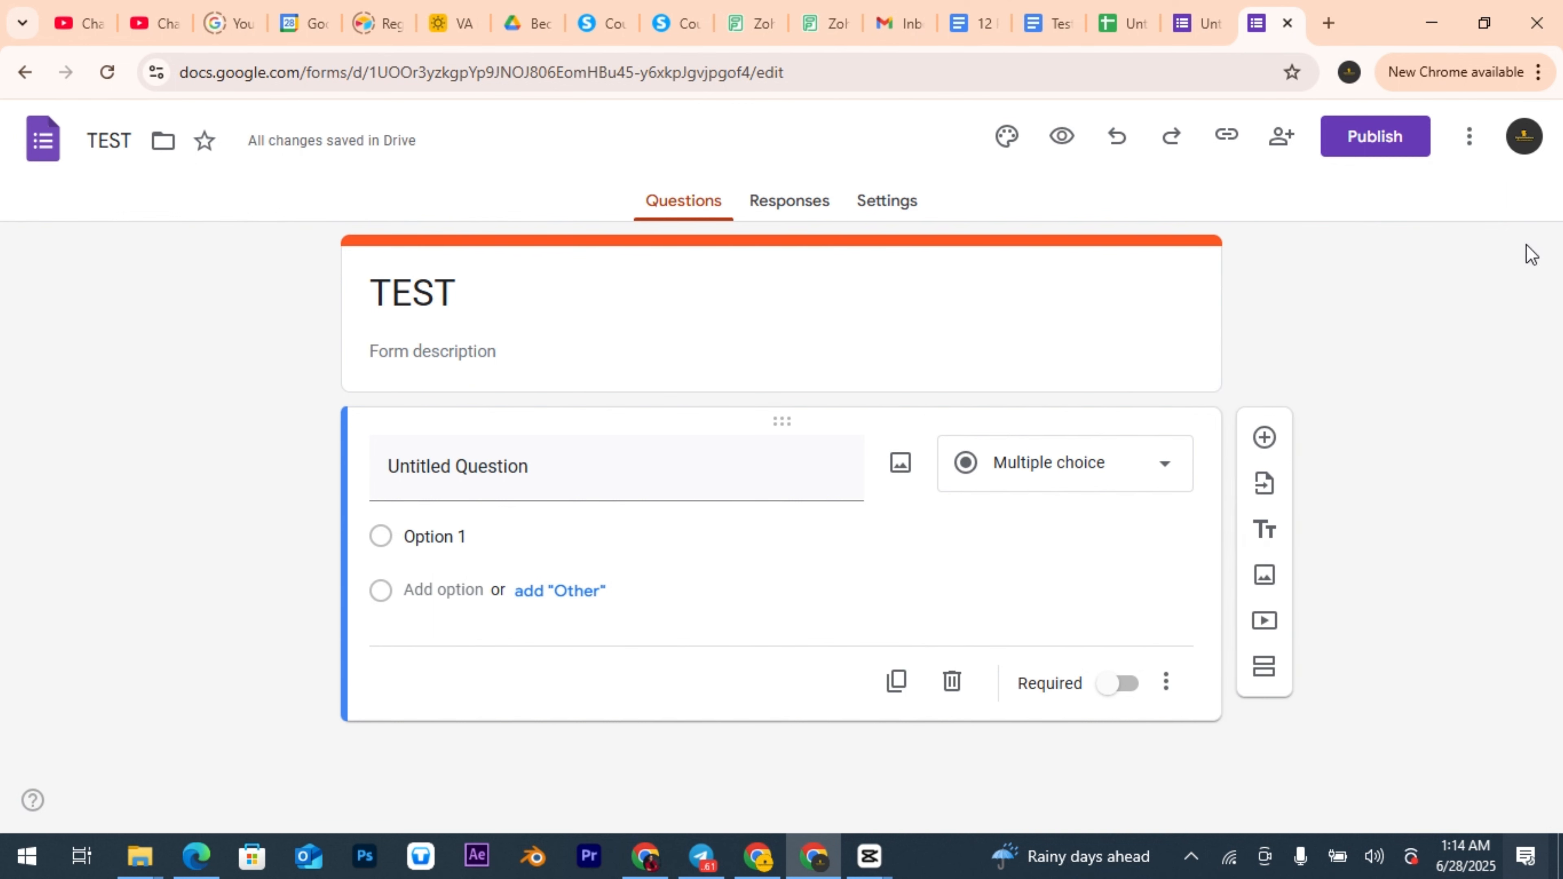
# Step: Preview the TEST form as responders see it, return to editing, and dismiss the text style tip
pyautogui.click(1061, 137)
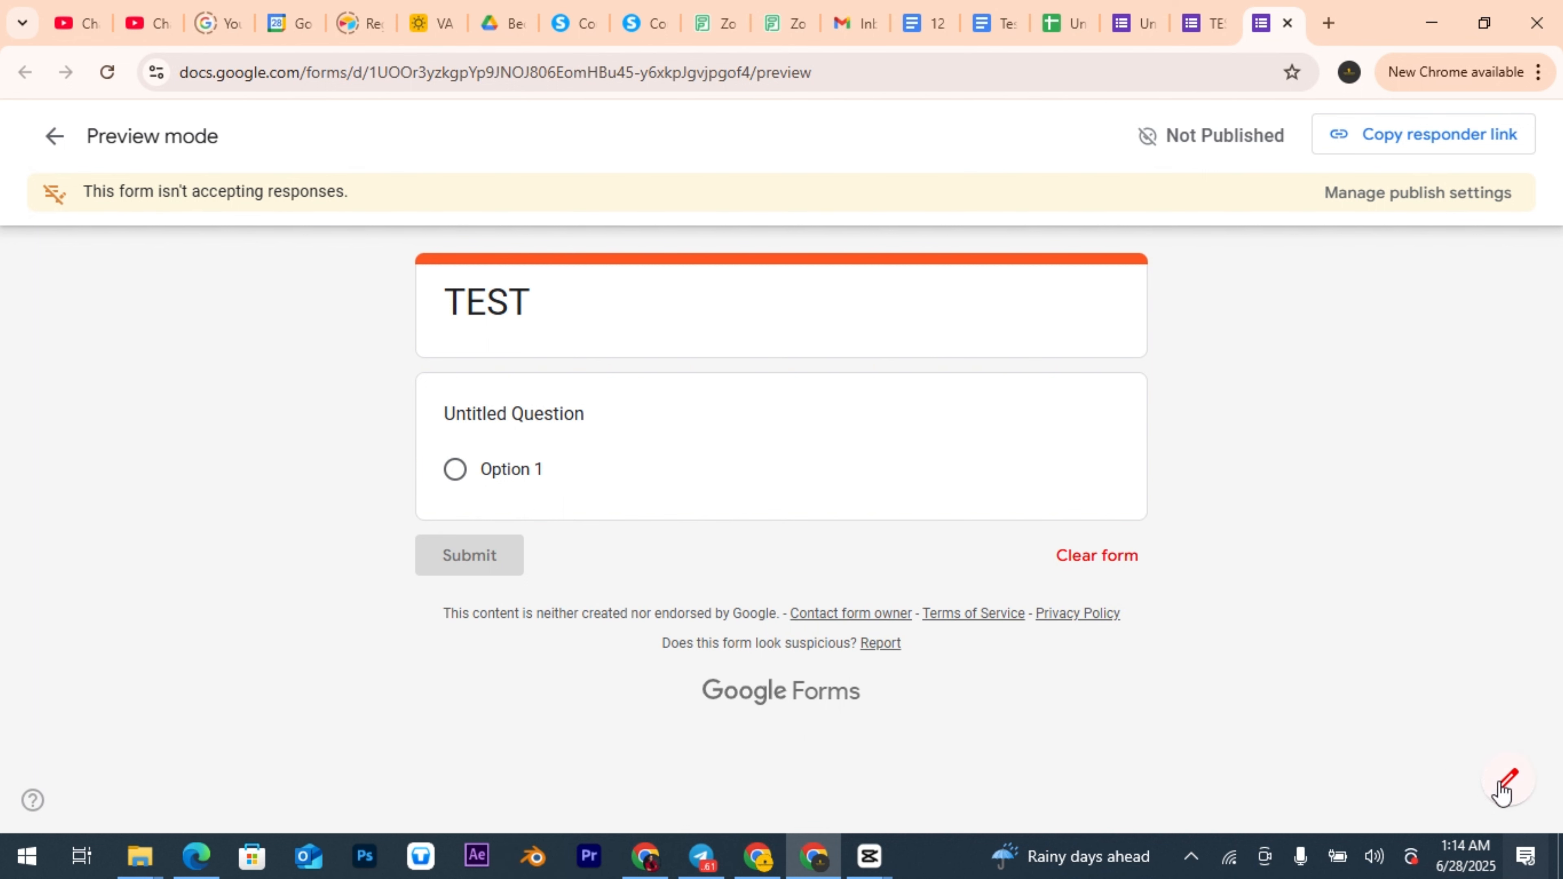
pyautogui.click(71, 159)
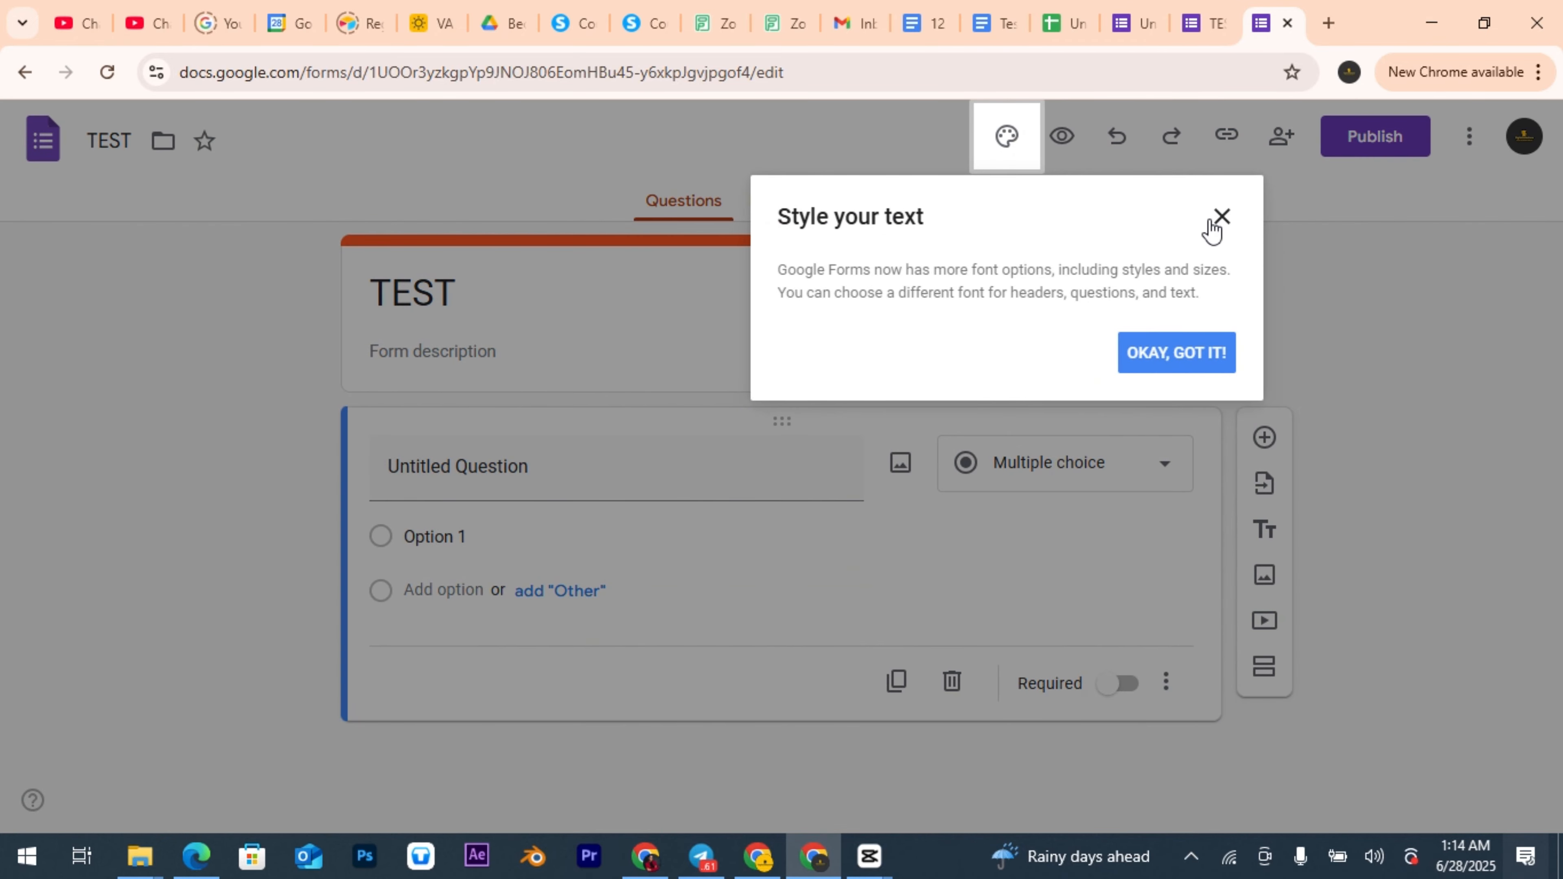
pyautogui.click(1218, 217)
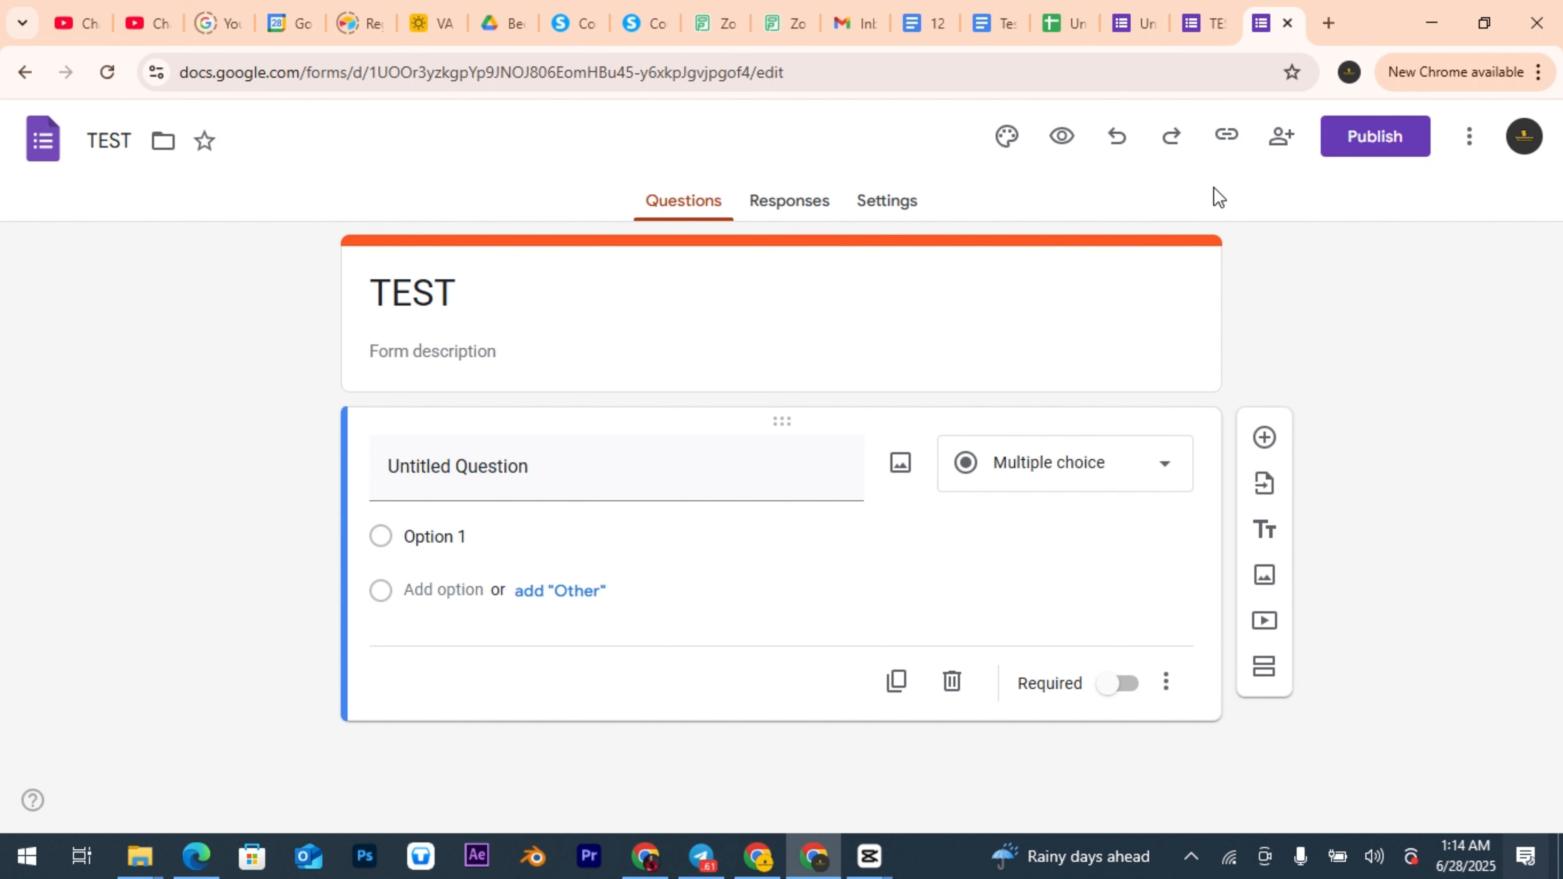
# Step: Look over the form's sharing options for people with access, editor view and responder view, and leave without changing them
pyautogui.click(1283, 139)
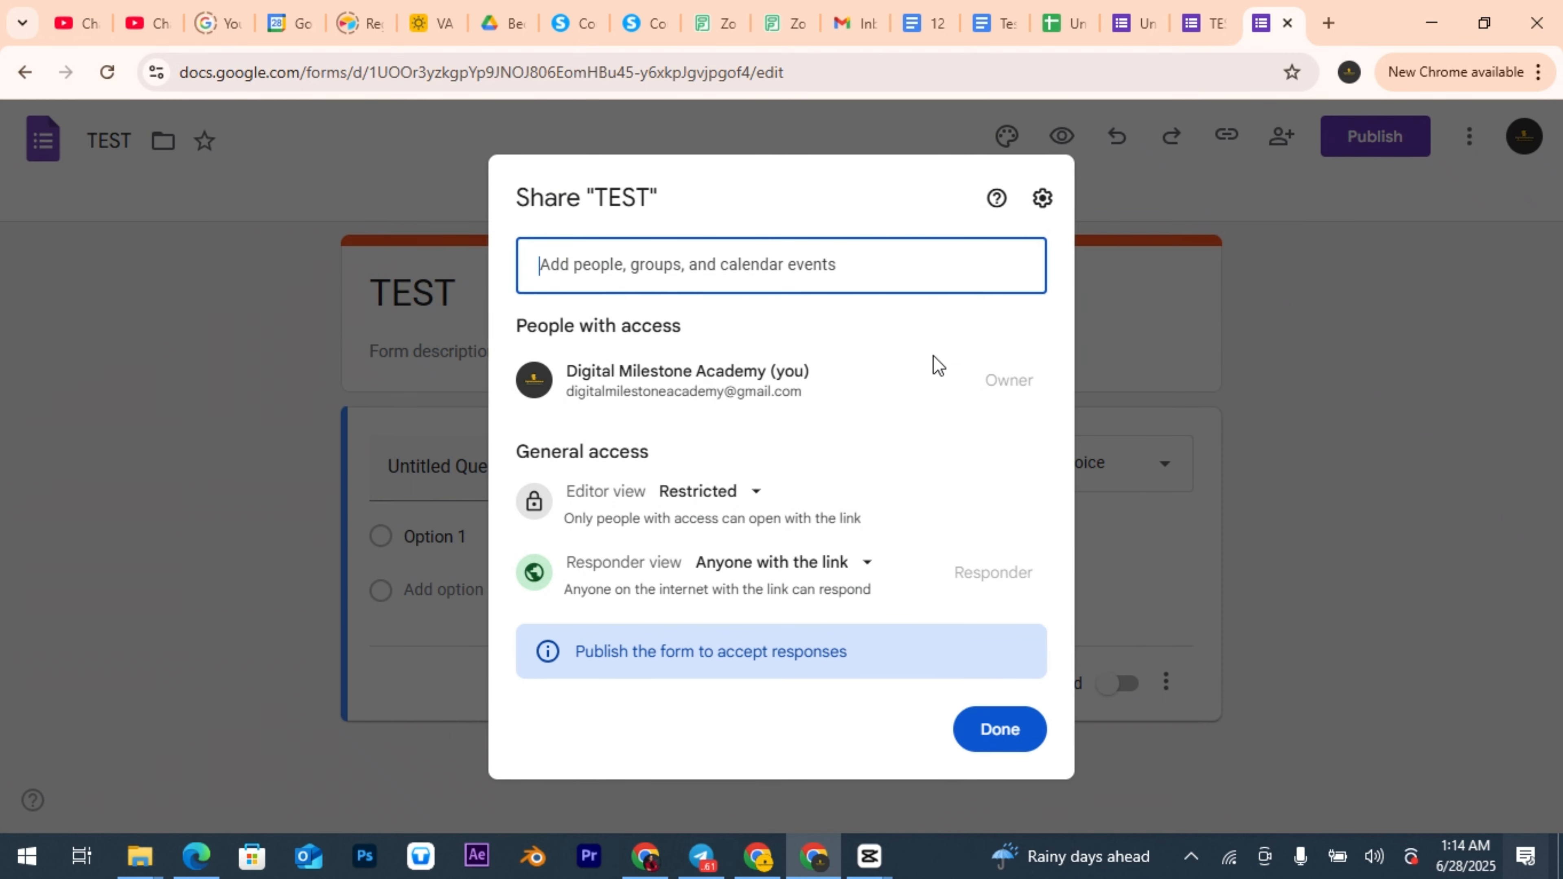
pyautogui.click(921, 287)
pyautogui.click(1141, 376)
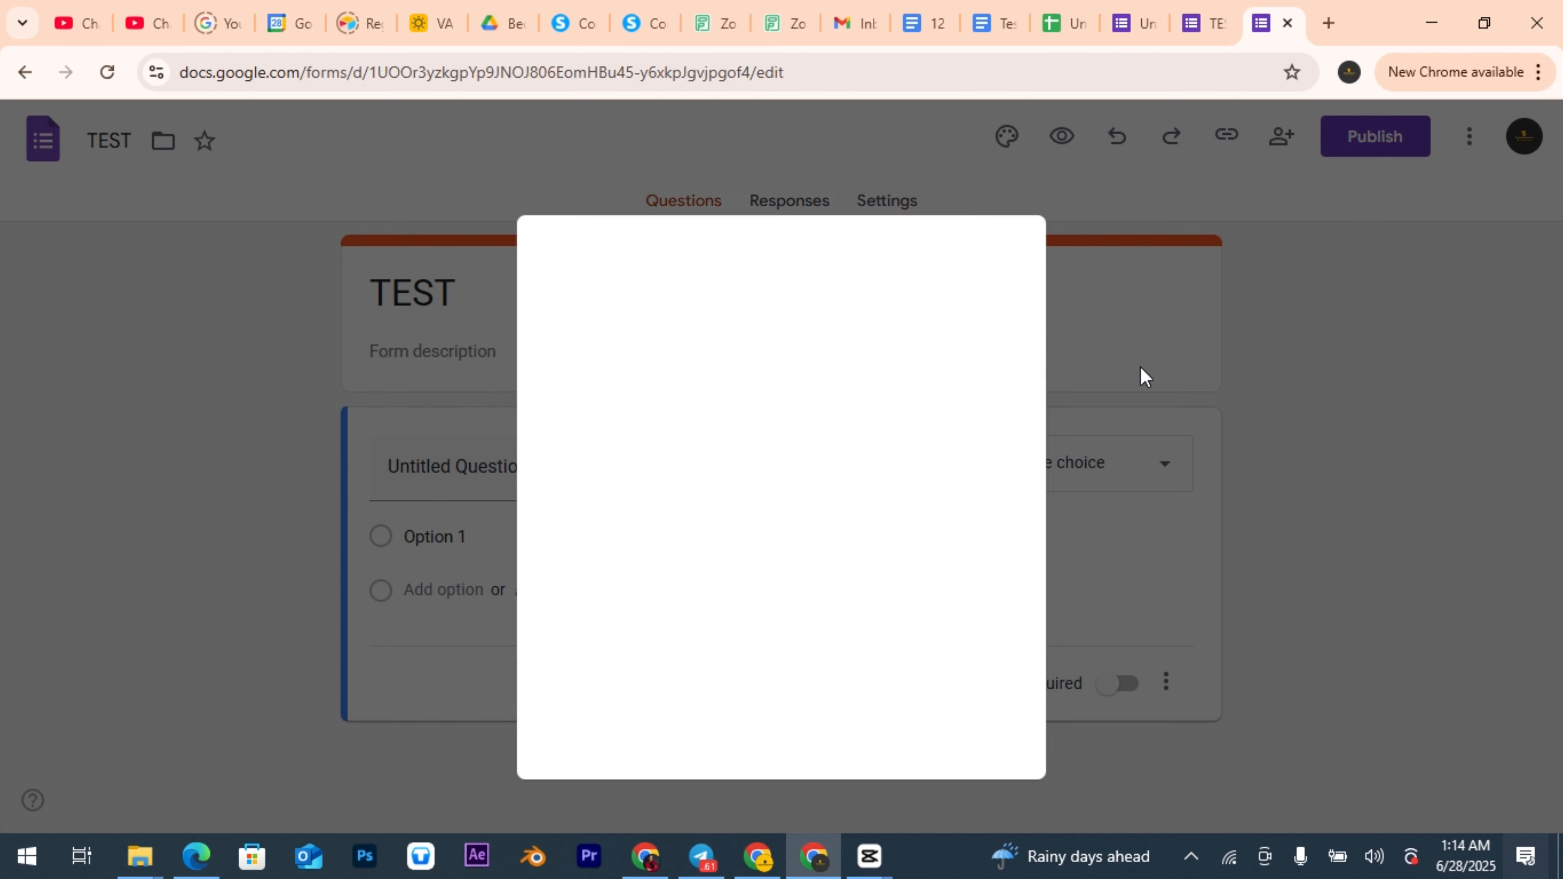
pyautogui.click(1268, 144)
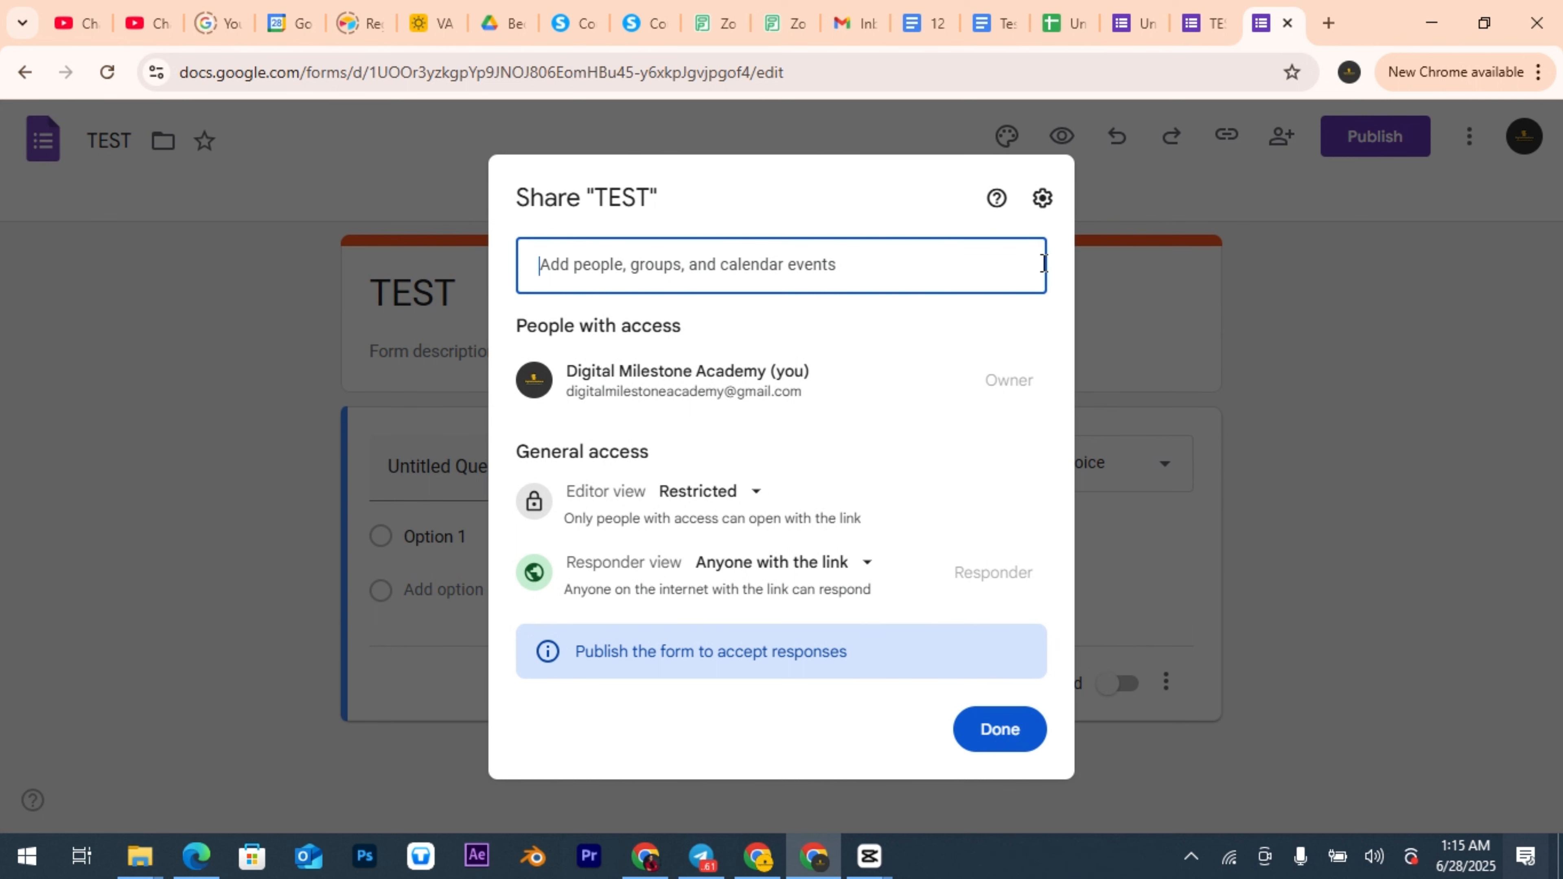
pyautogui.click(1244, 193)
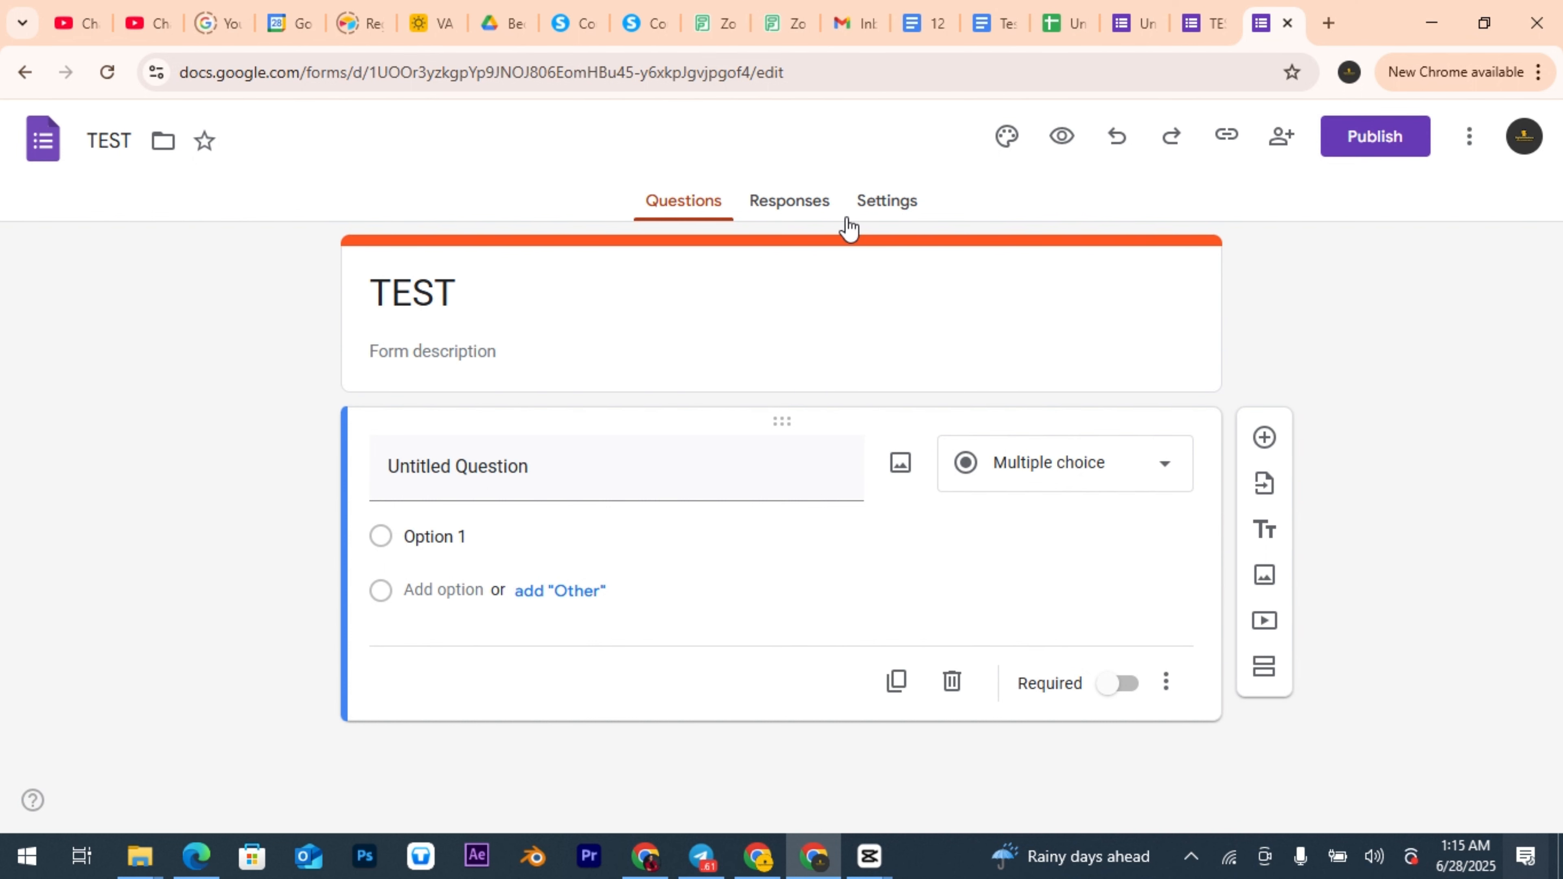
# Step: View the form's responses and the options for linking them to a spreadsheet, and cancel without linking one
pyautogui.click(822, 215)
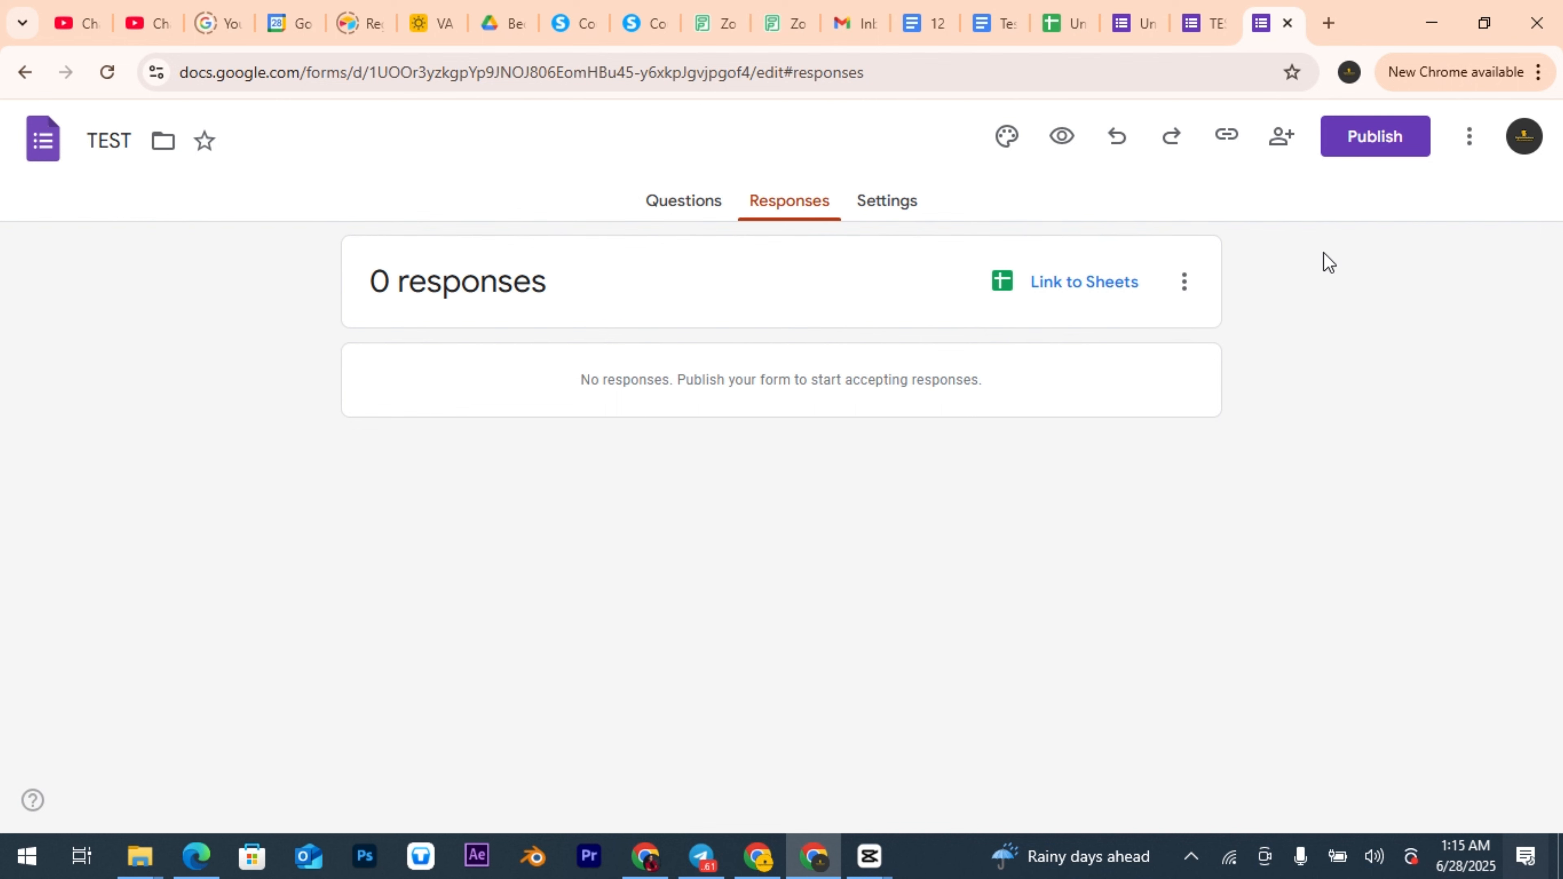
pyautogui.click(1058, 295)
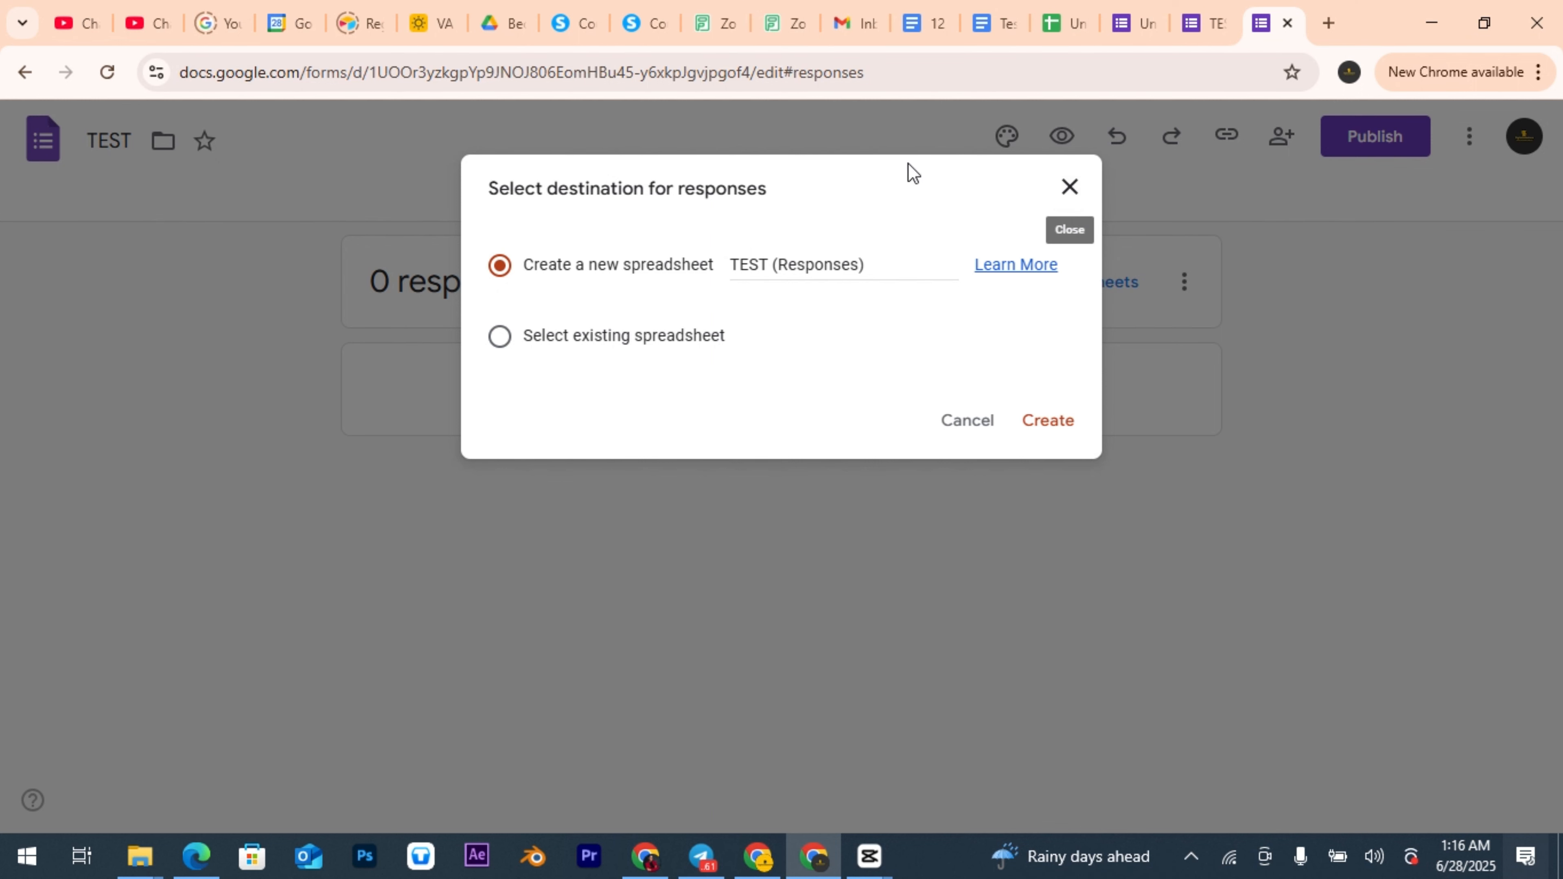
pyautogui.click(978, 424)
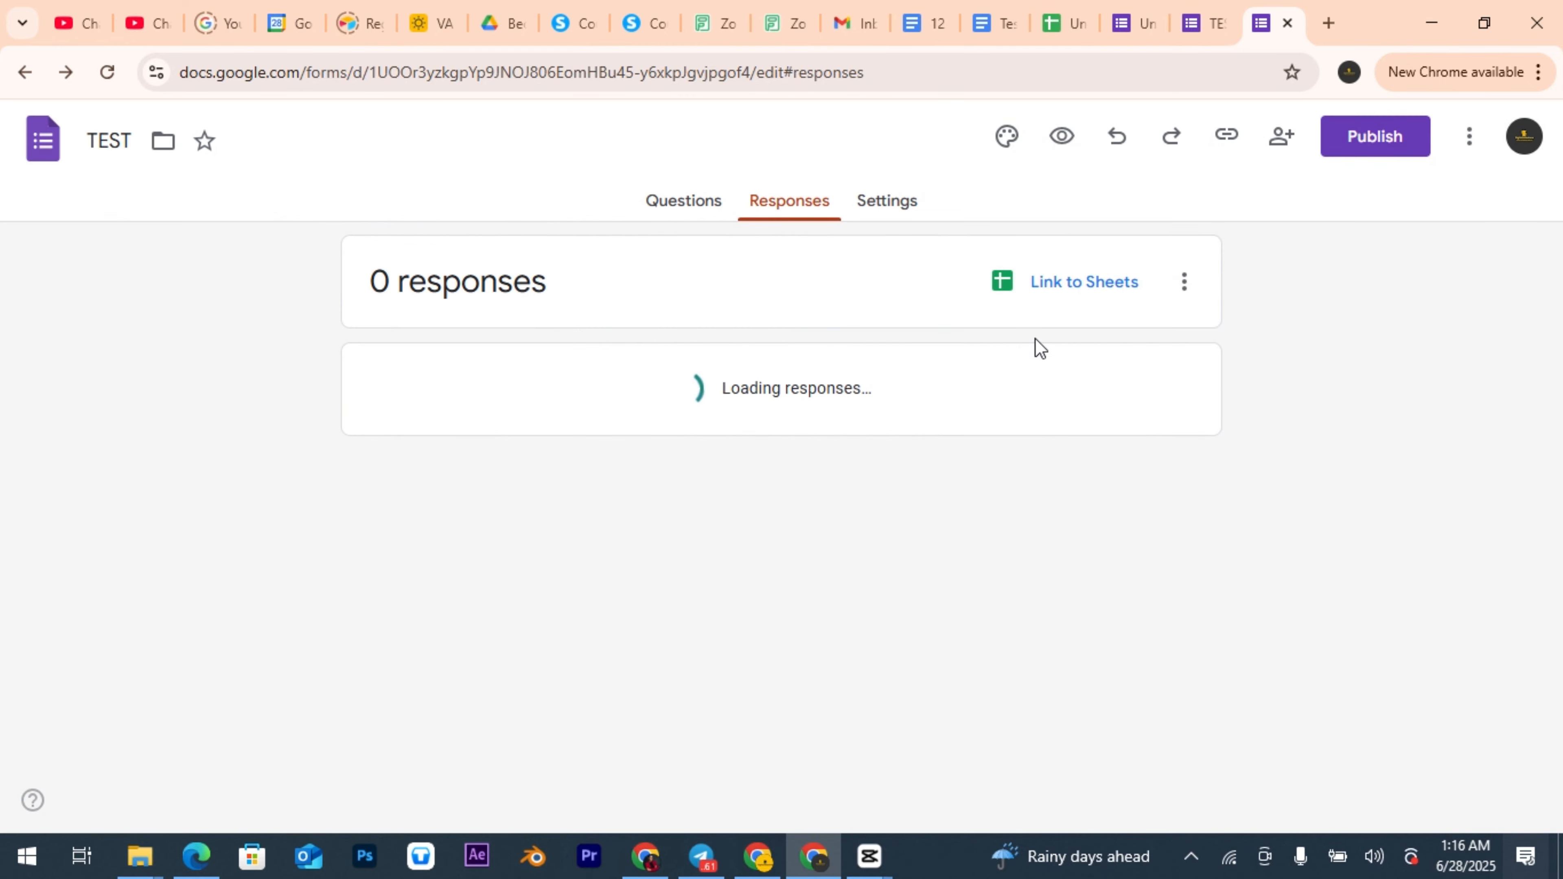
# Step: Open the form's settings and examine the quiz, response collection, presentation and default options
pyautogui.click(881, 213)
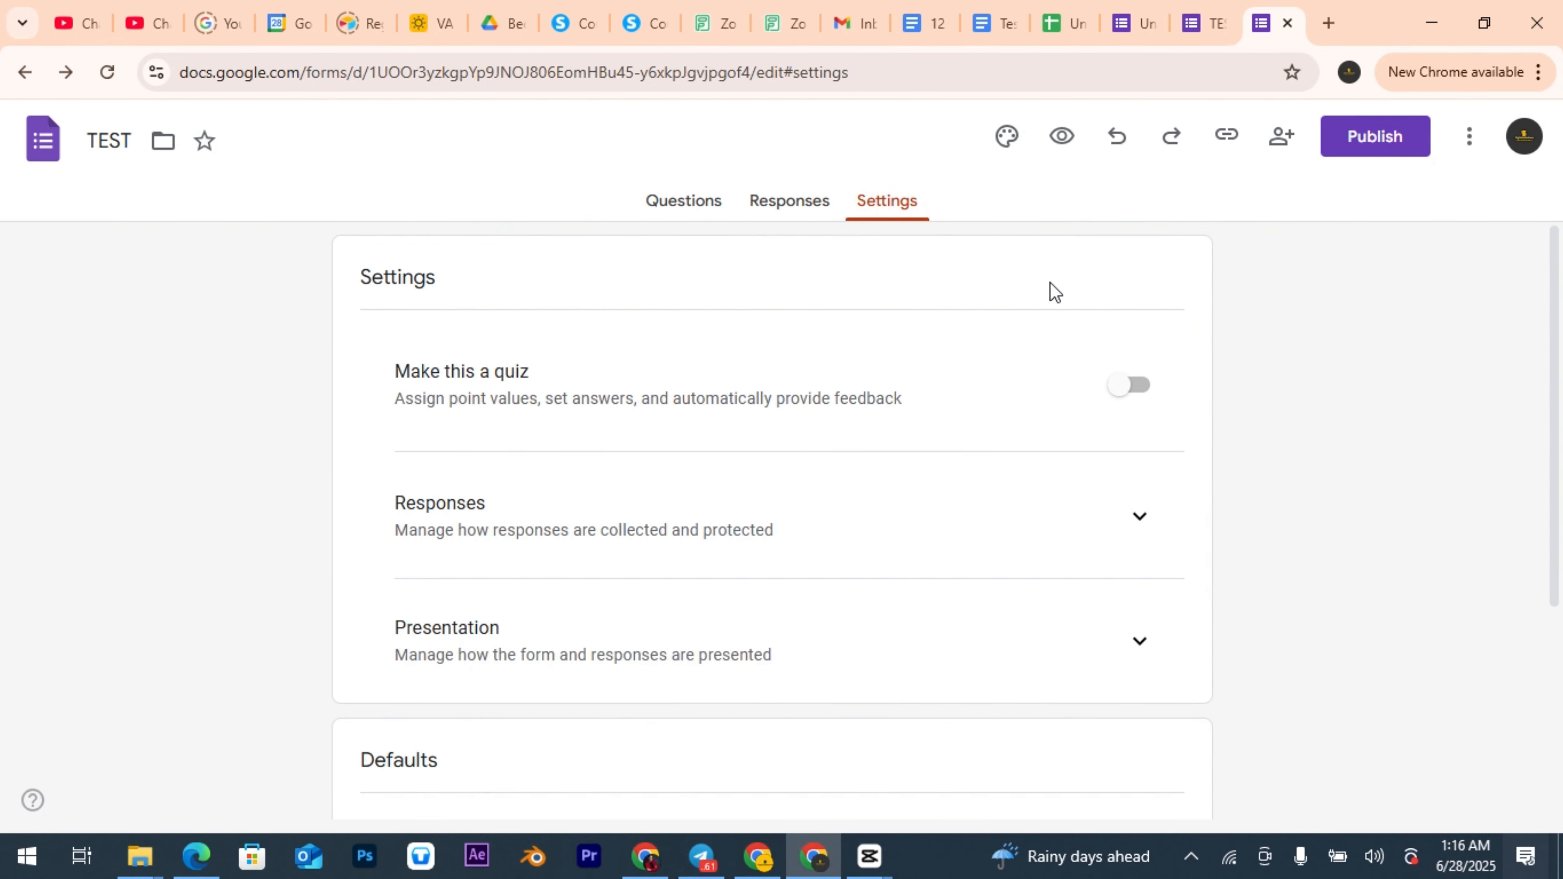
pyautogui.moveTo(1542, 330); pyautogui.dragTo(1554, 448)
pyautogui.click(1141, 367)
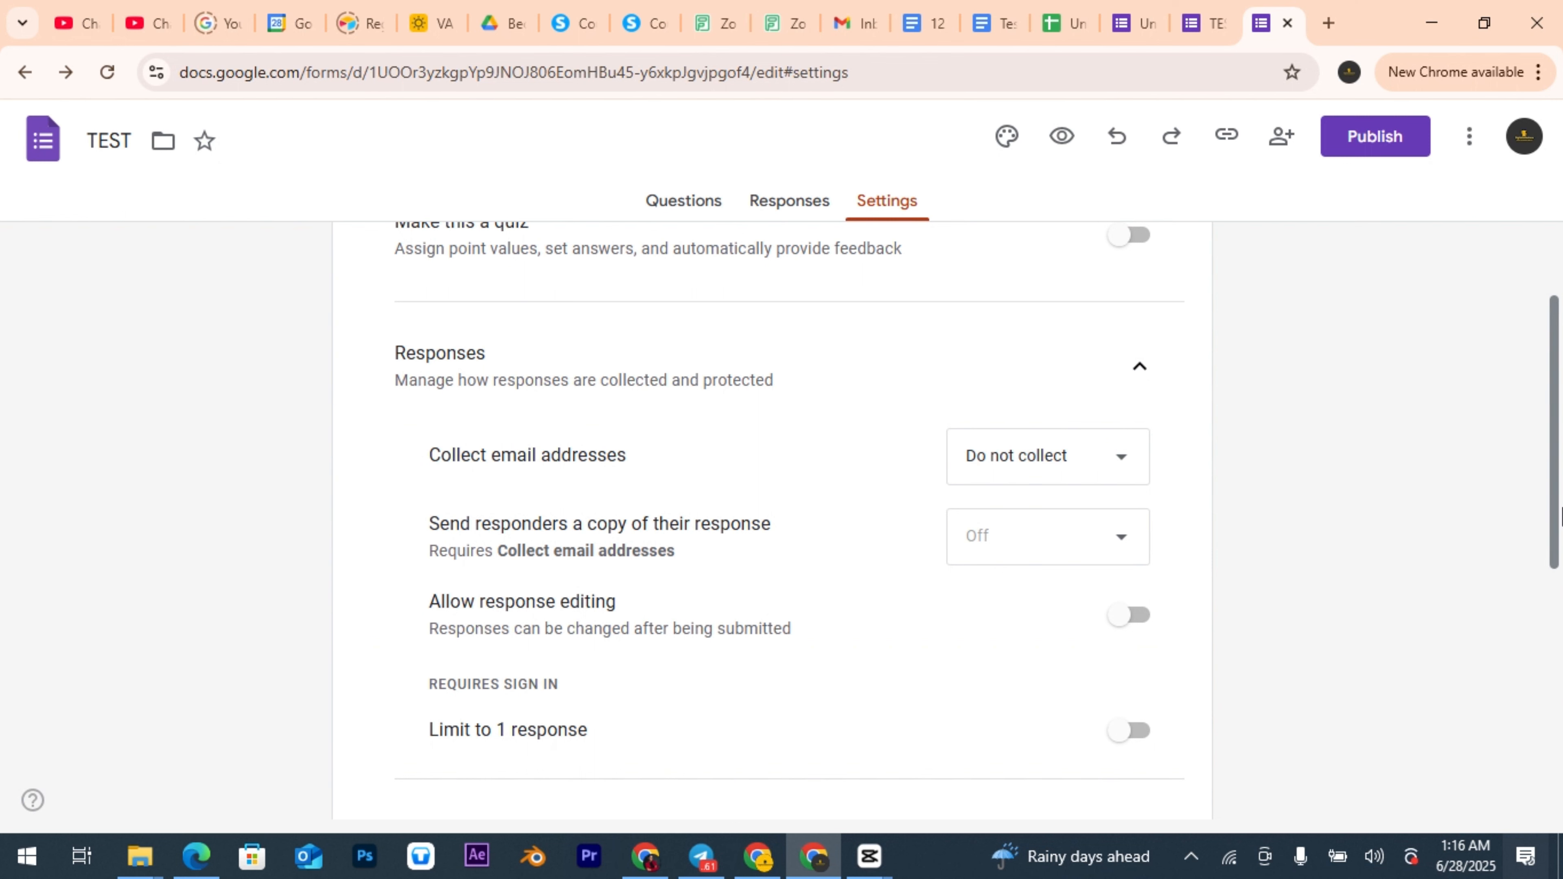
pyautogui.moveTo(1557, 517); pyautogui.dragTo(1552, 601)
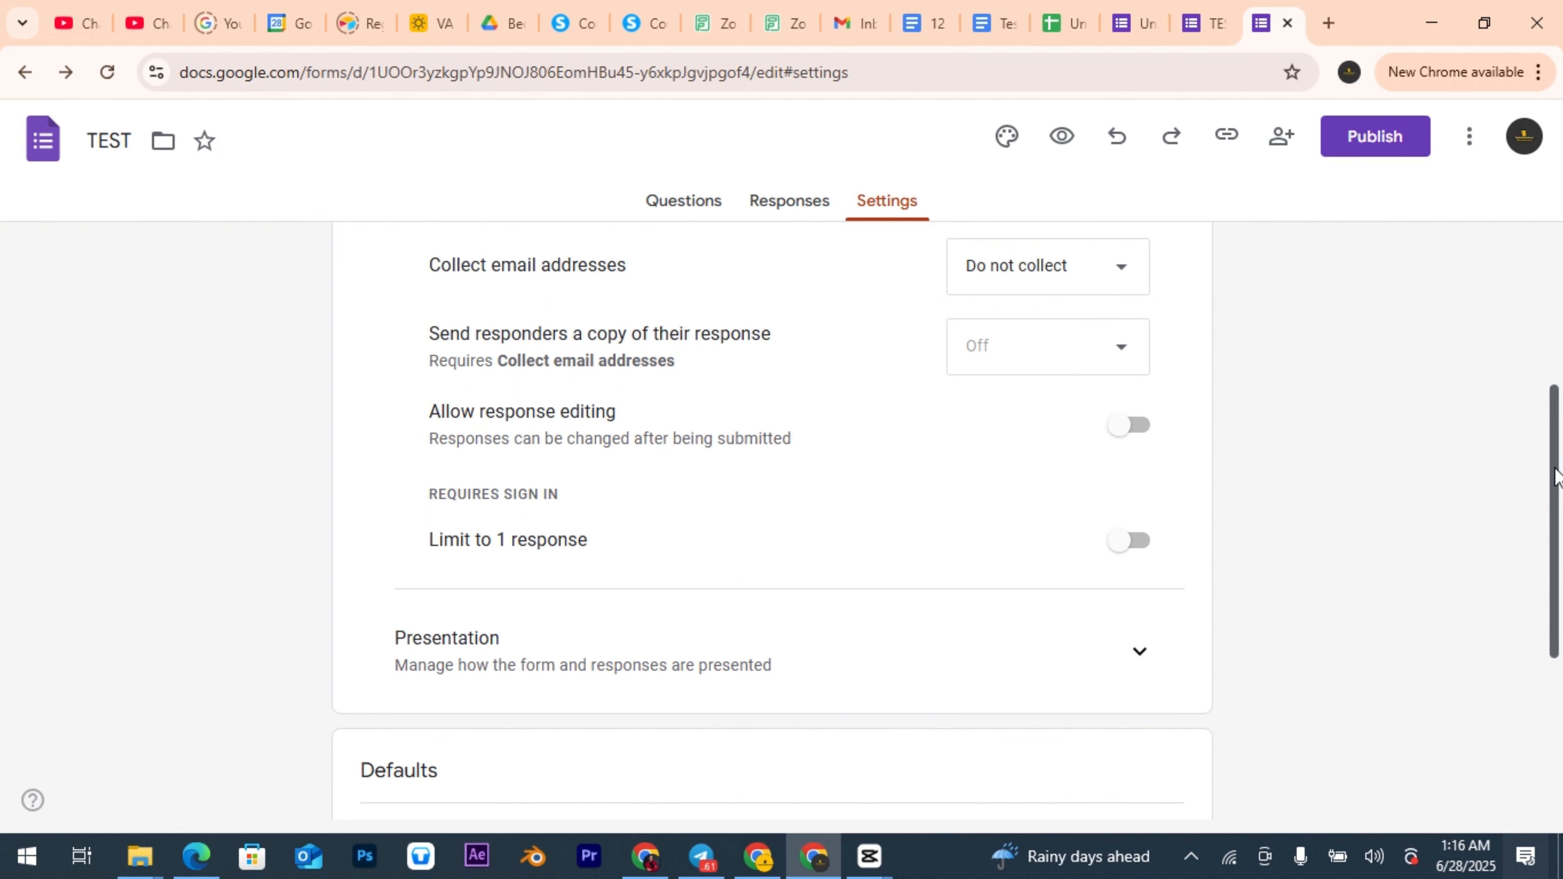
pyautogui.moveTo(1557, 471); pyautogui.dragTo(1557, 625)
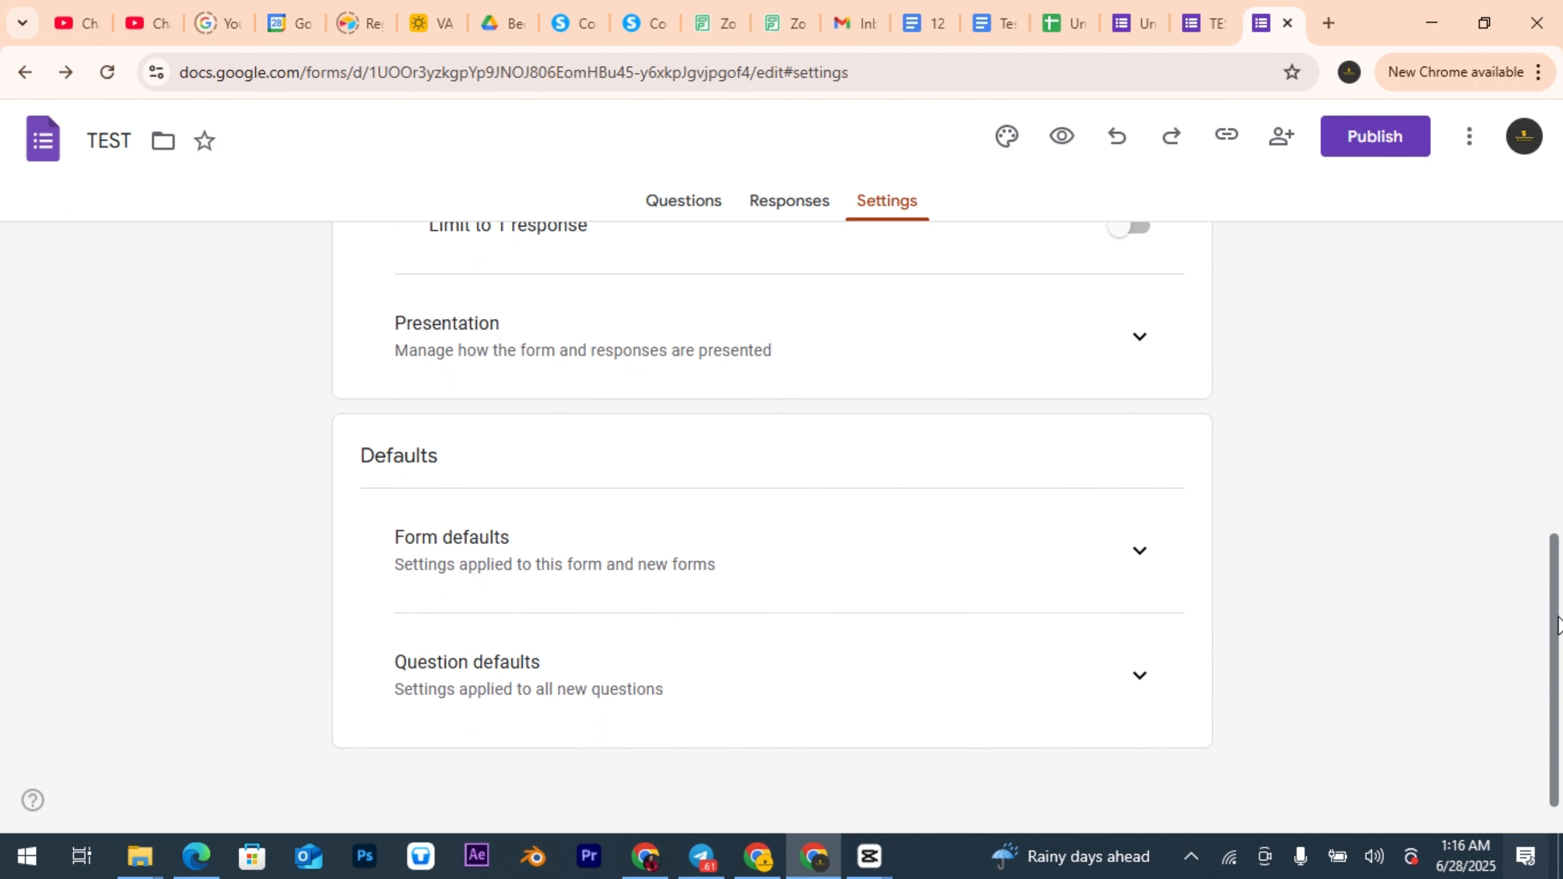
pyautogui.click(988, 825)
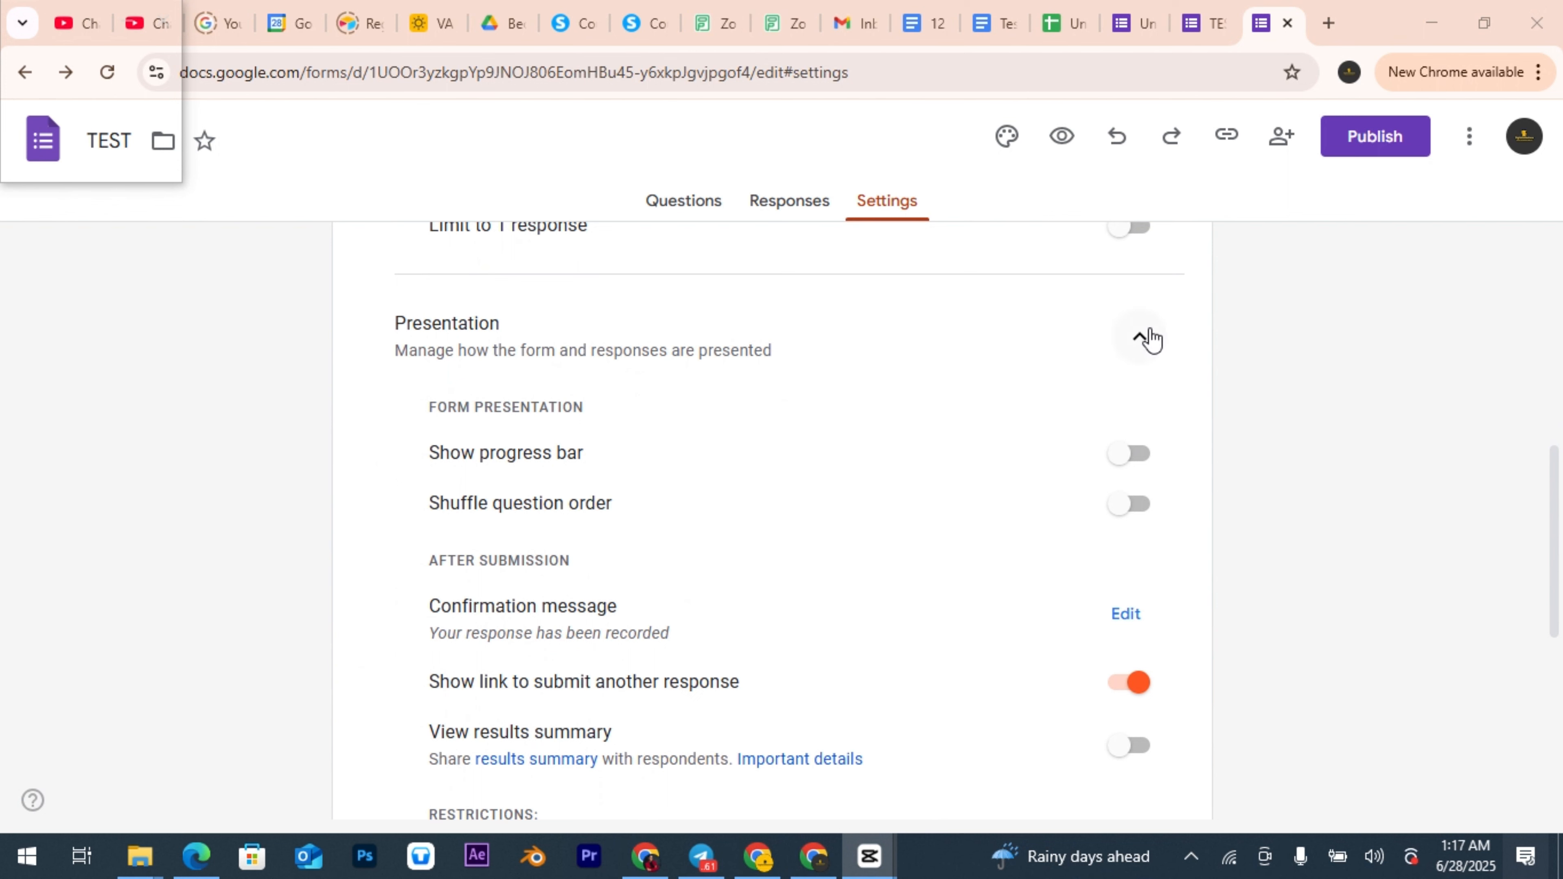
# Step: Set the form's confirmation message to "Thank you for filling the form" and save it
pyautogui.click(1131, 617)
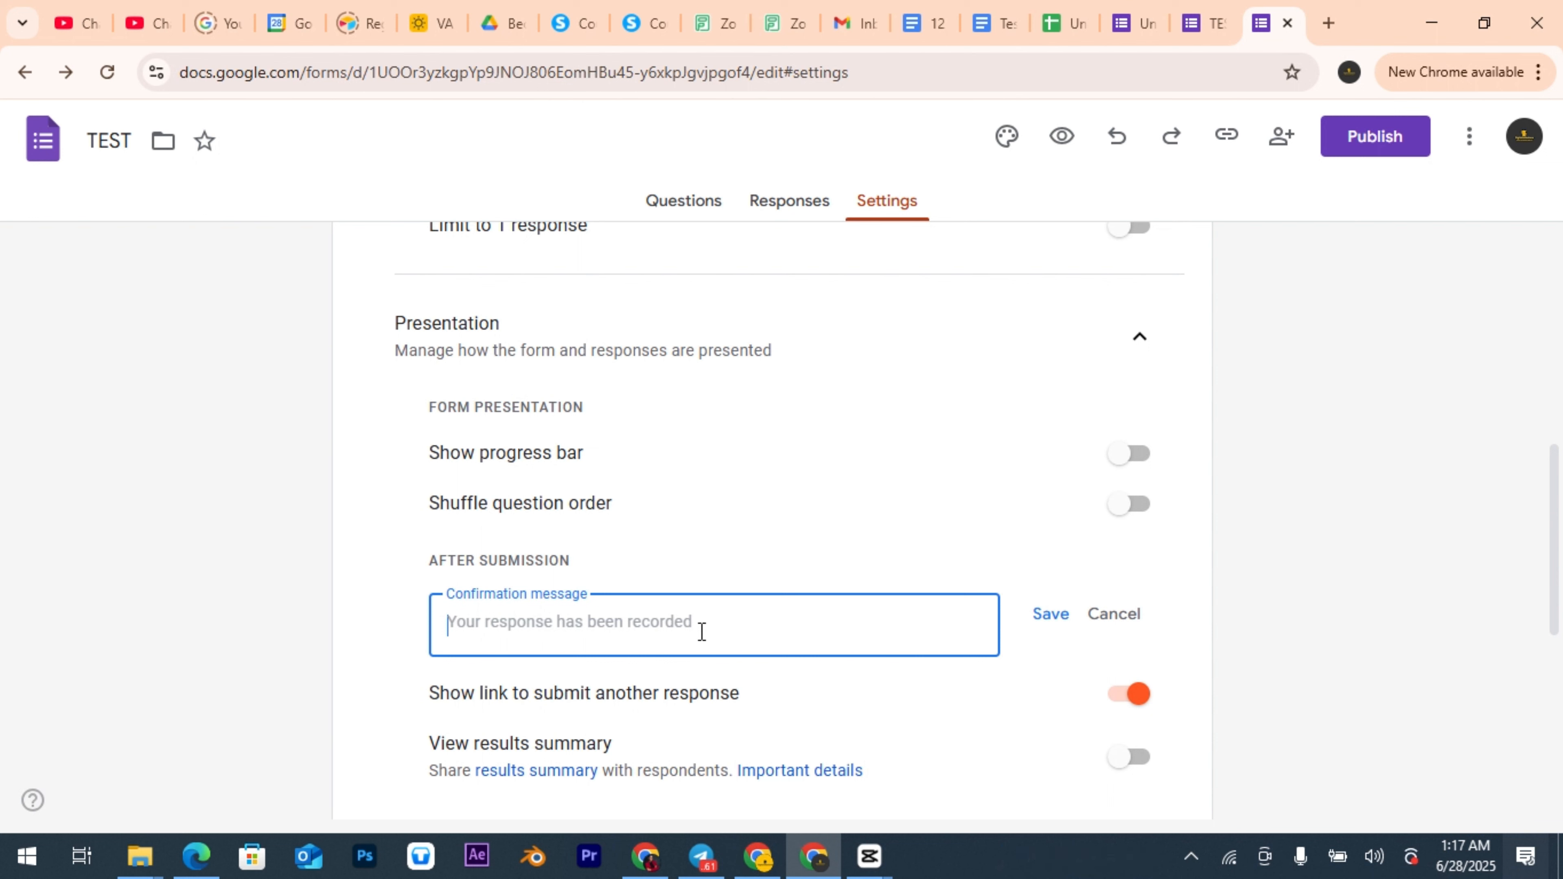
pyautogui.write('Th')
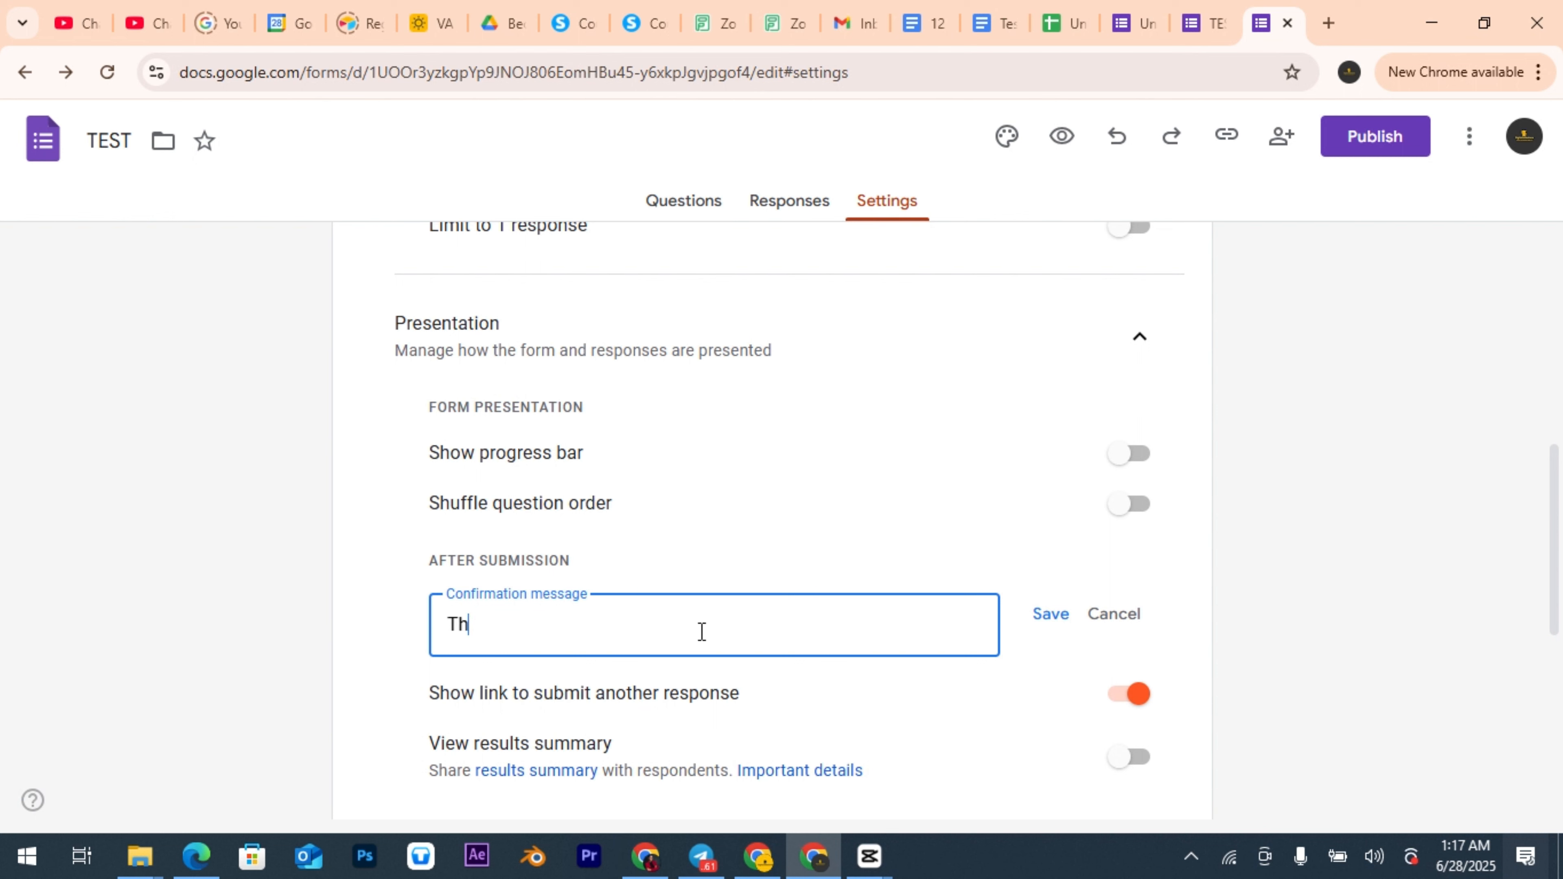
pyautogui.write('ank you for')
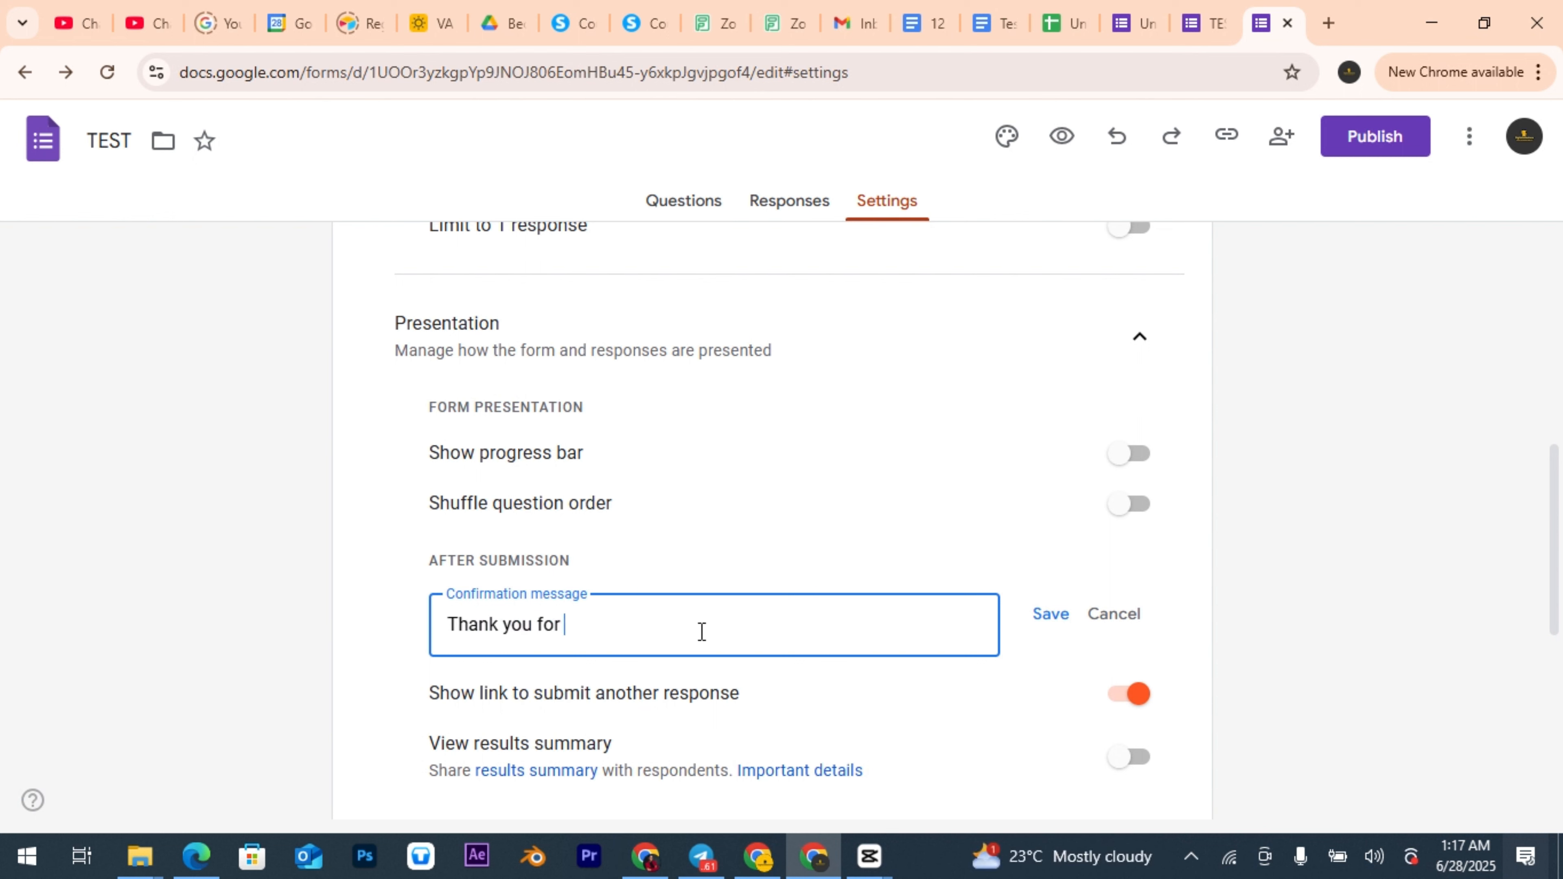
pyautogui.write(' filling the form')
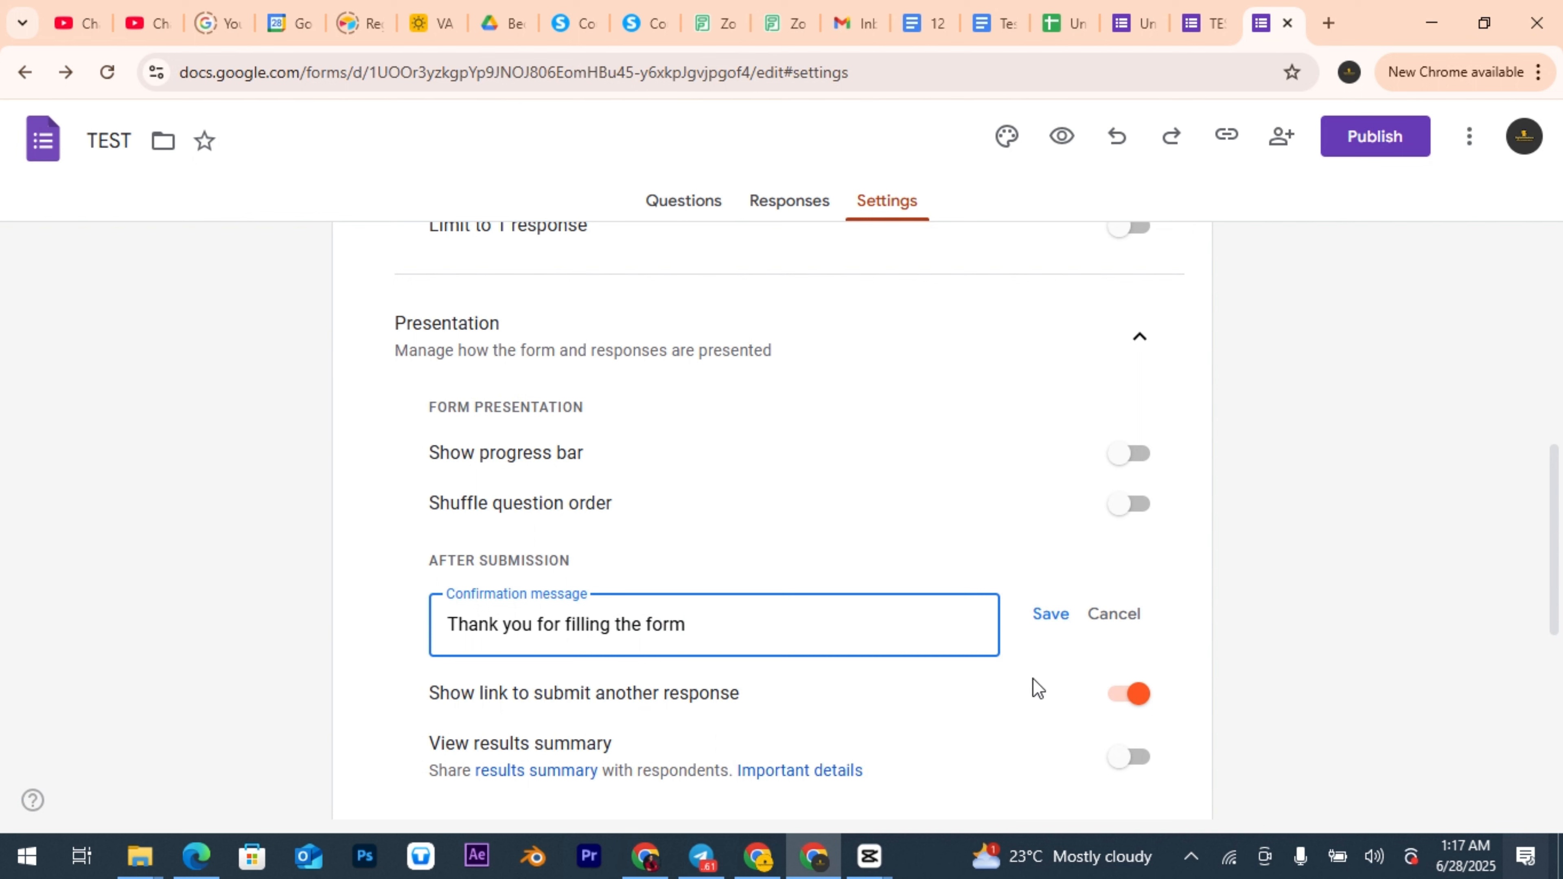
pyautogui.click(1067, 615)
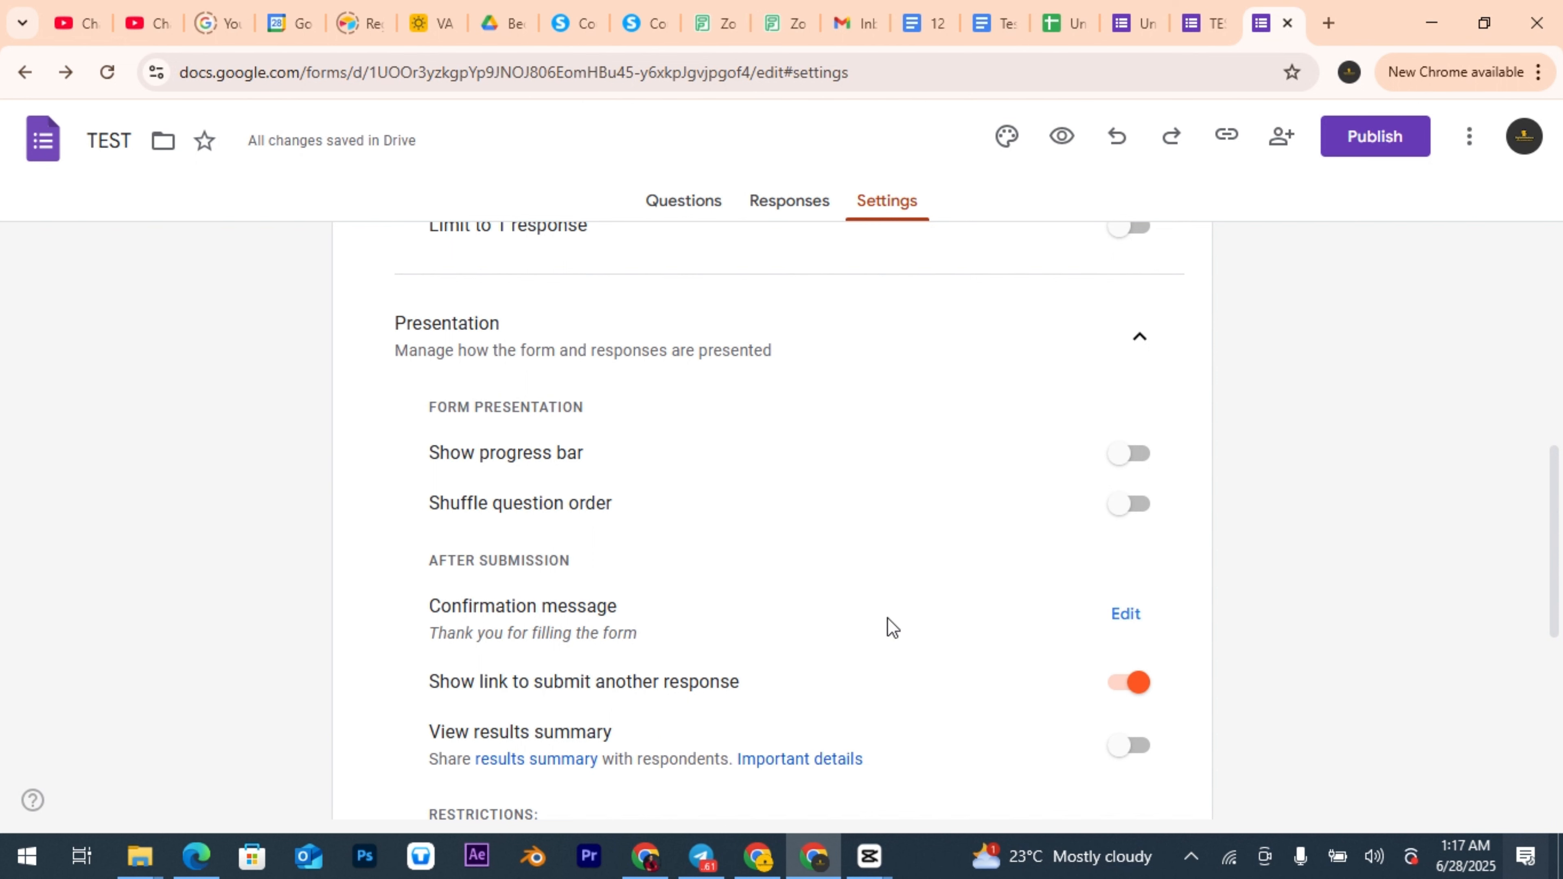
pyautogui.tripleClick(581, 638)
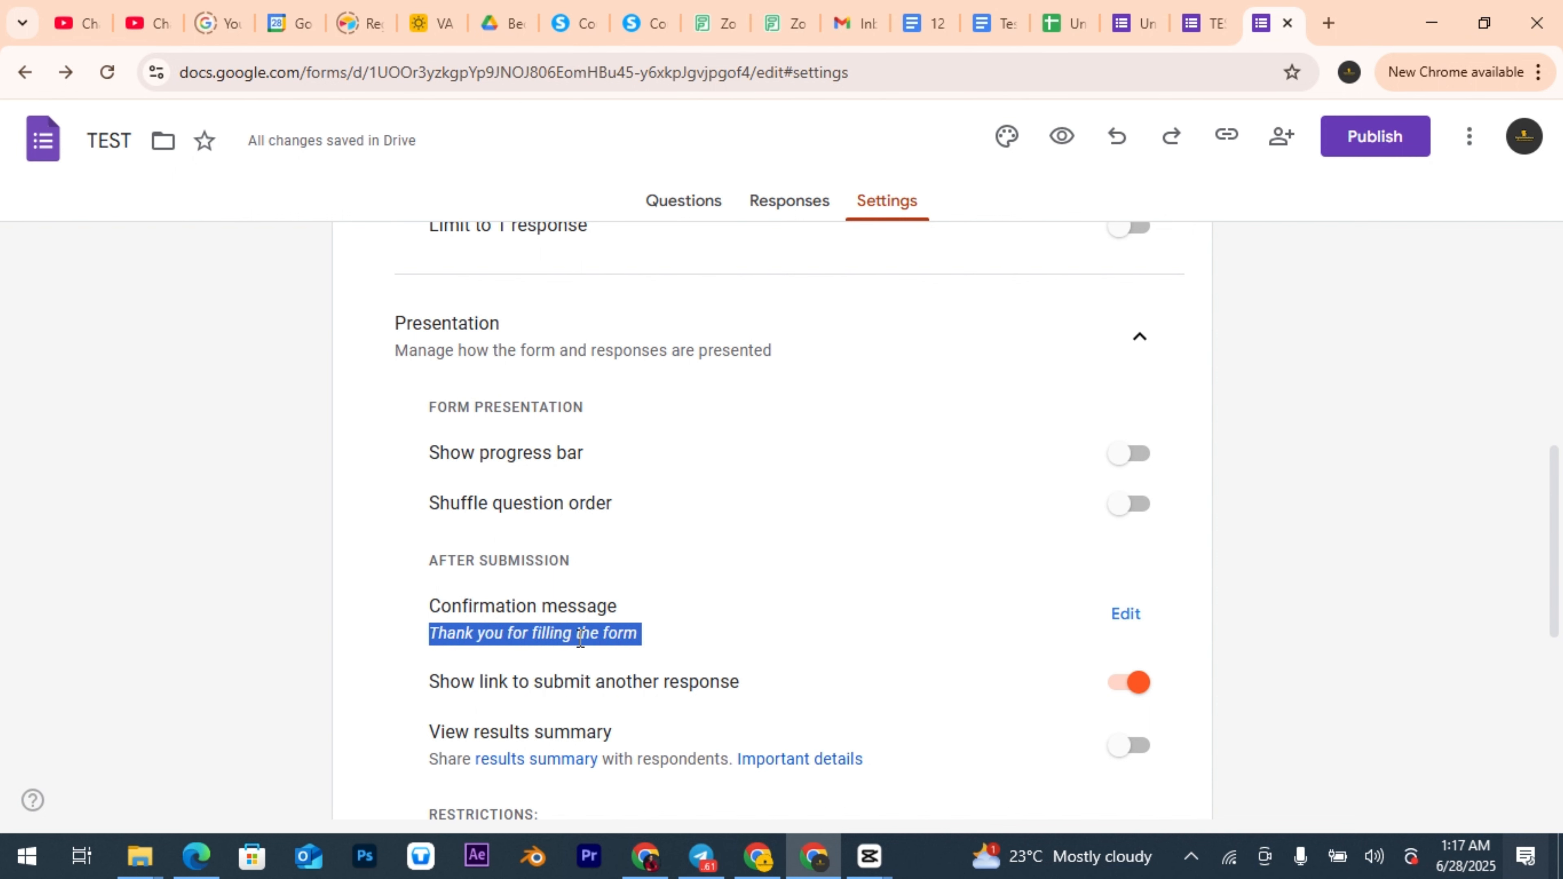
pyautogui.moveTo(1562, 487); pyautogui.dragTo(1558, 262)
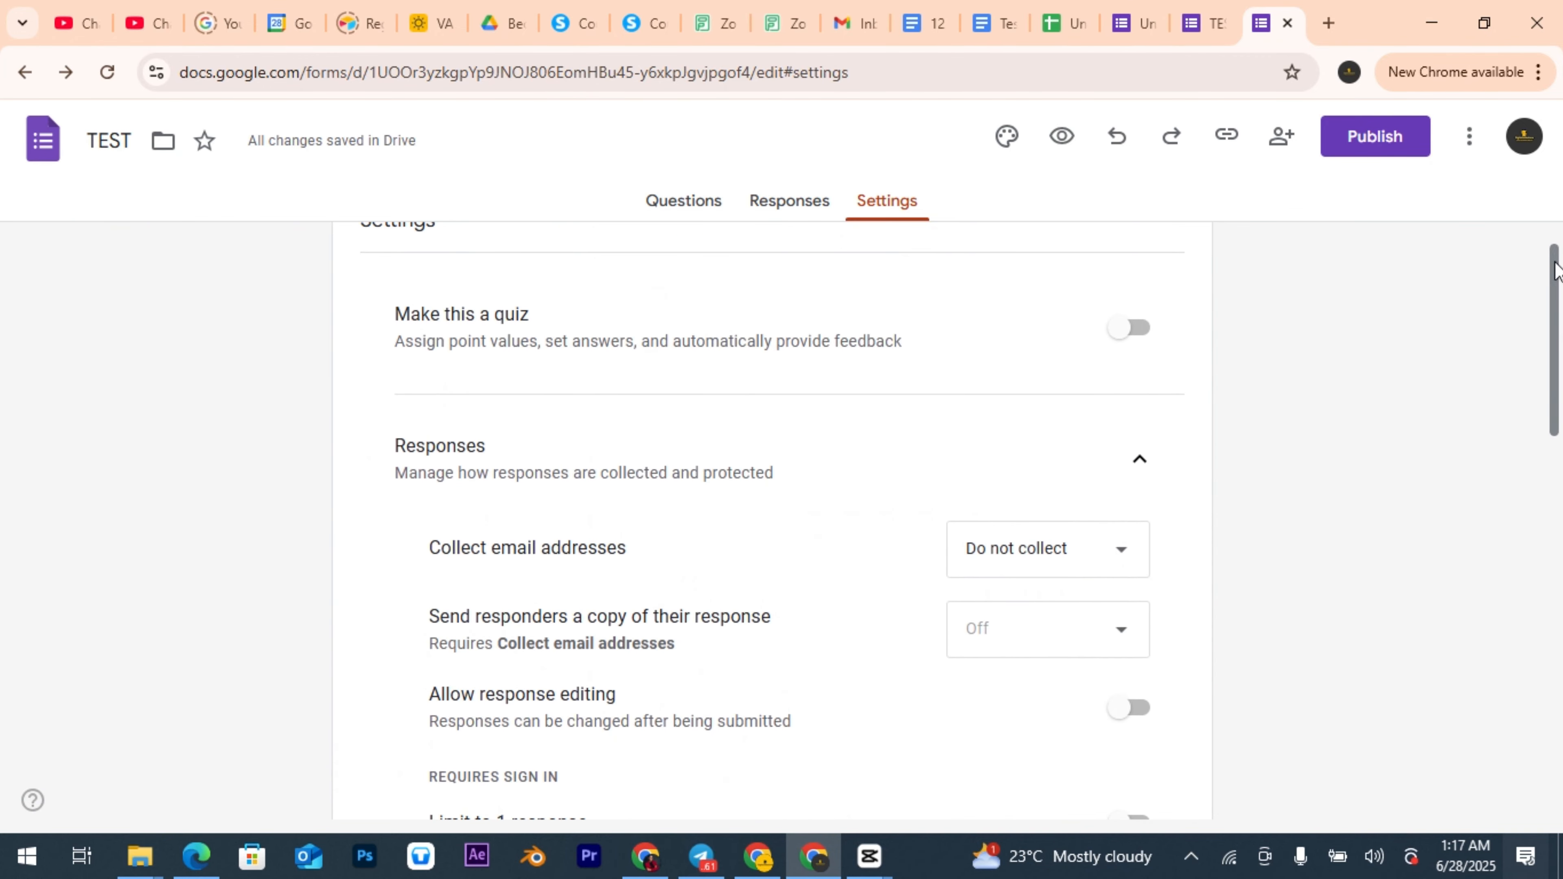
# Step: Return to the form's questions, keep the untitled question as Multiple choice, and add Option 2 and Option 3
pyautogui.click(659, 204)
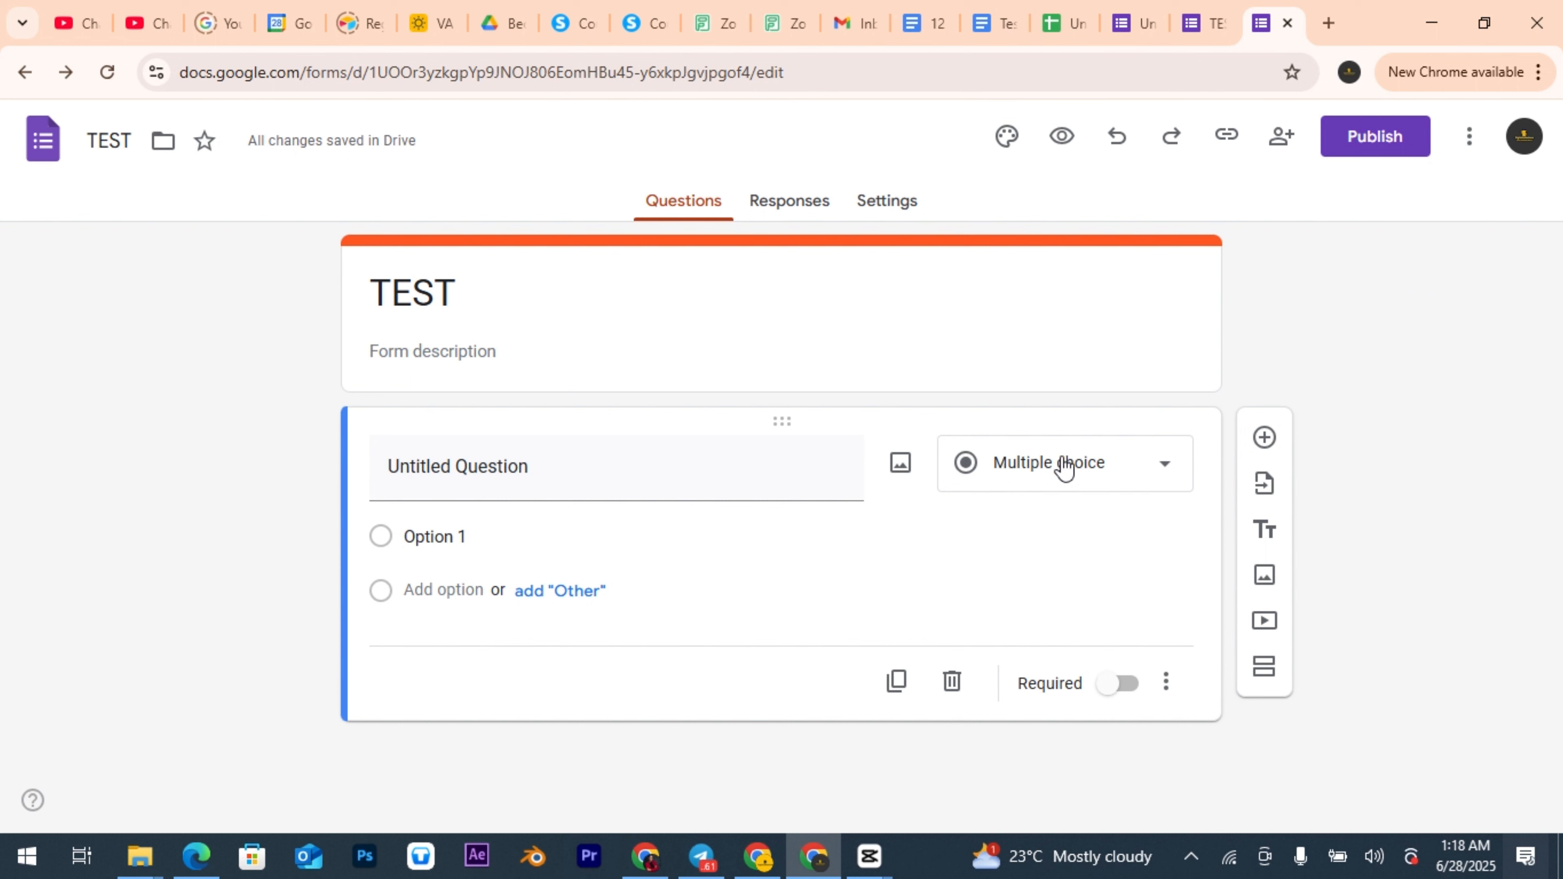
pyautogui.click(1100, 489)
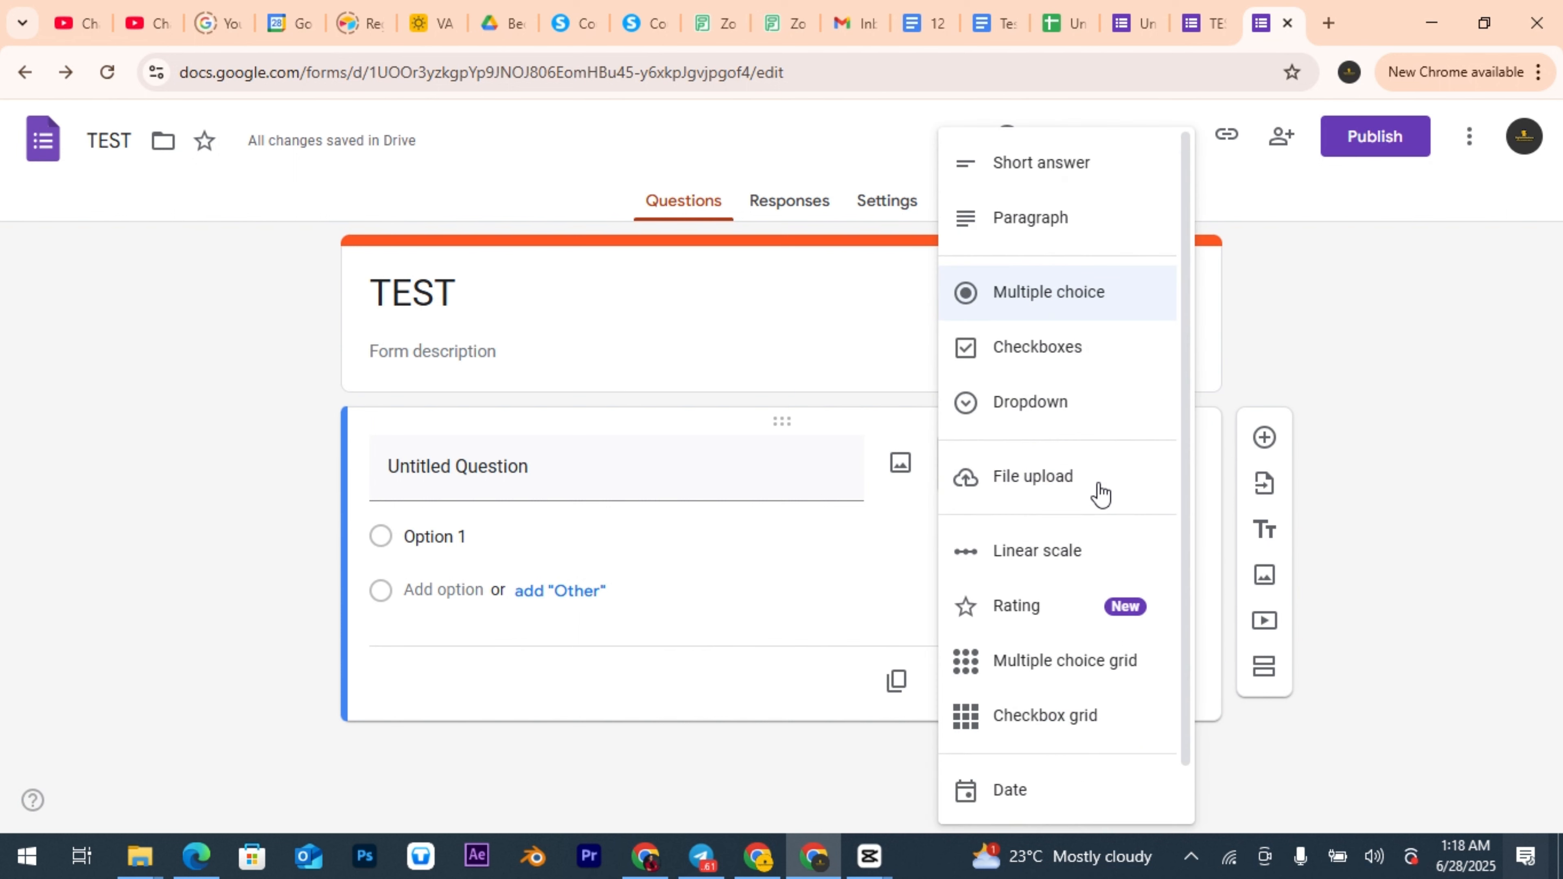
pyautogui.click(1085, 312)
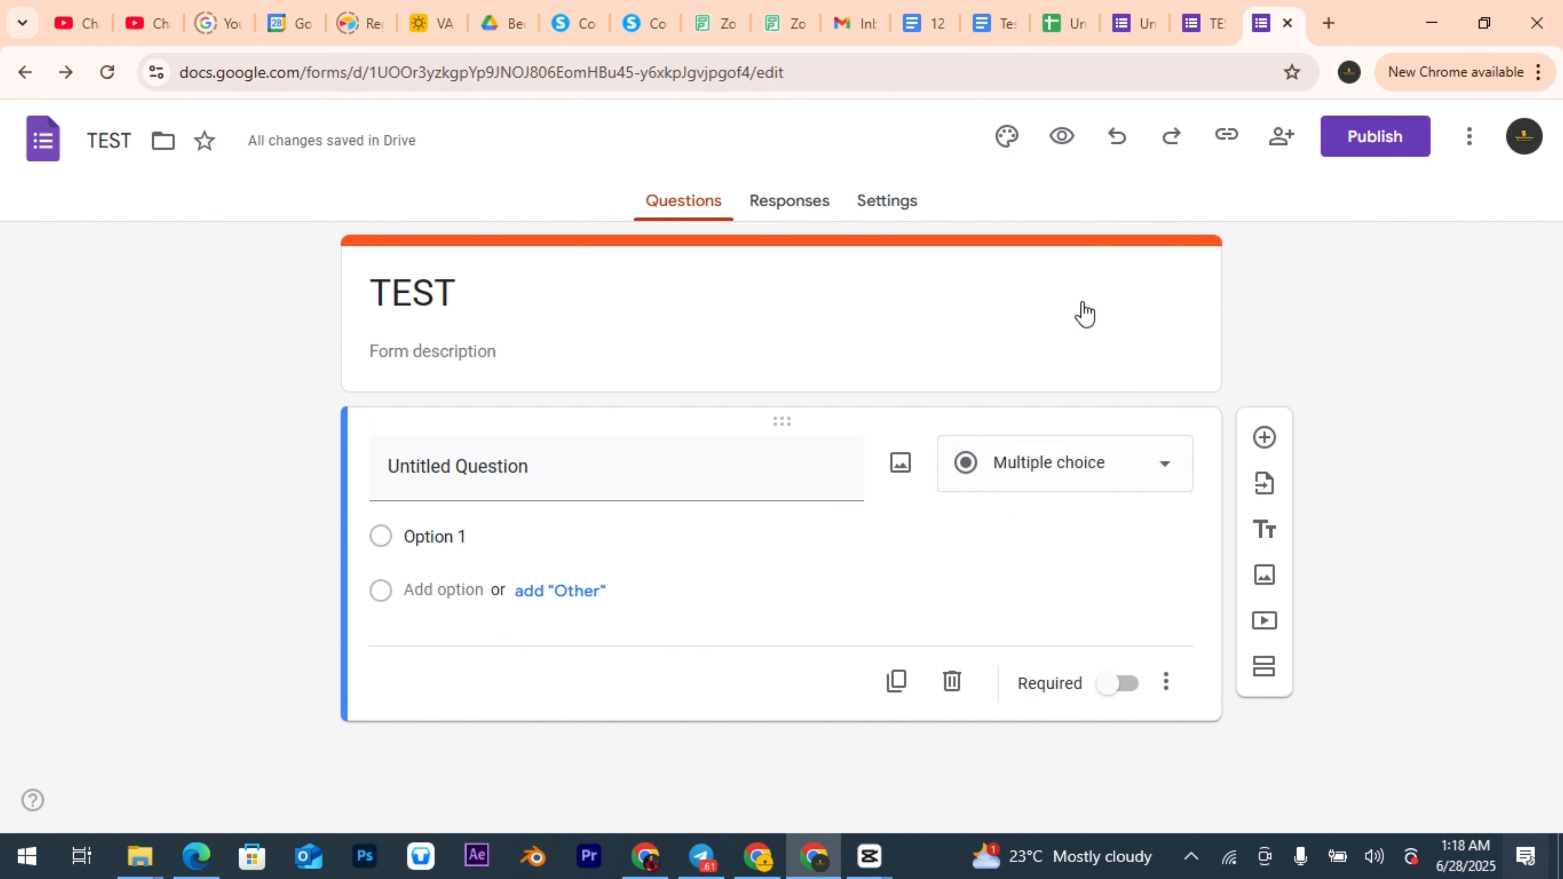
pyautogui.click(561, 466)
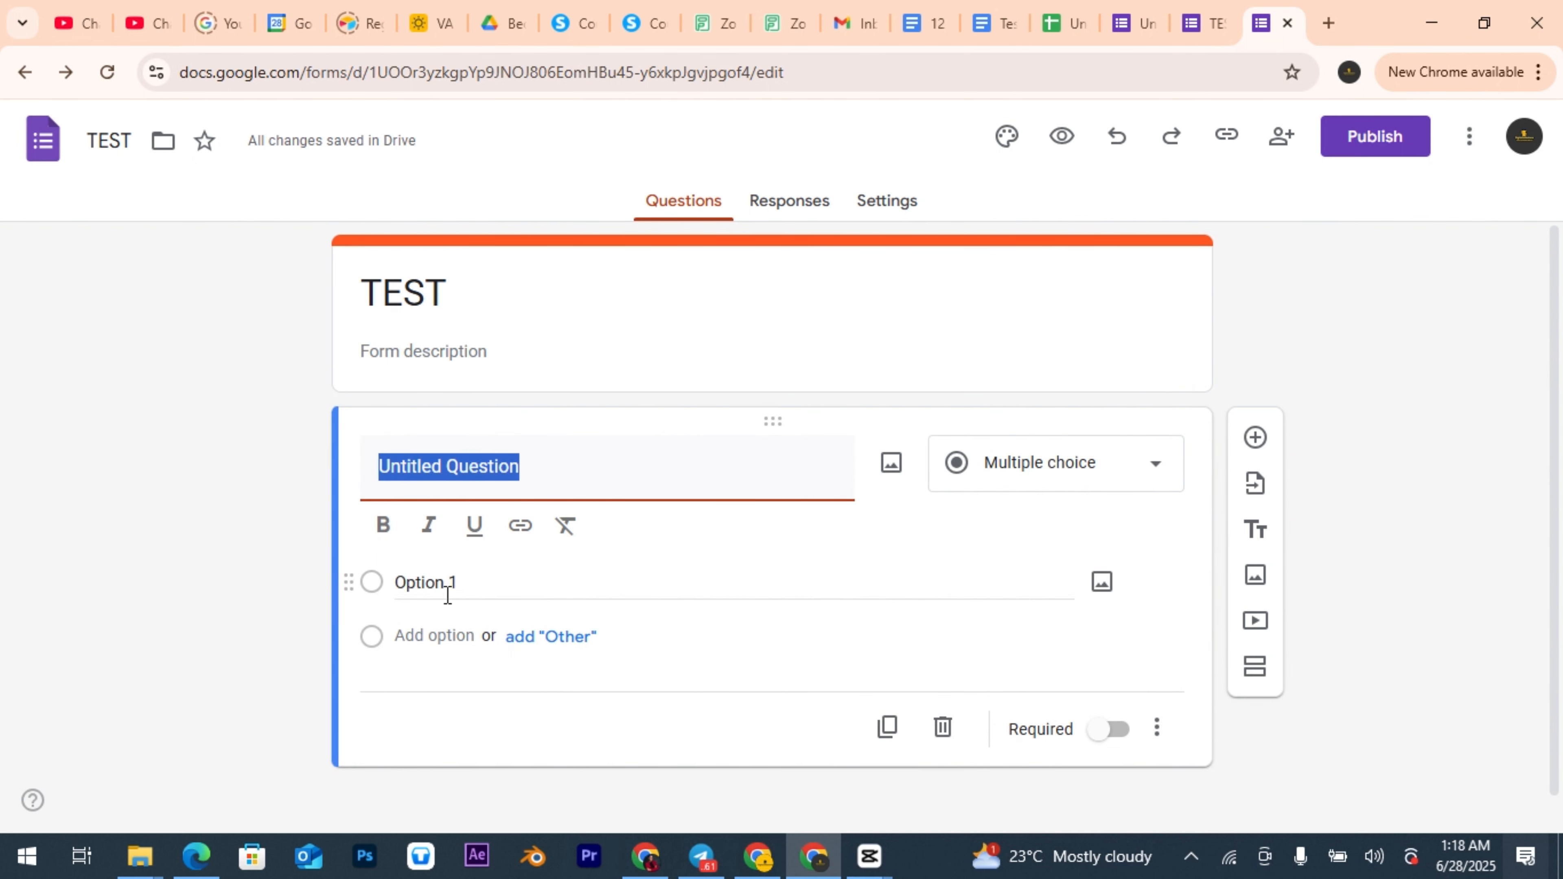
pyautogui.click(447, 583)
pyautogui.press('Return')
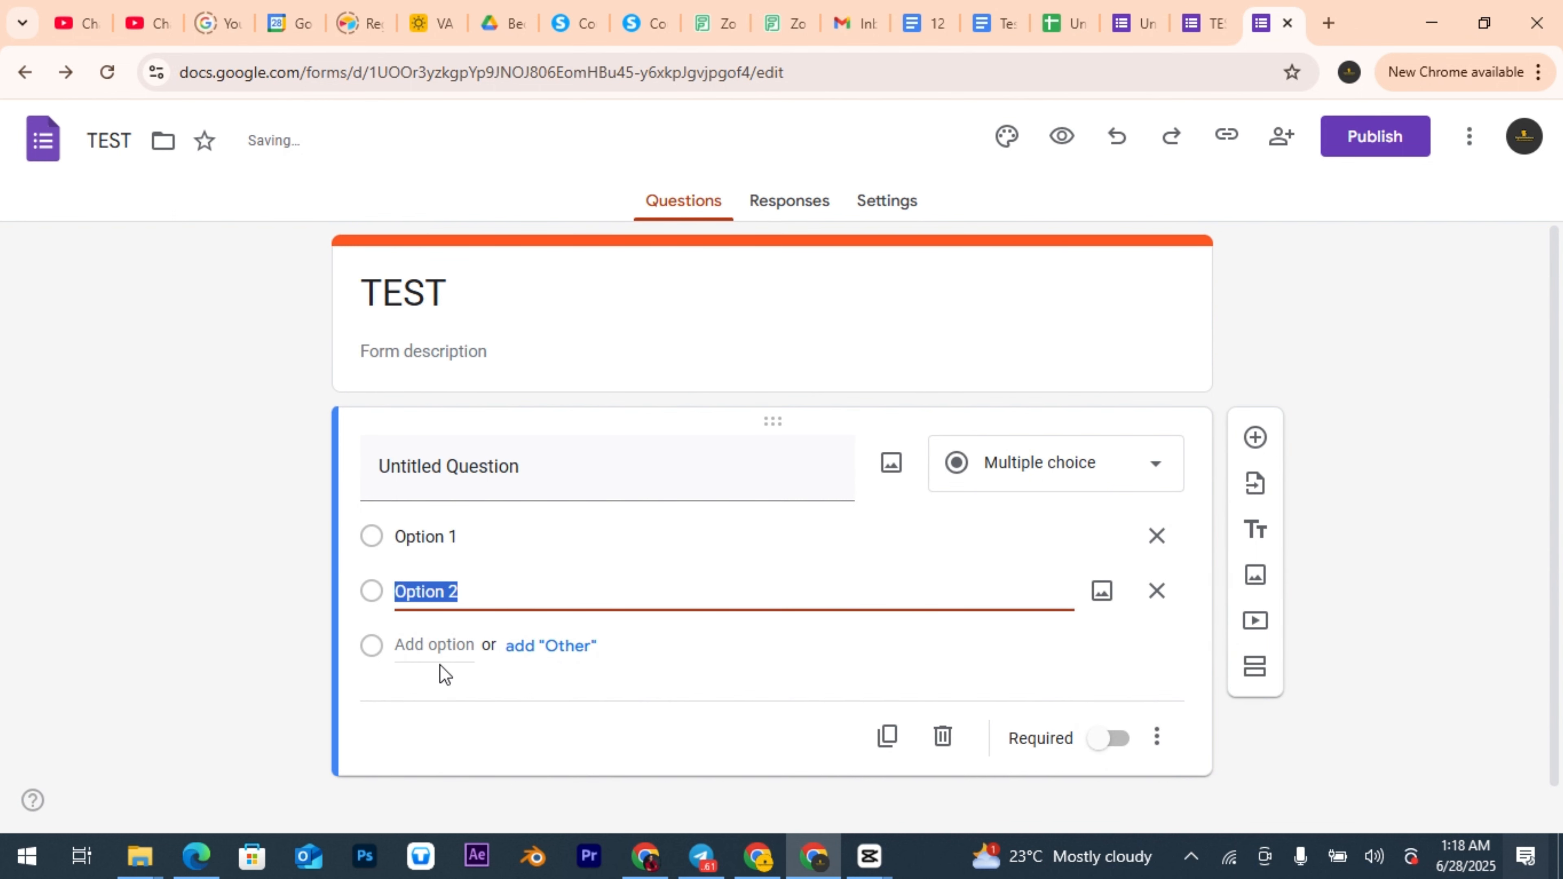
pyautogui.click(431, 645)
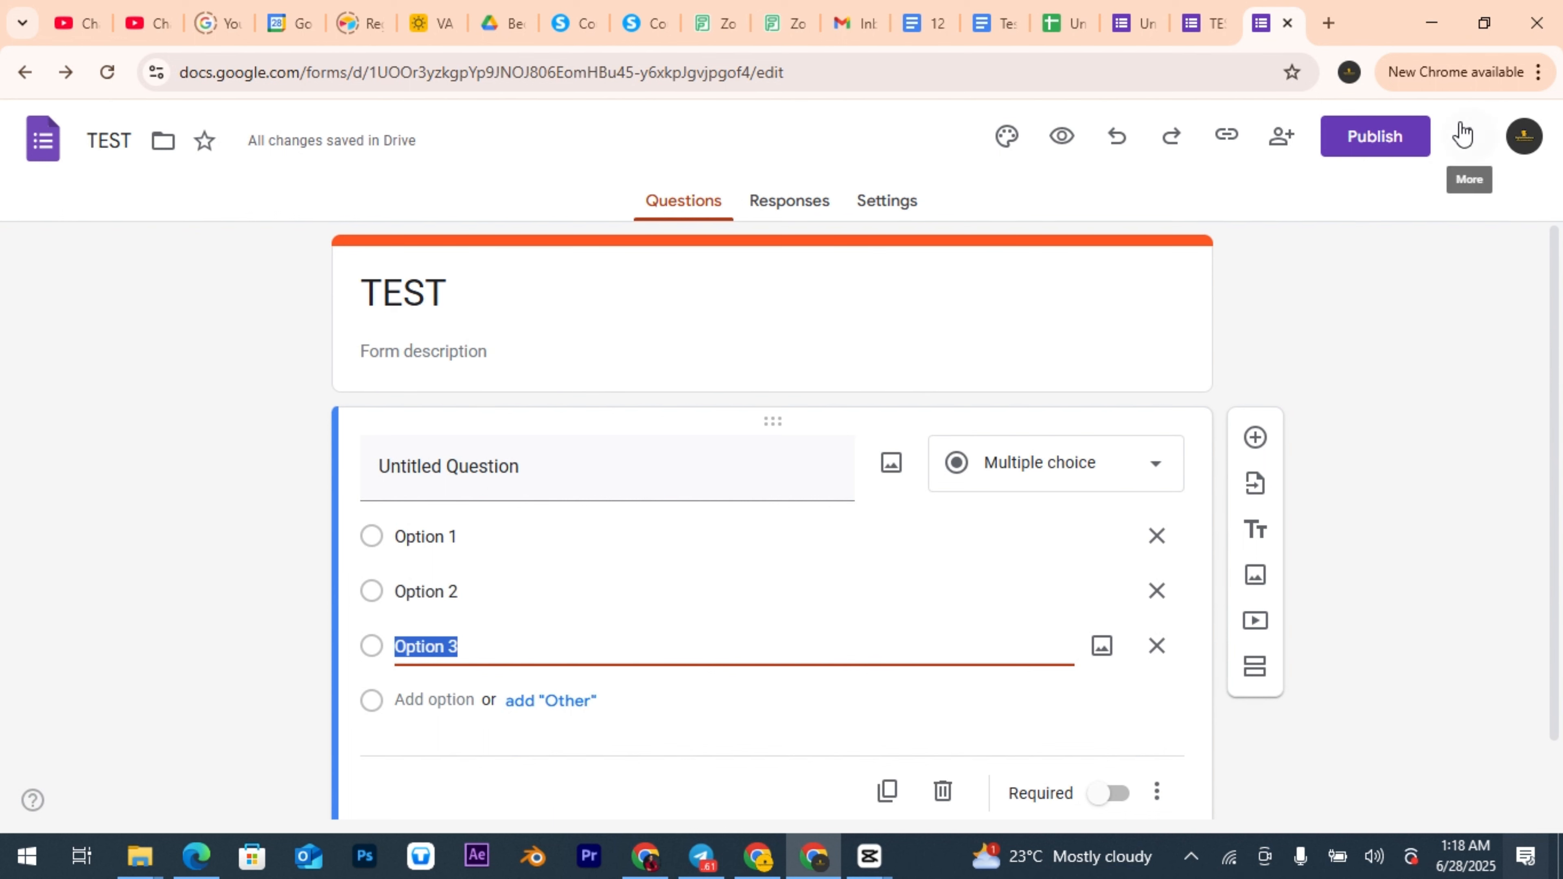
# Step: Try the Short answer type on the untitled question, followed by the Paragraph type
pyautogui.click(1139, 479)
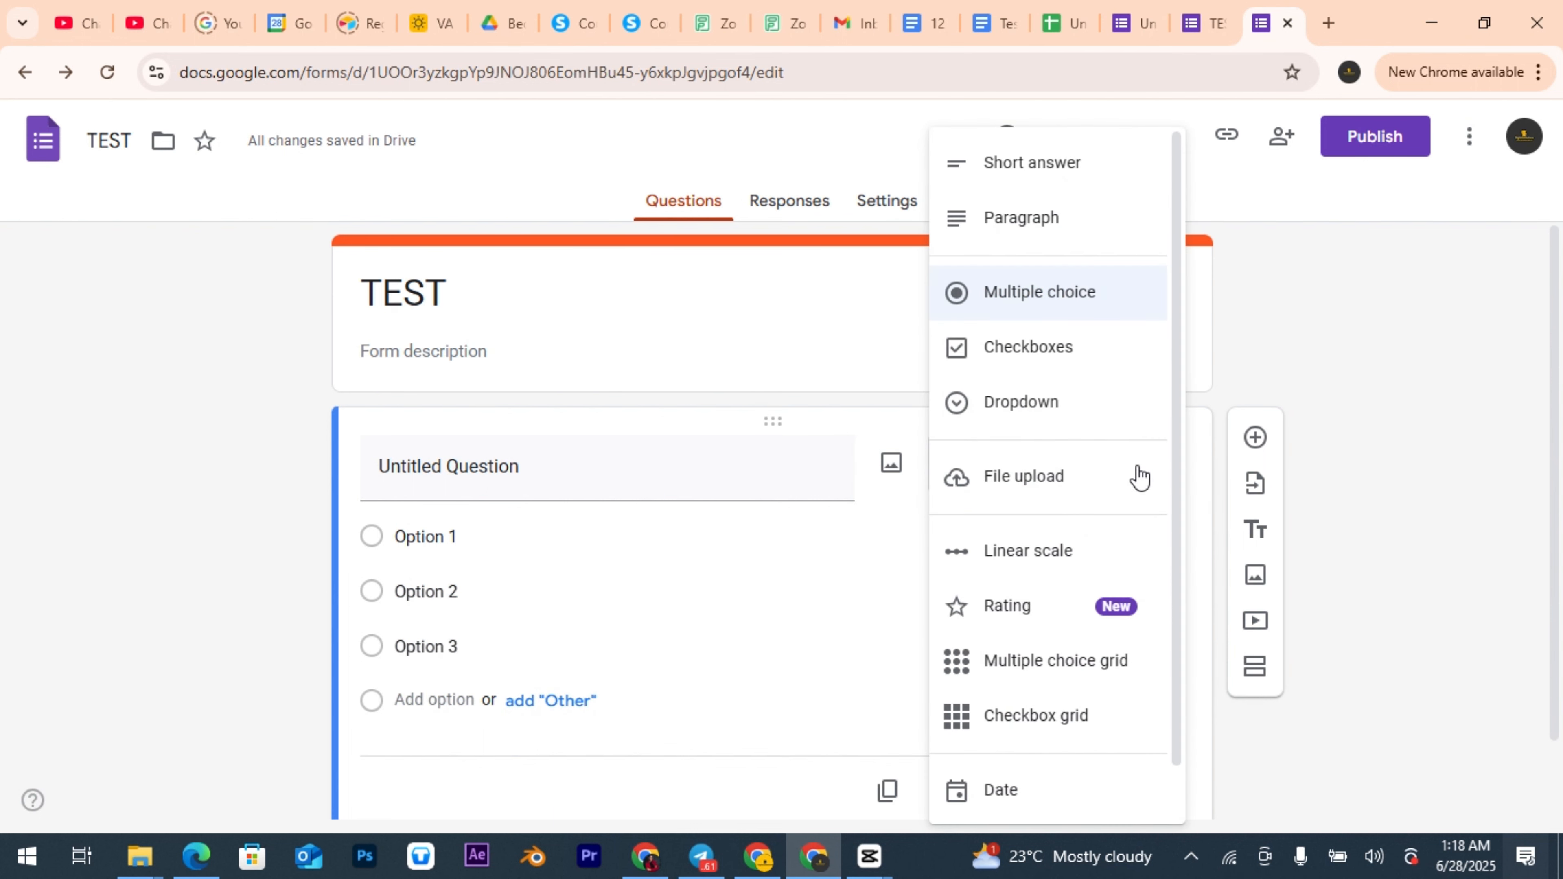
pyautogui.click(1086, 163)
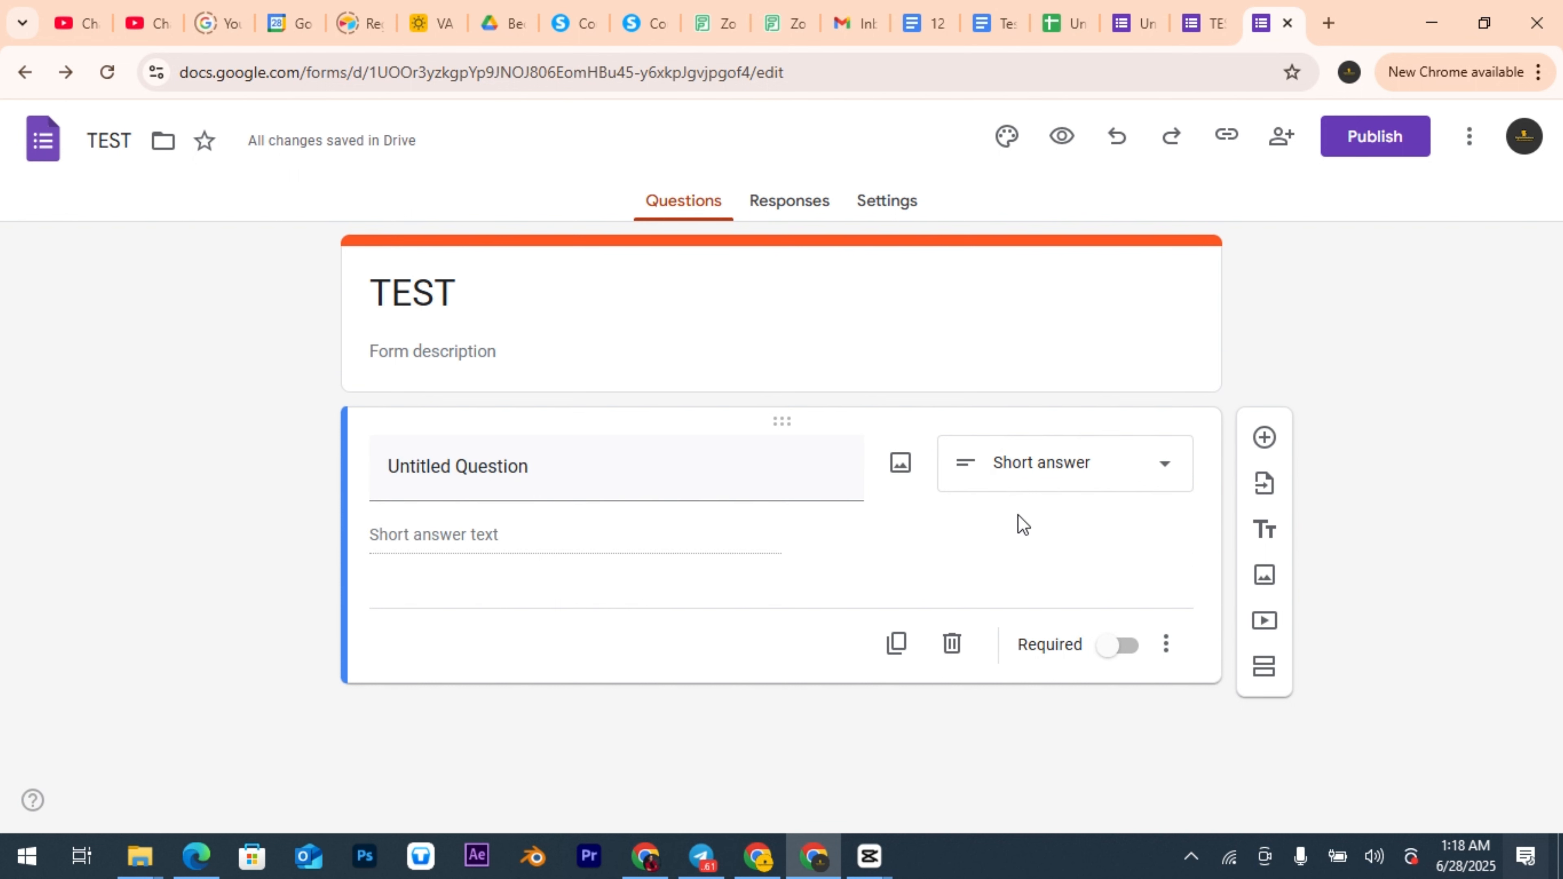
pyautogui.click(1135, 483)
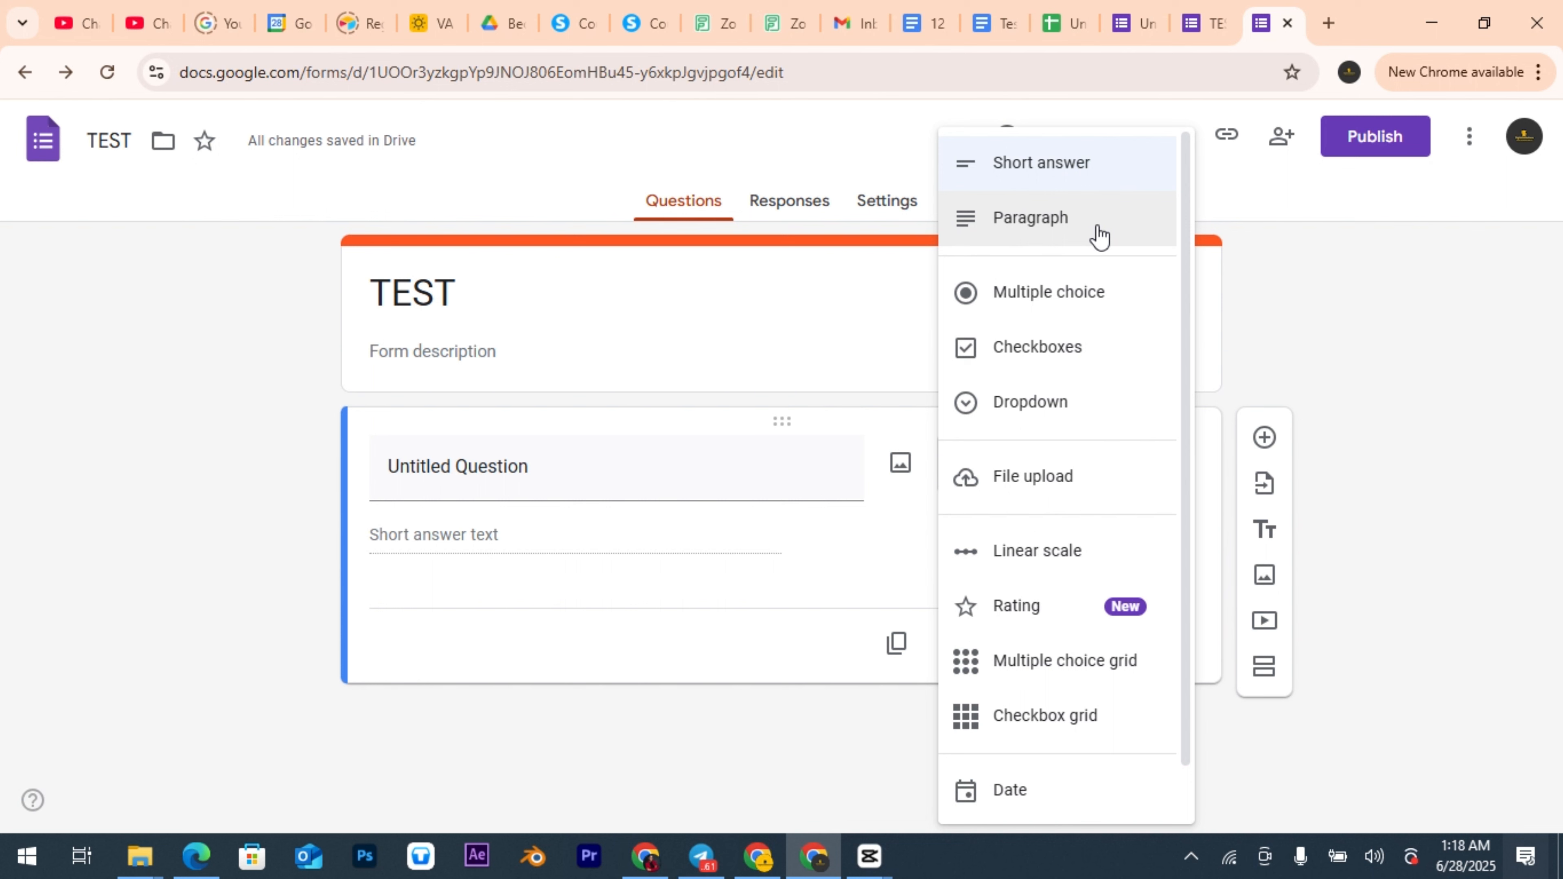
pyautogui.click(1099, 236)
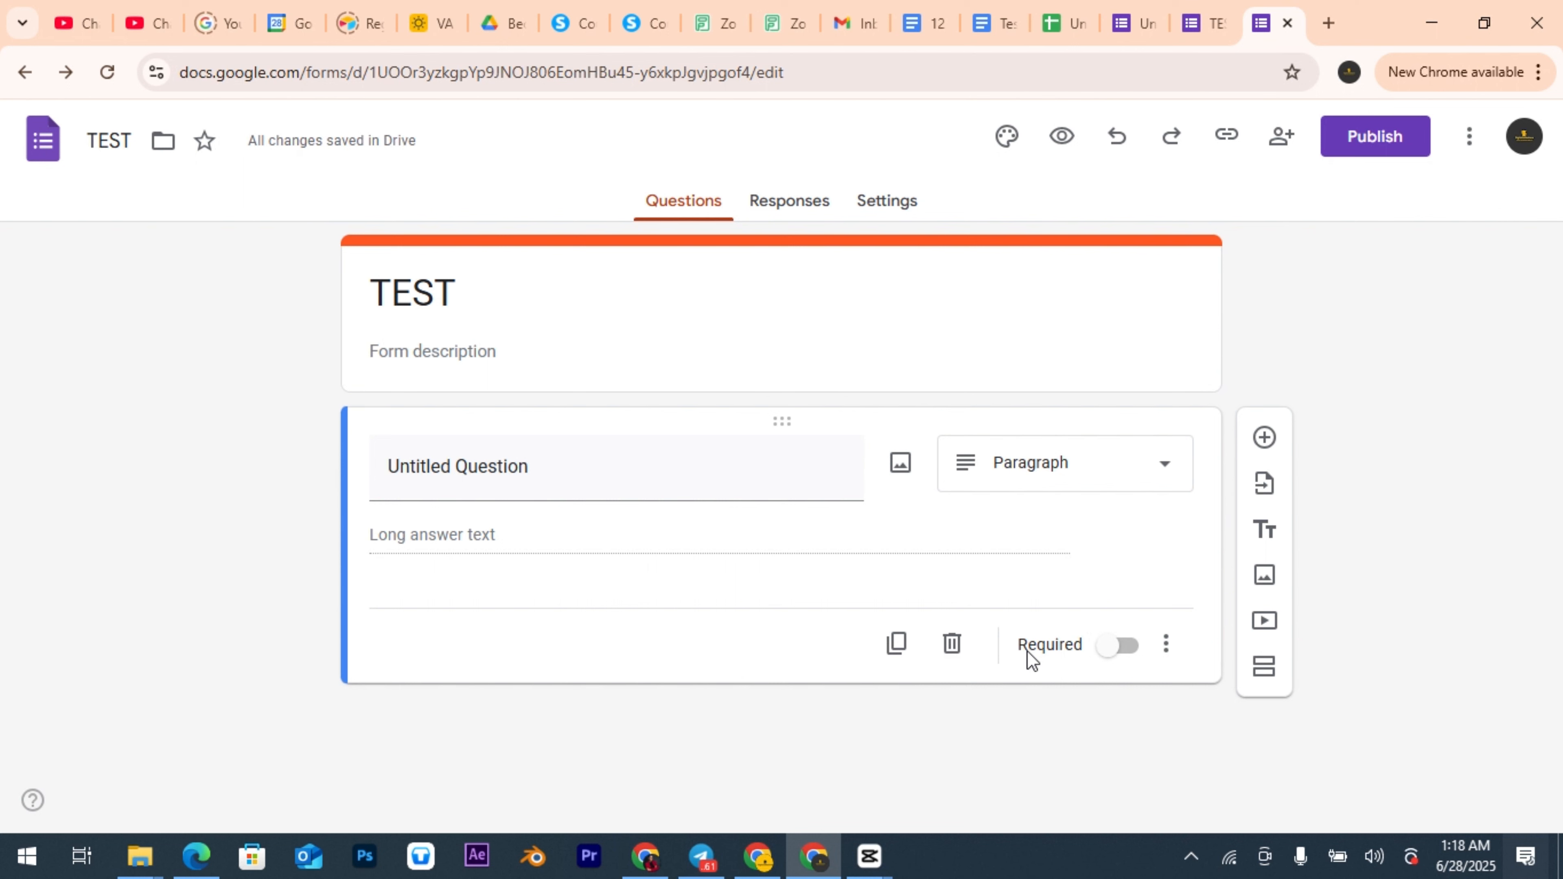
# Step: Switch the untitled question back to Multiple choice, and try the Dropdown type on it
pyautogui.click(1054, 489)
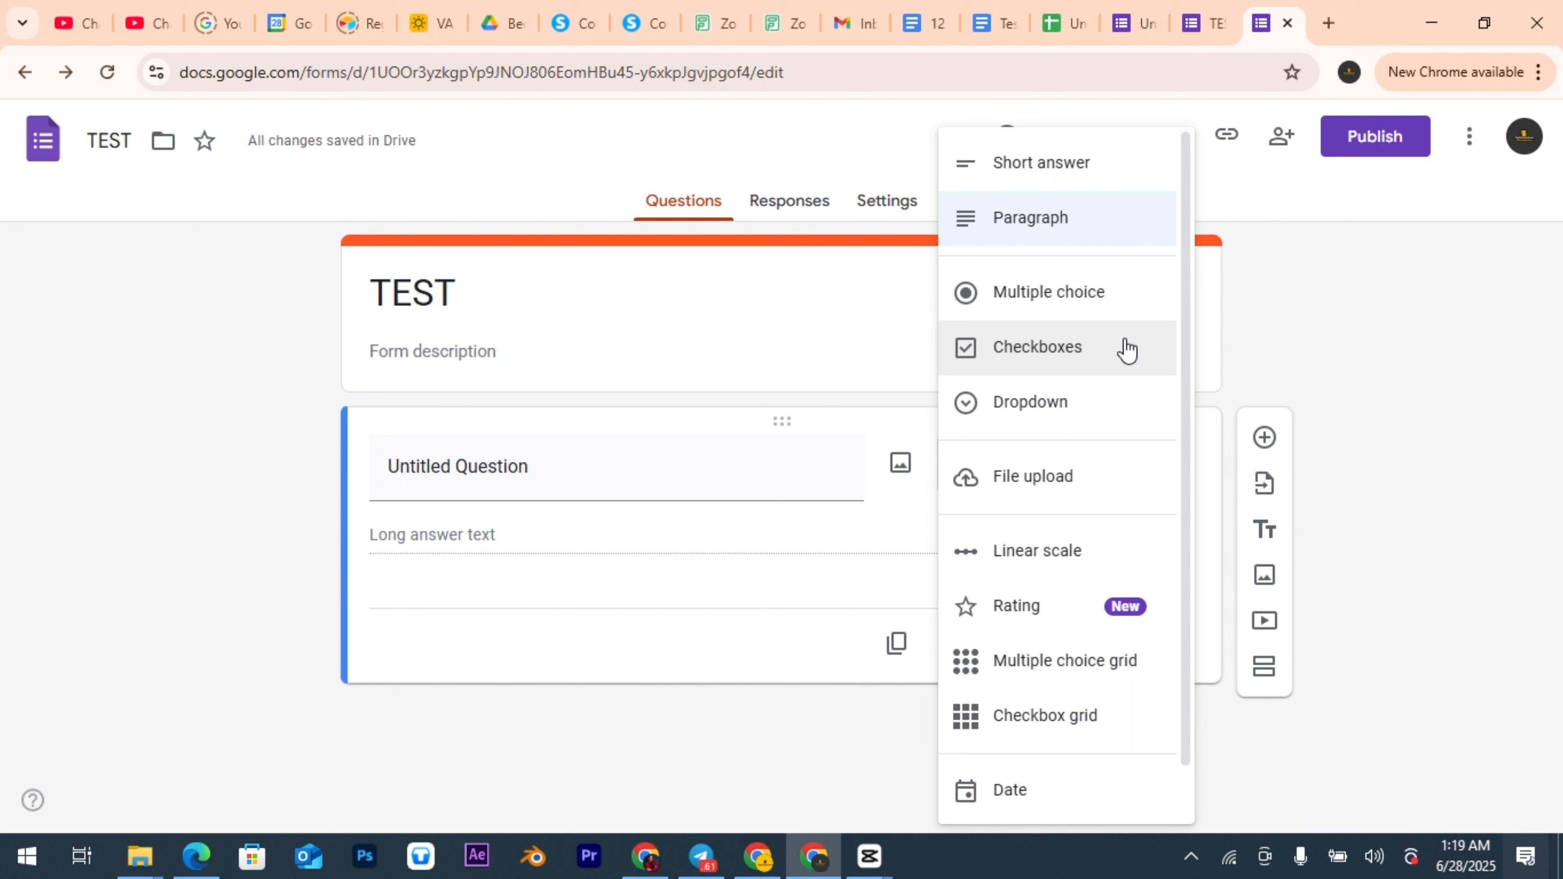
pyautogui.click(1085, 322)
pyautogui.click(1093, 474)
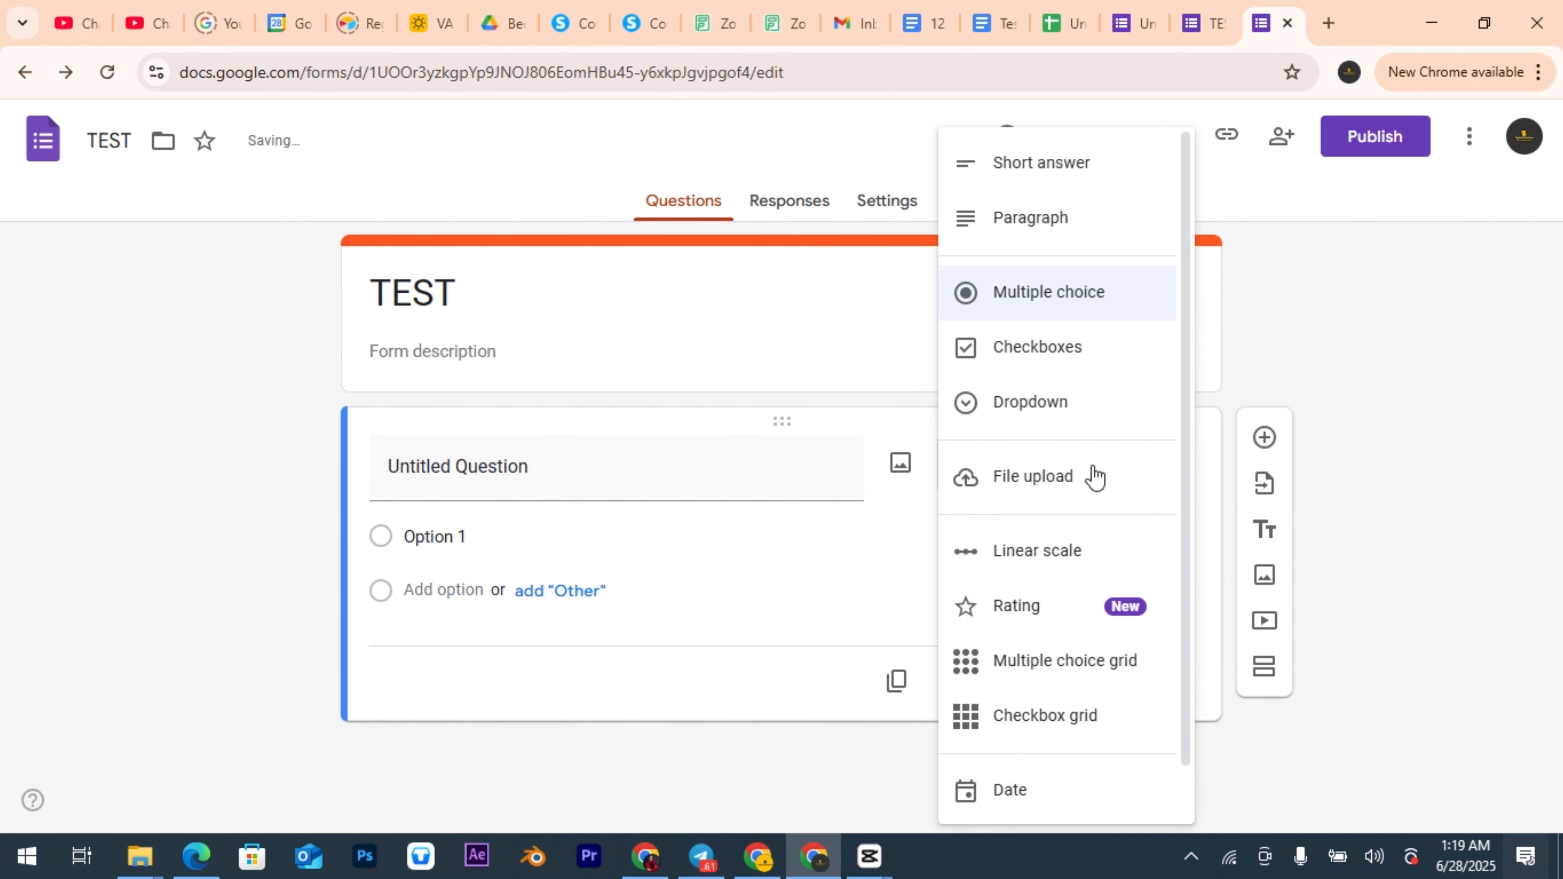
pyautogui.click(1081, 406)
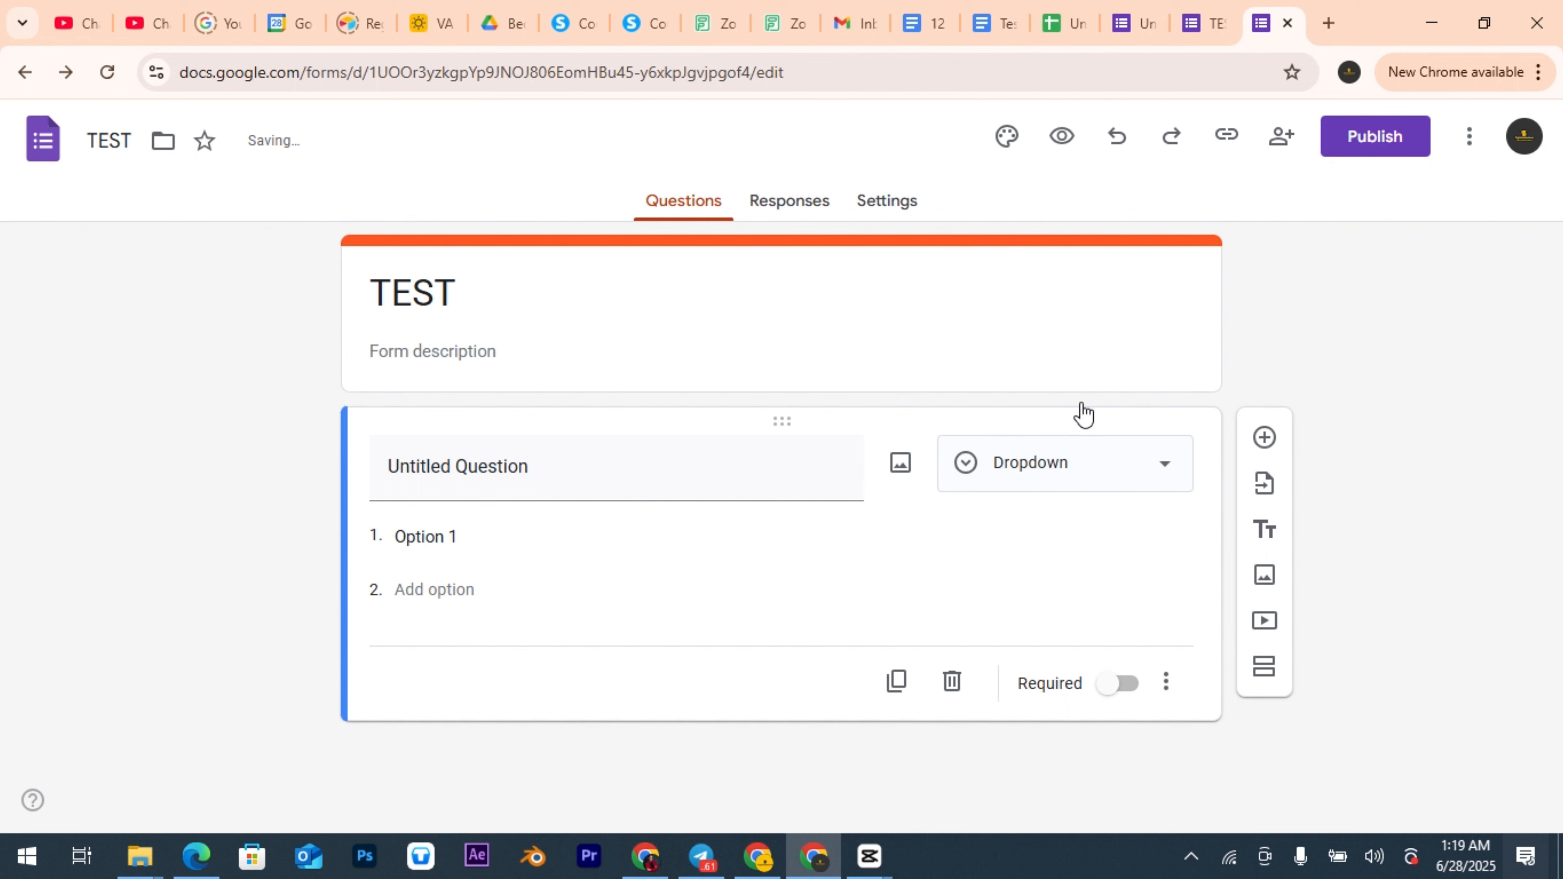
# Step: Try the Checkboxes type on the untitled question, and set the question type to Dropdown
pyautogui.click(1084, 480)
pyautogui.click(1069, 350)
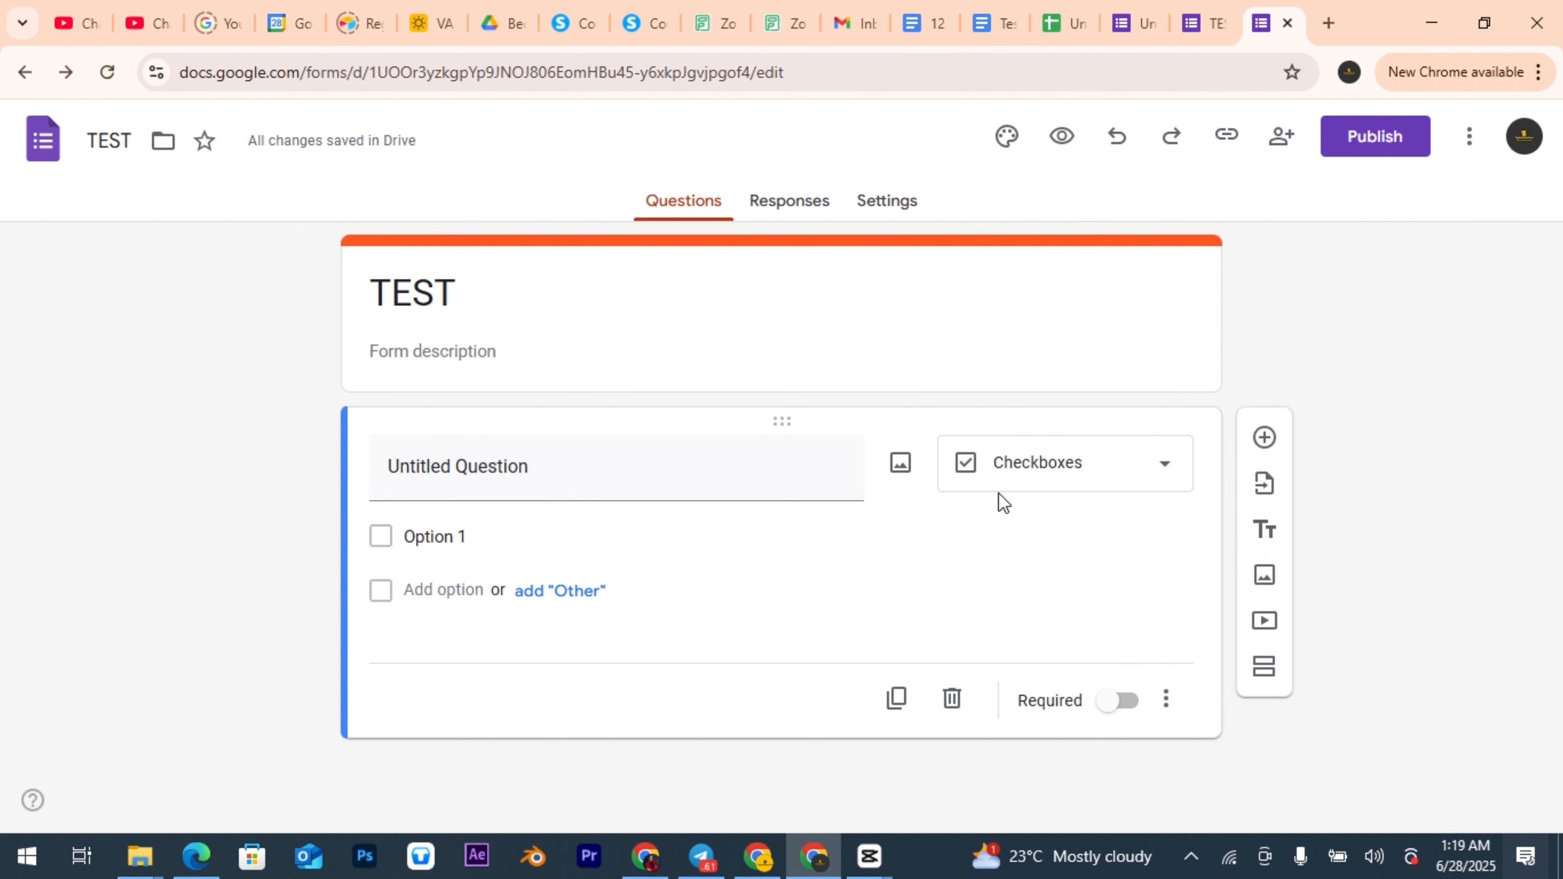
pyautogui.click(1063, 463)
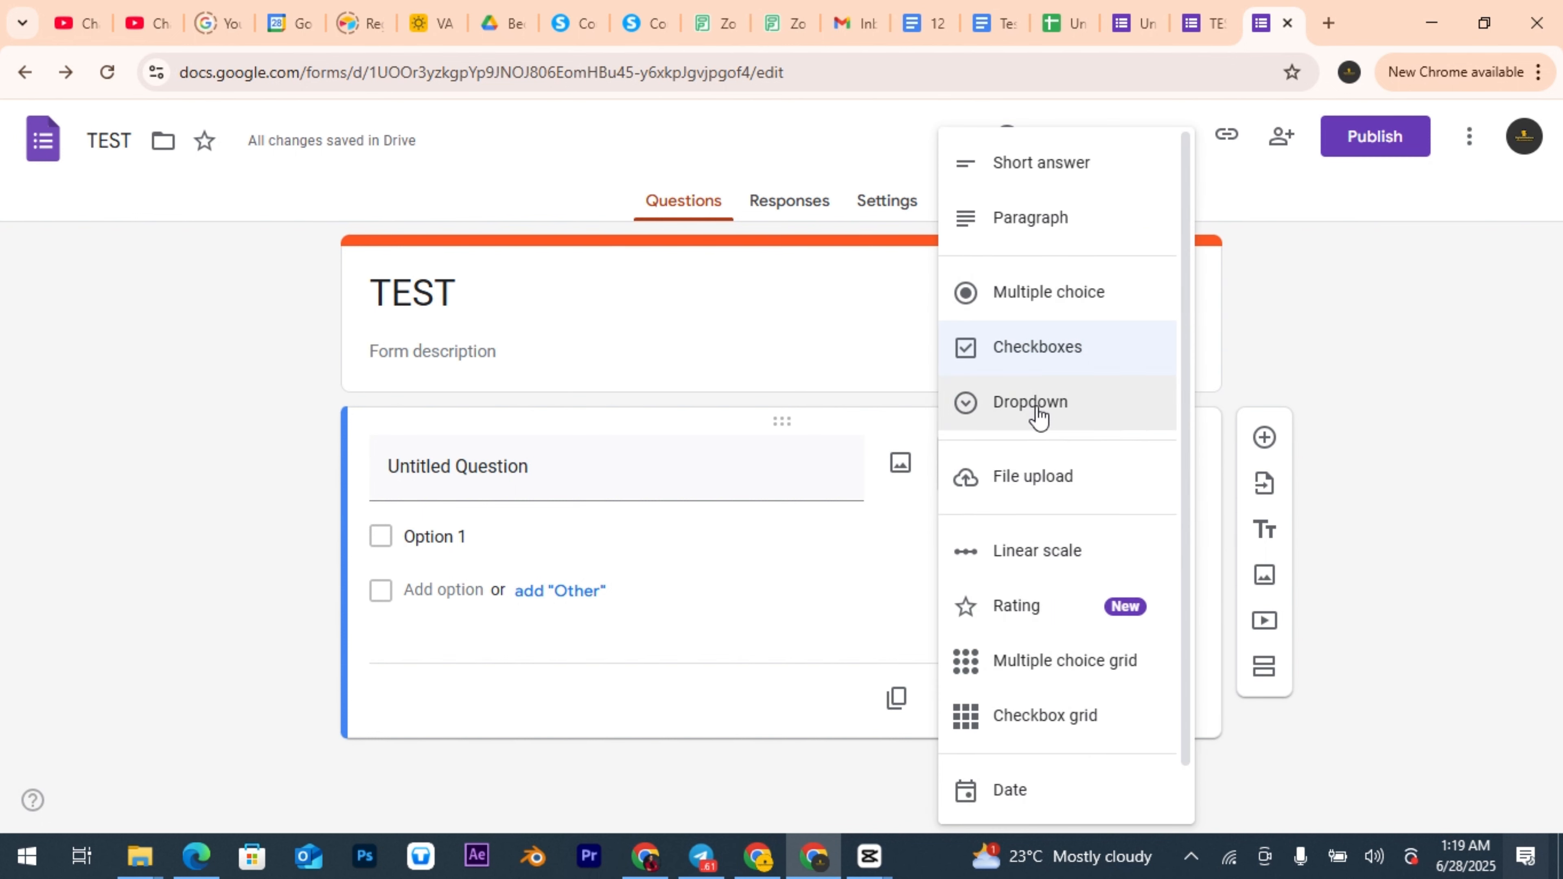
pyautogui.click(1038, 417)
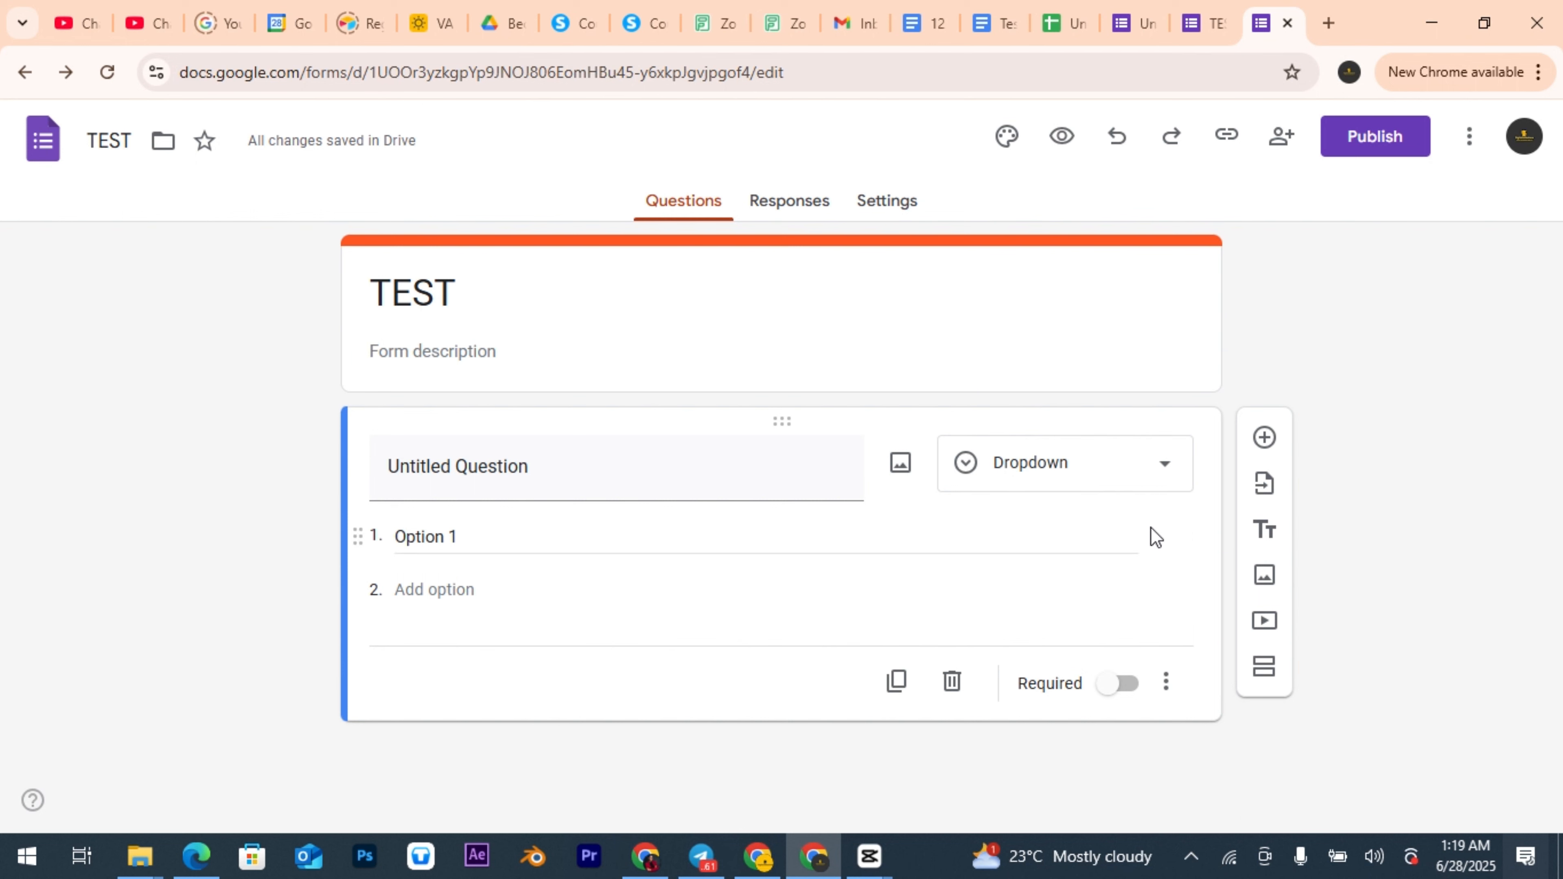
# Step: Try the Linear scale type on the untitled question, followed by the Rating type
pyautogui.click(1159, 472)
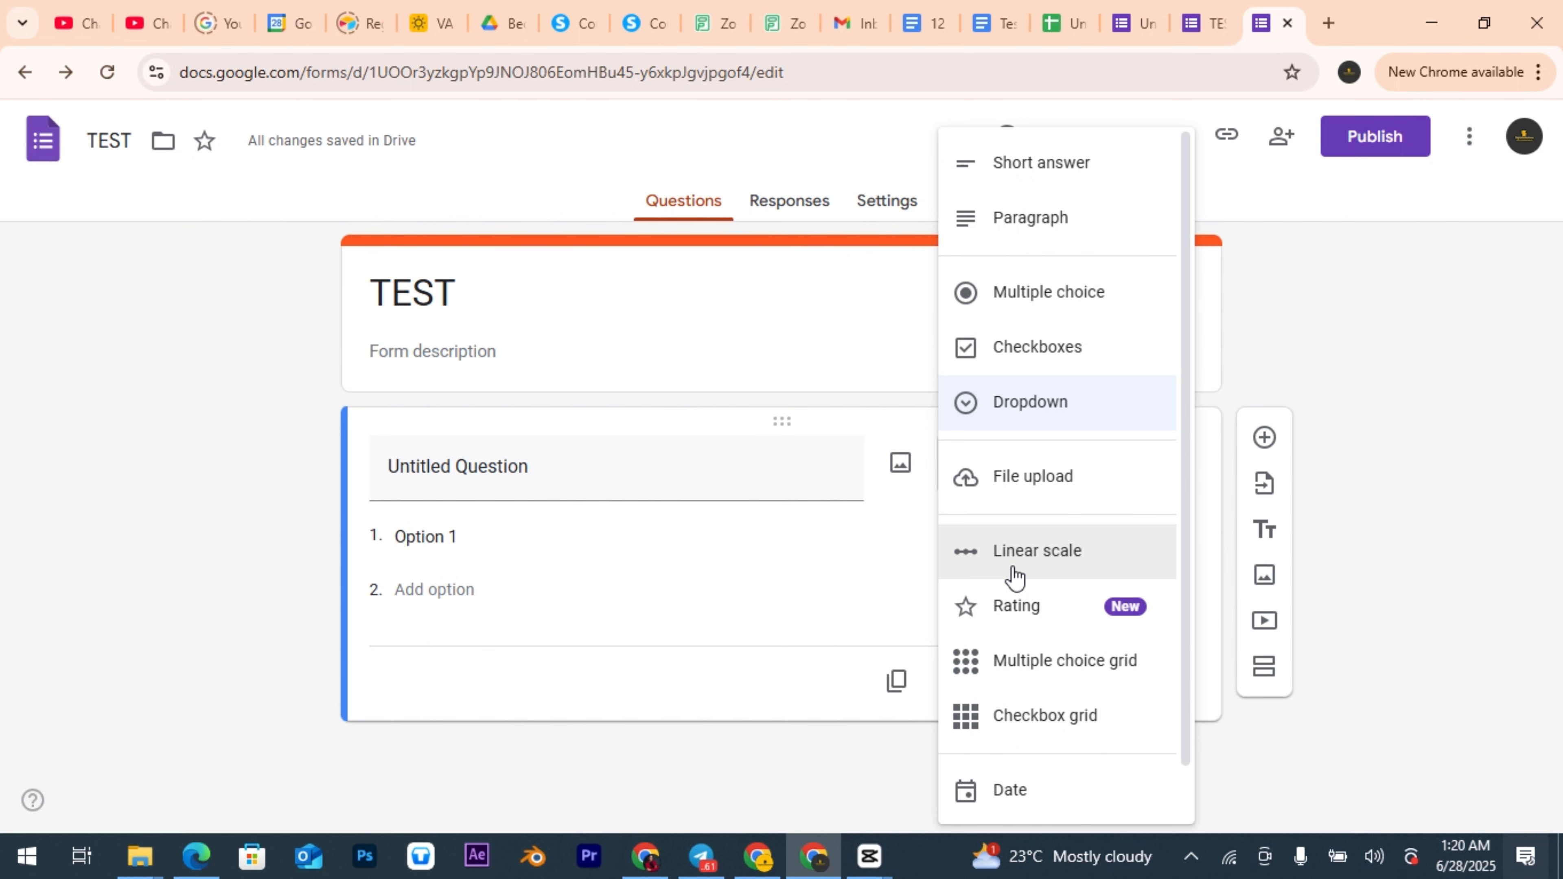
pyautogui.click(1053, 571)
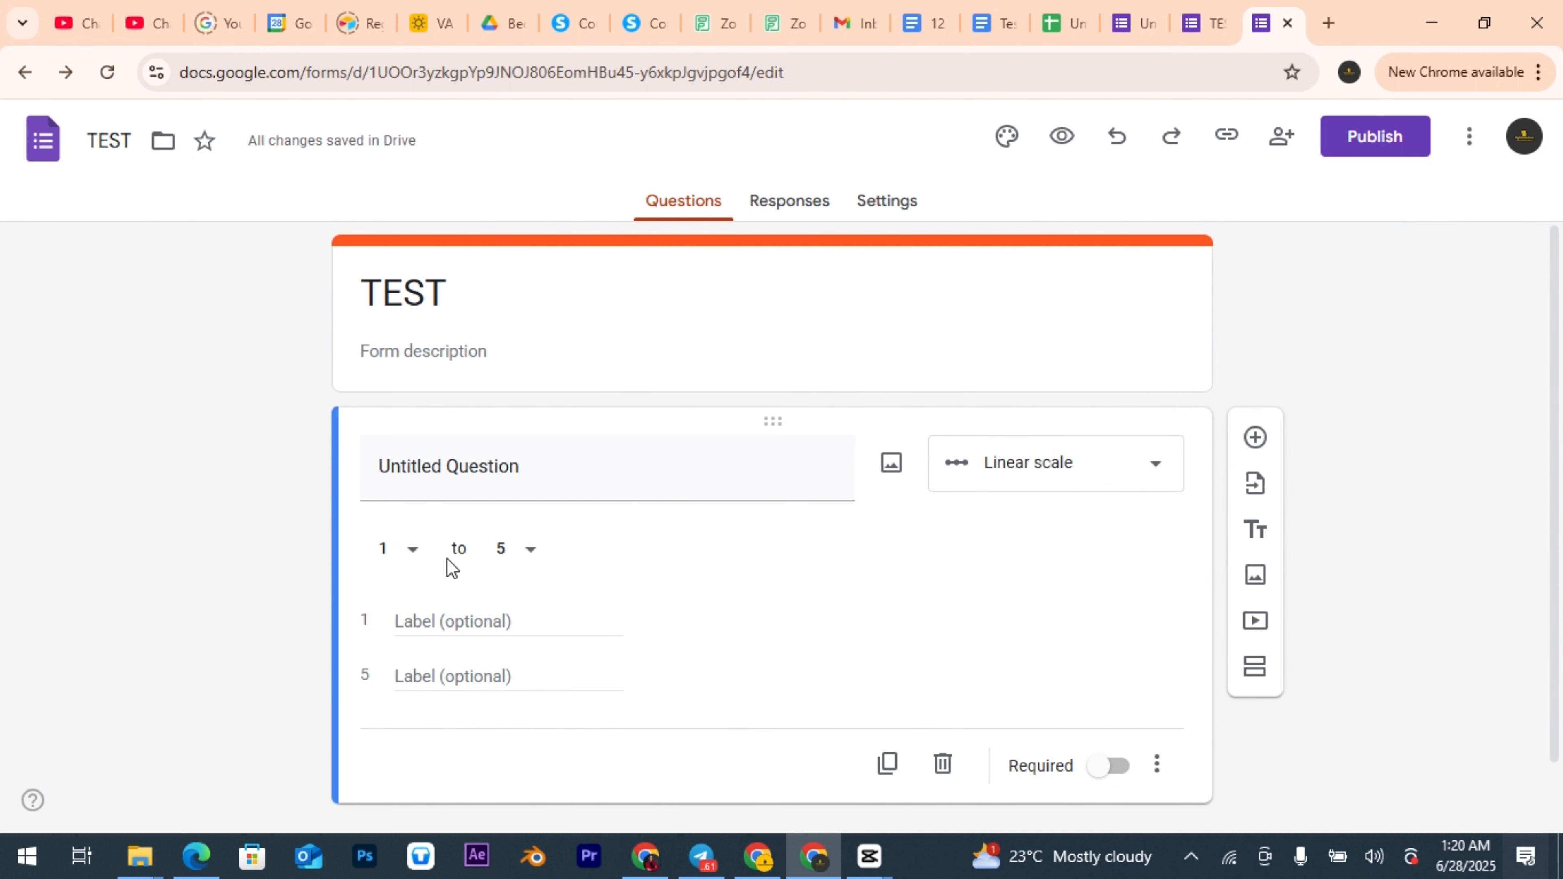
pyautogui.click(454, 622)
pyautogui.click(1157, 472)
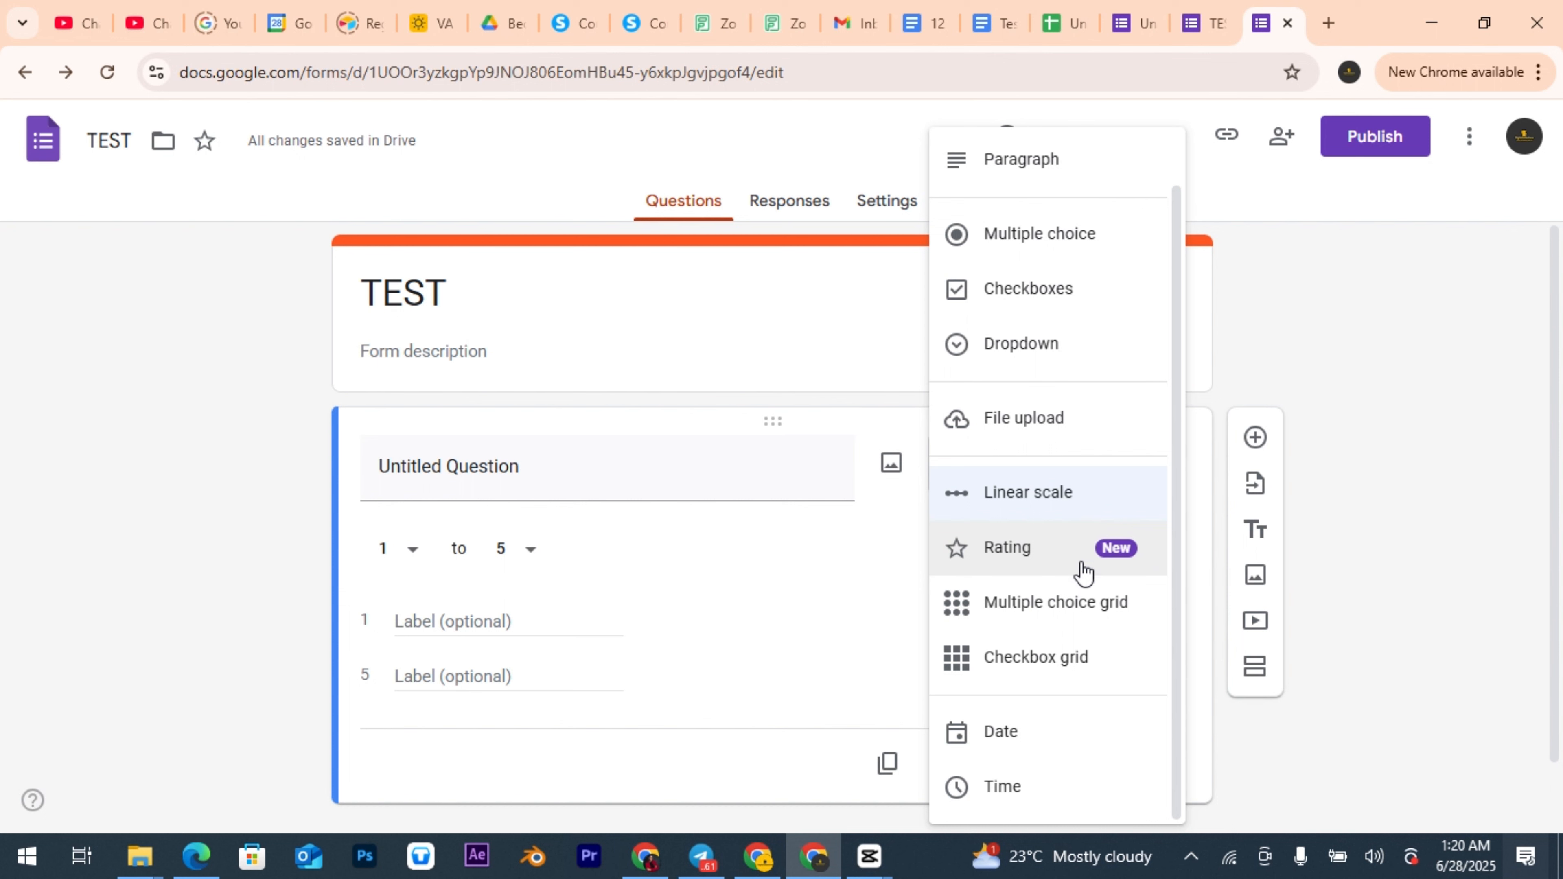
pyautogui.click(1054, 557)
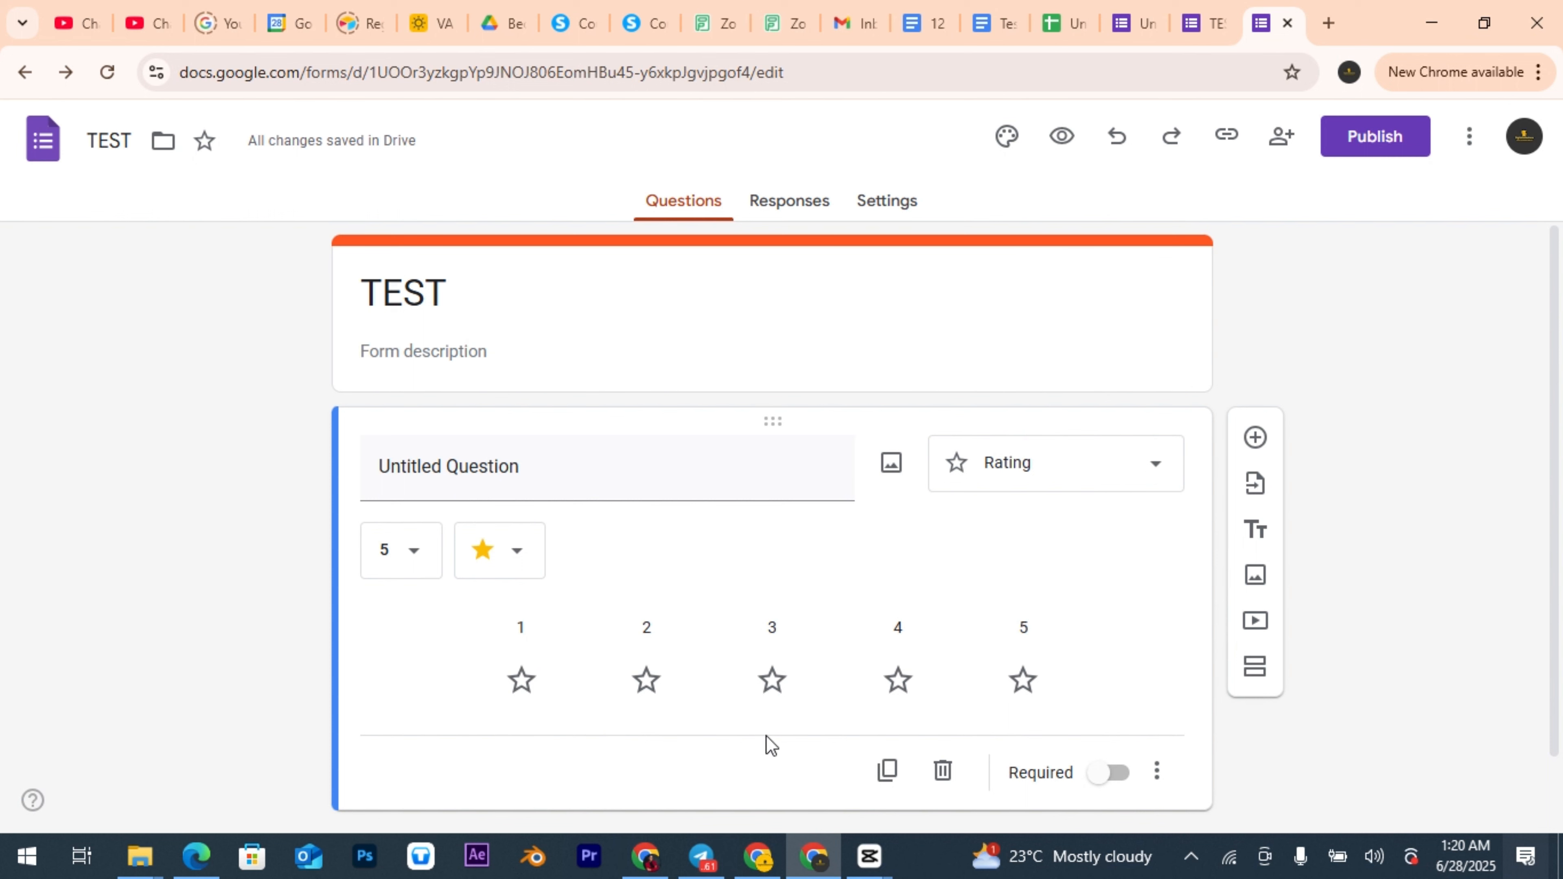
# Step: Set the untitled question's type to Multiple choice grid and look through the remaining question types
pyautogui.click(1067, 483)
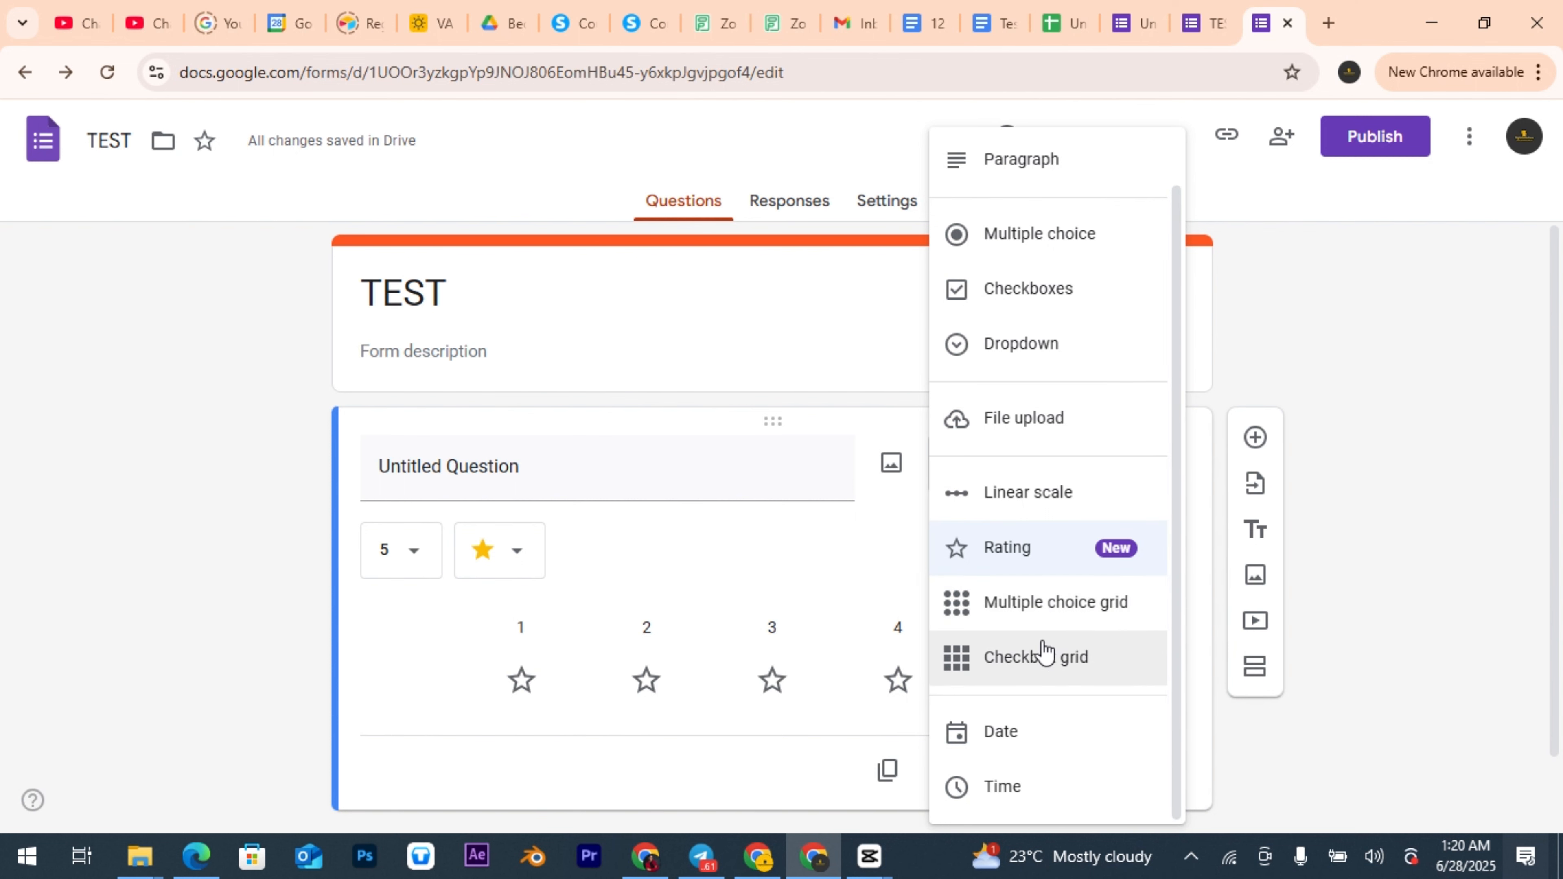
pyautogui.click(1026, 624)
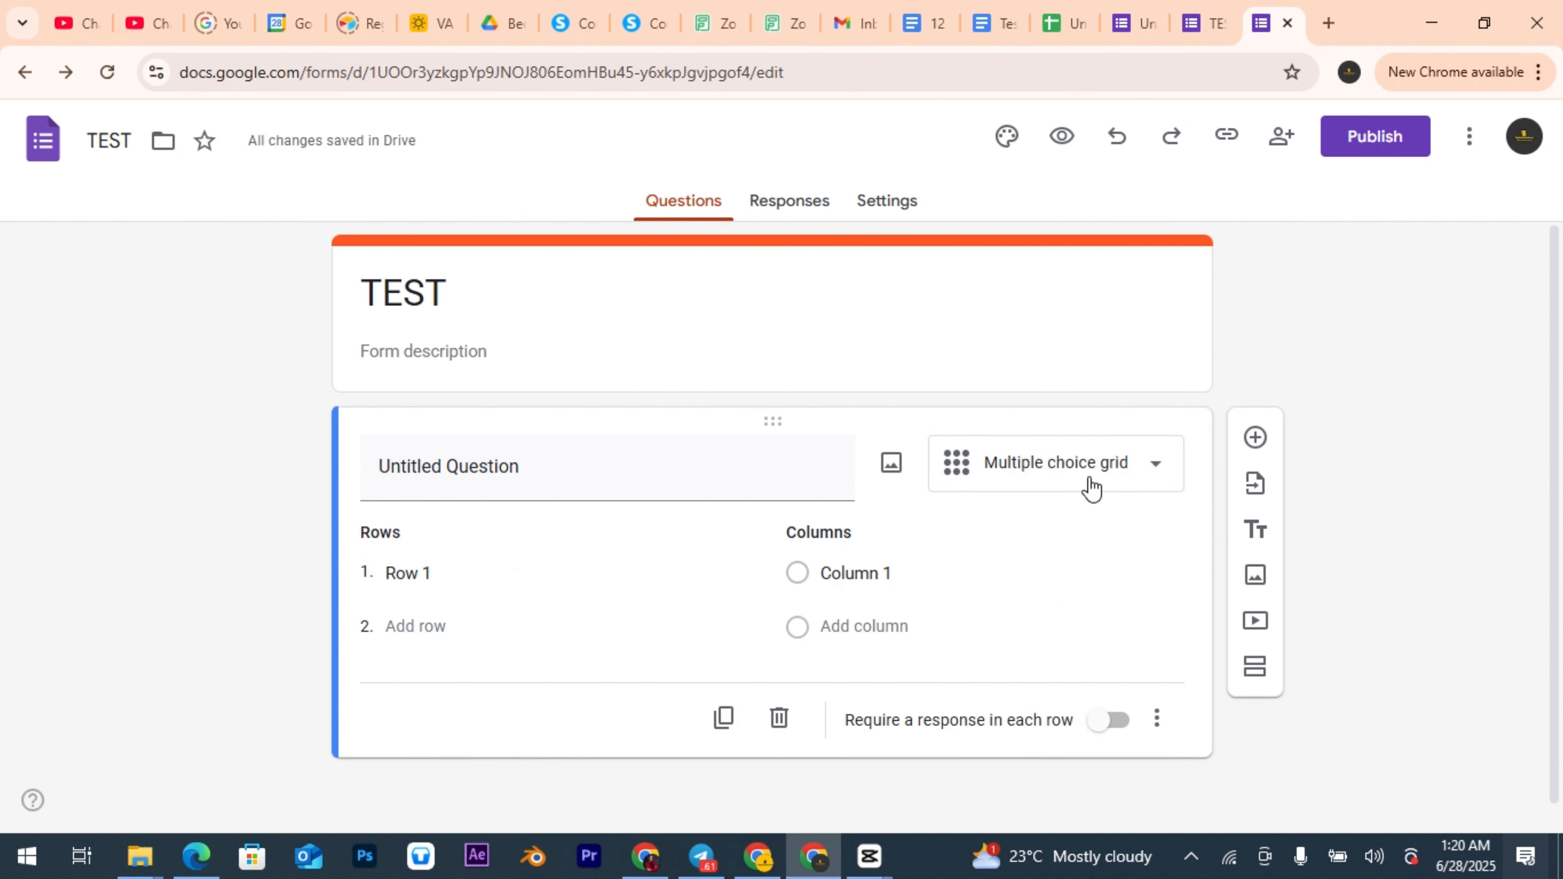
pyautogui.click(1109, 462)
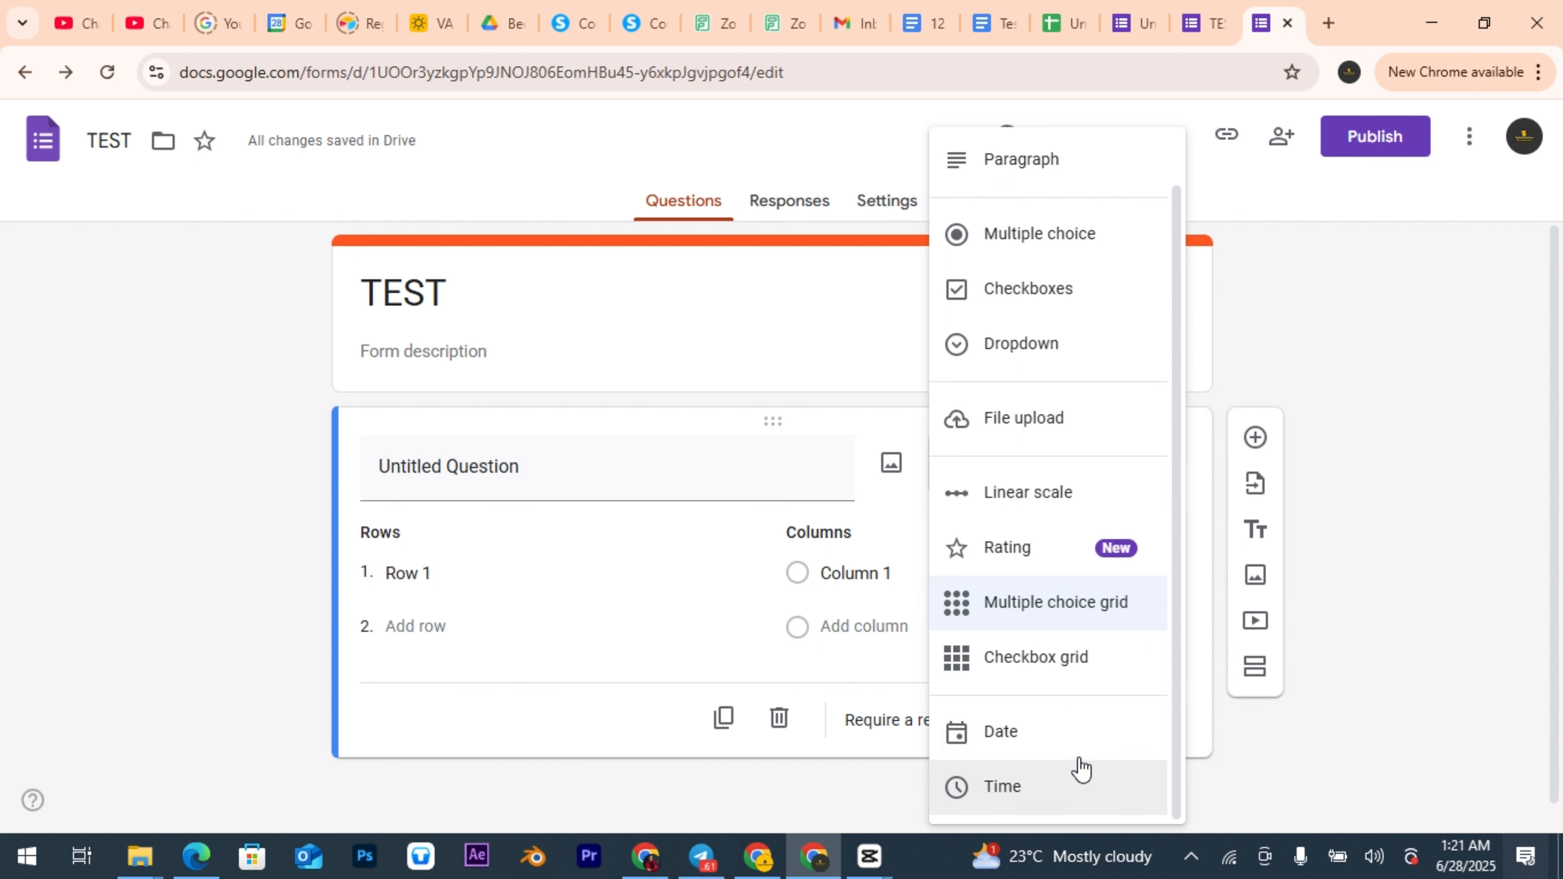
pyautogui.click(1373, 715)
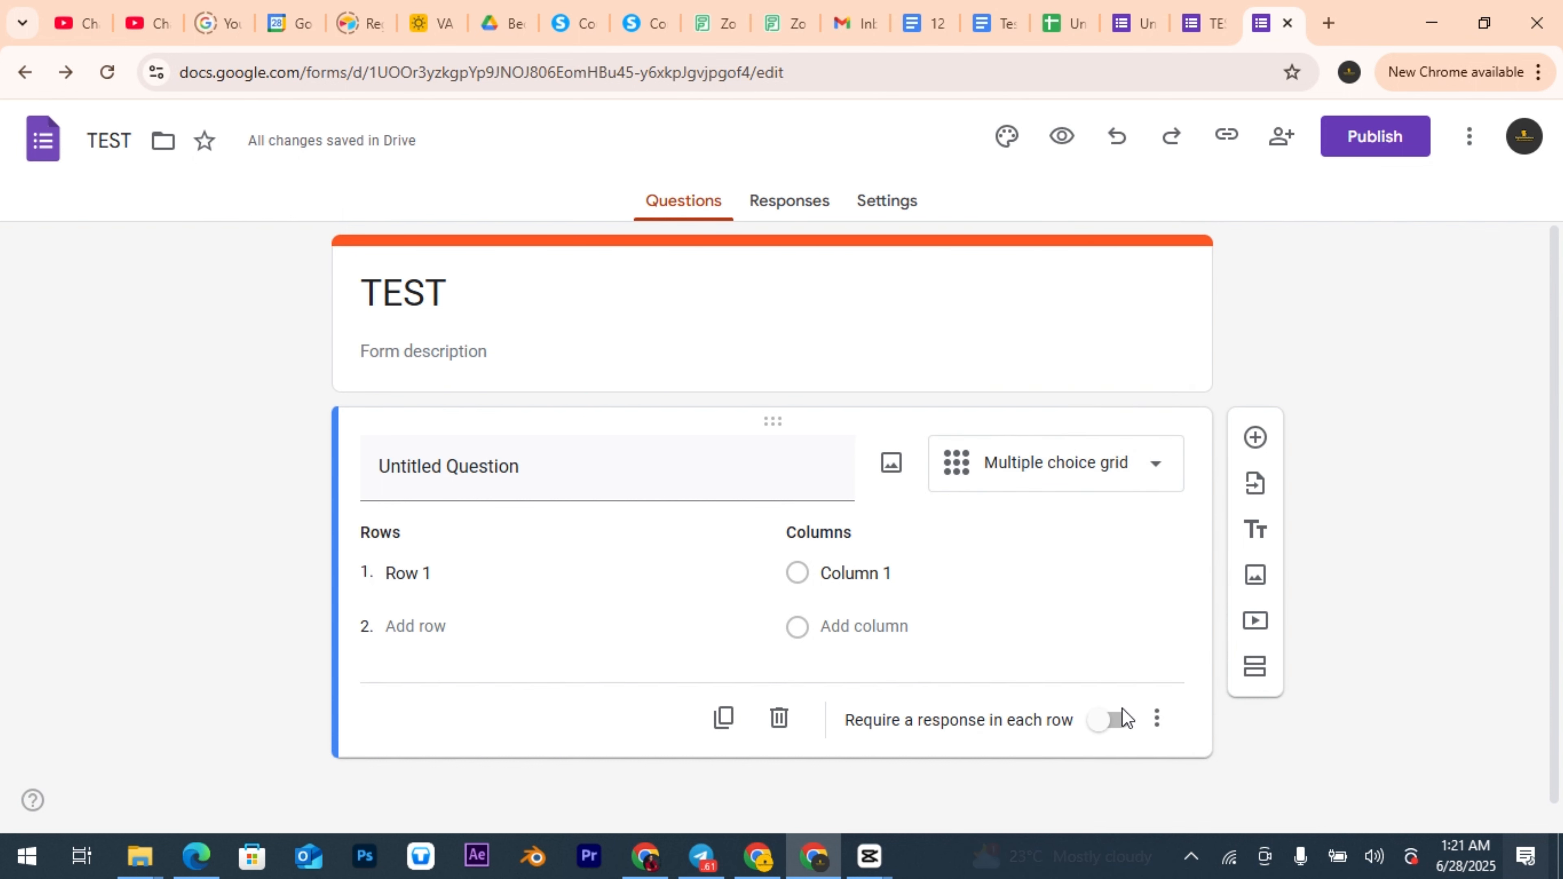
# Step: Add a new Multiple choice question below the untitled grid question and make it required
pyautogui.click(1259, 442)
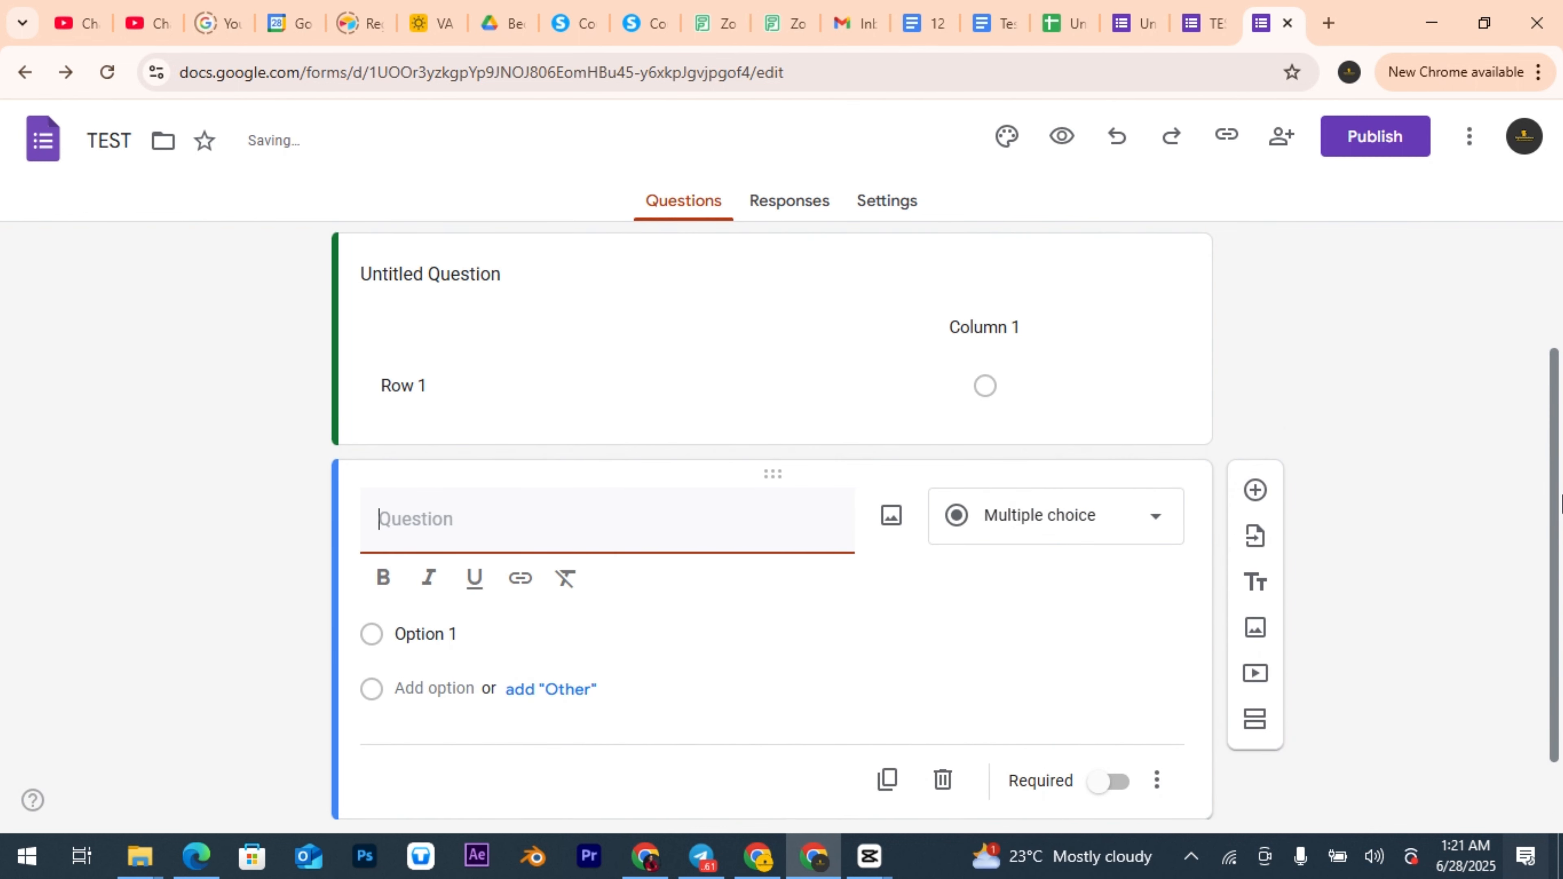
pyautogui.moveTo(1559, 504); pyautogui.dragTo(1539, 552)
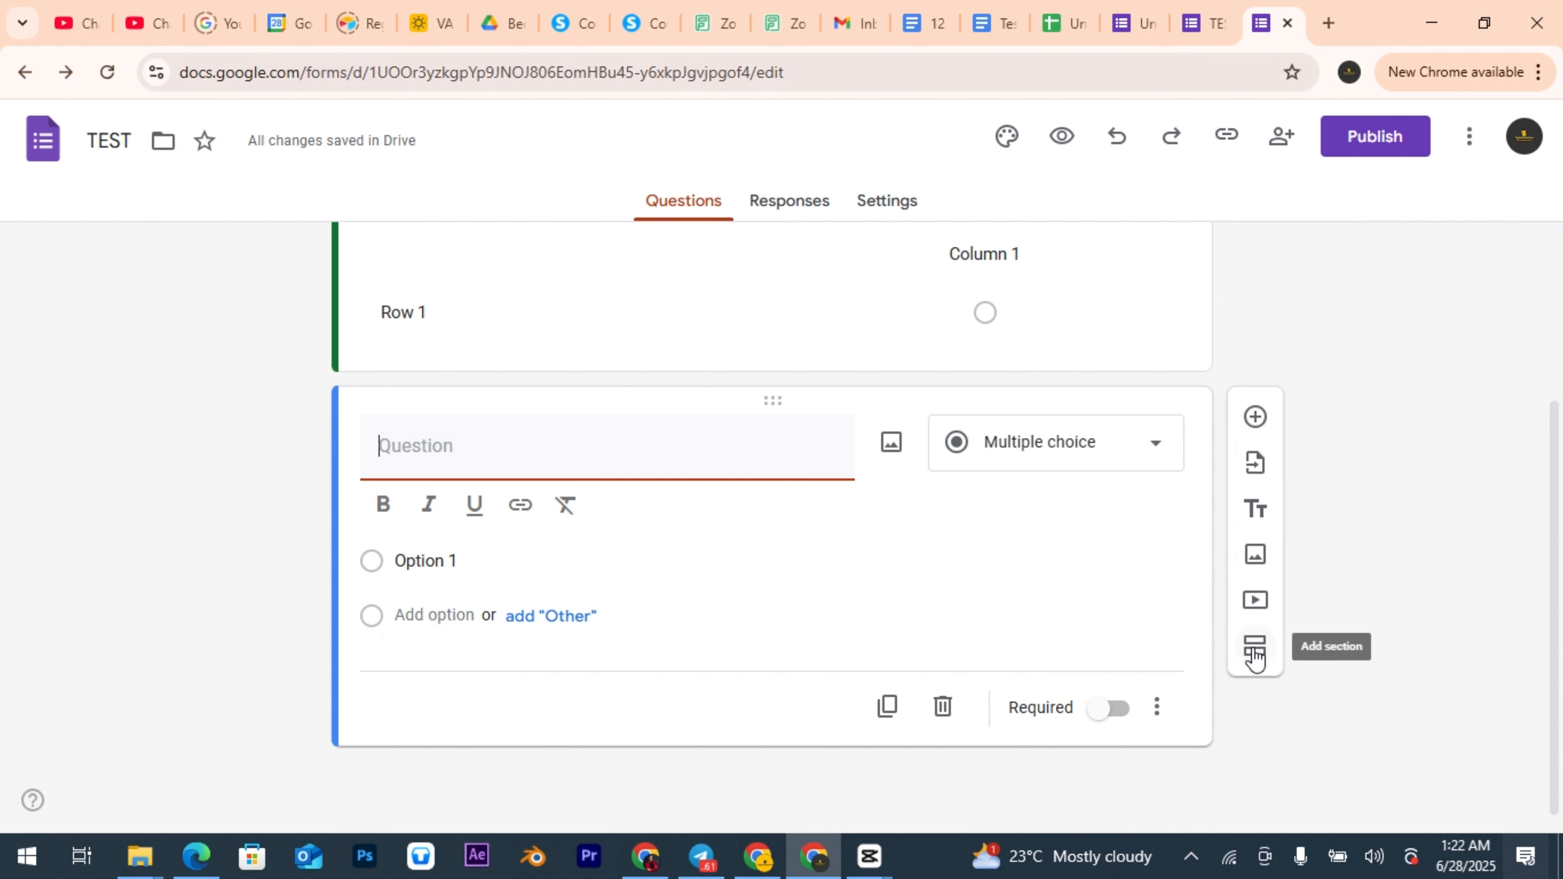
pyautogui.click(1109, 717)
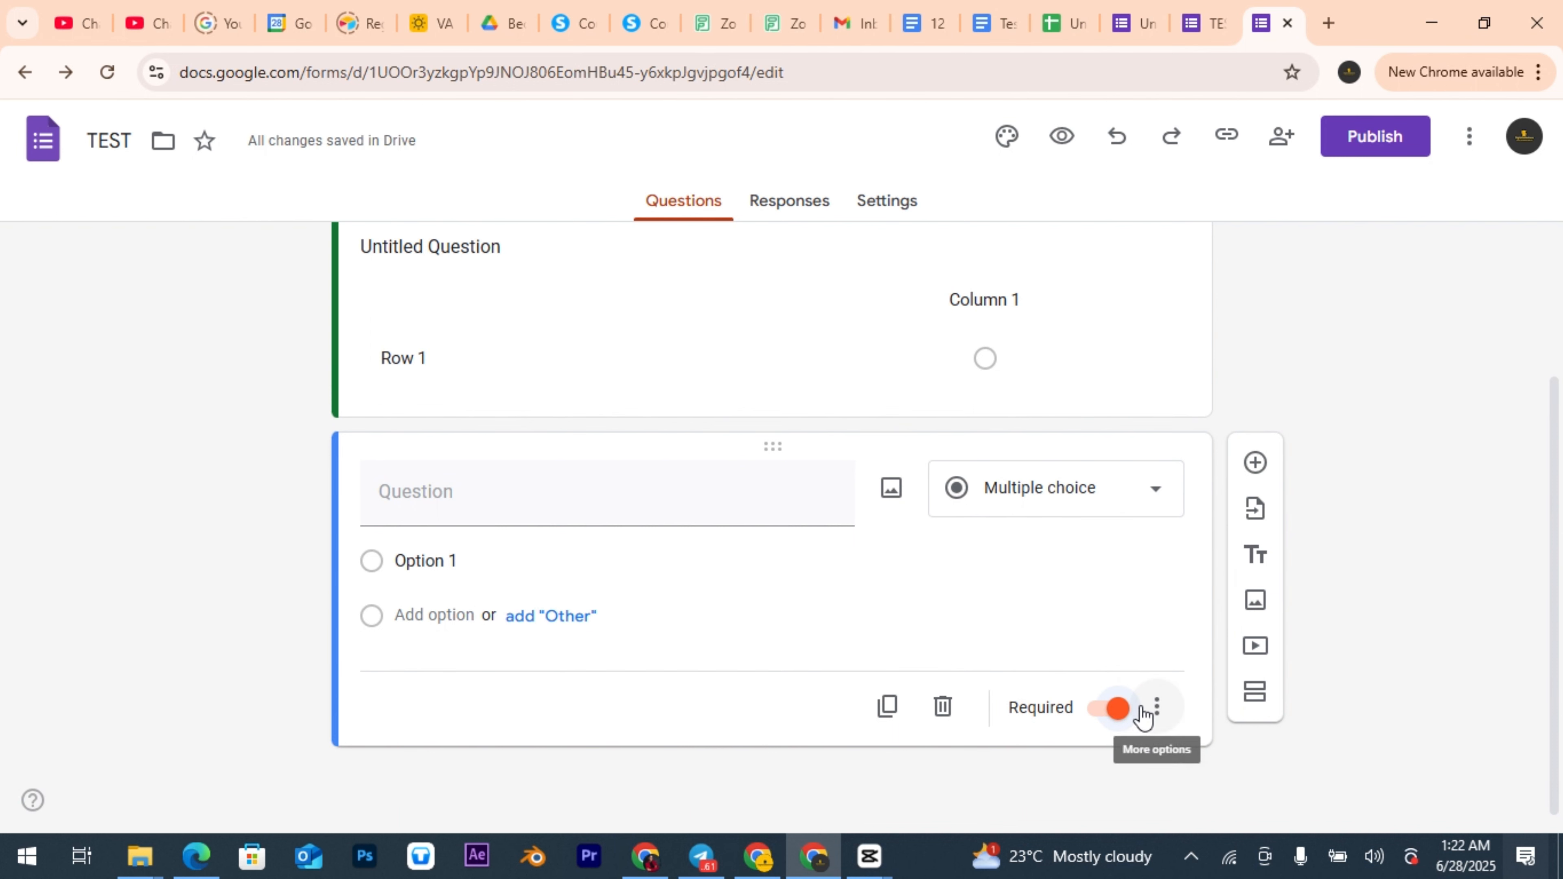
pyautogui.click(1117, 713)
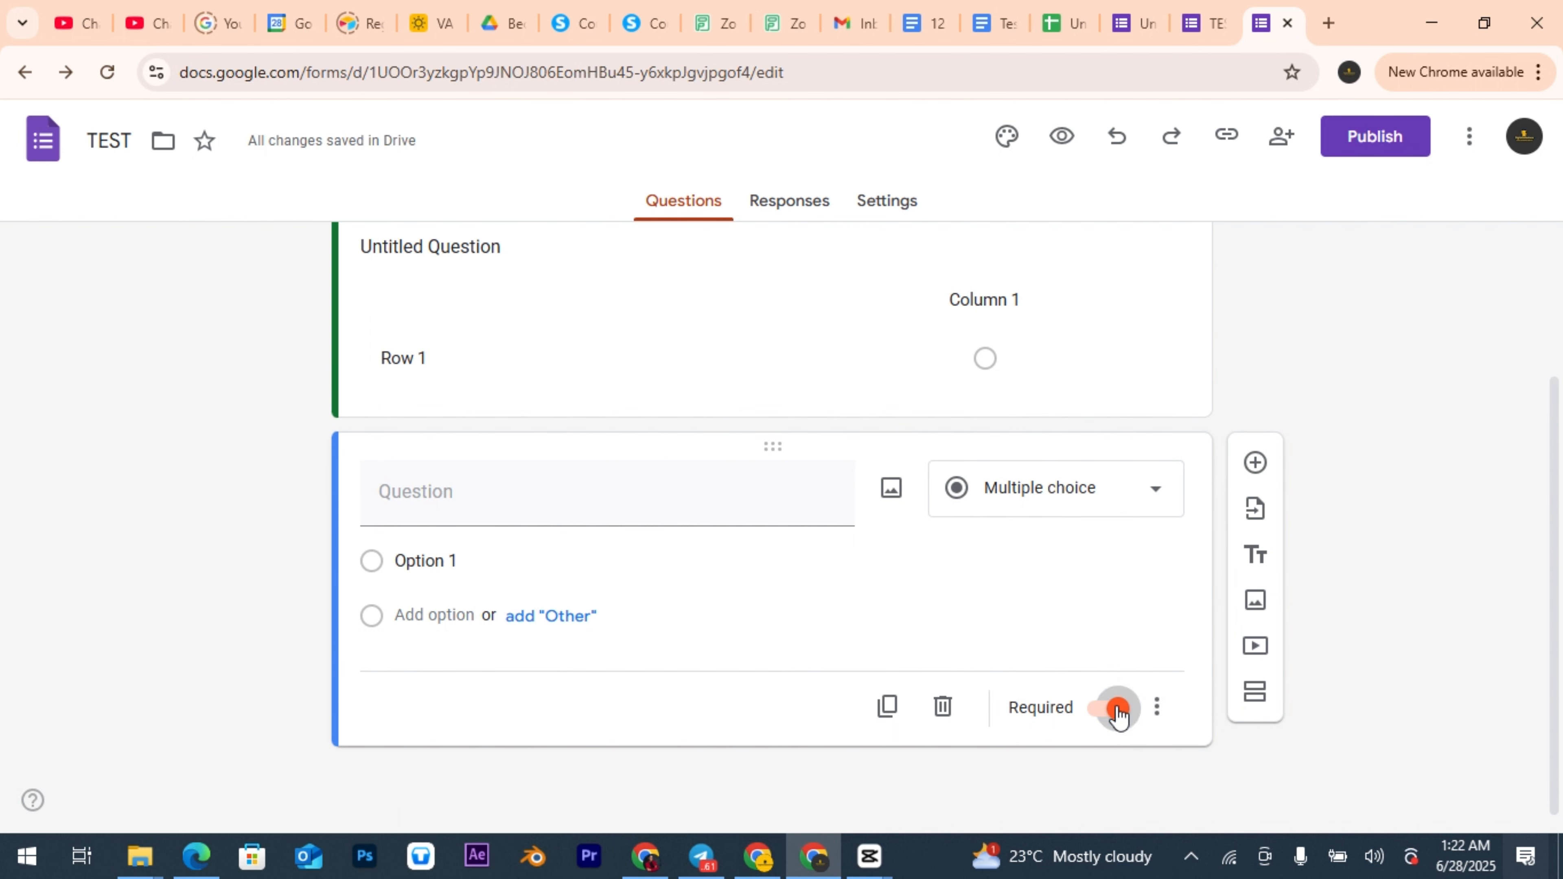
pyautogui.click(1122, 713)
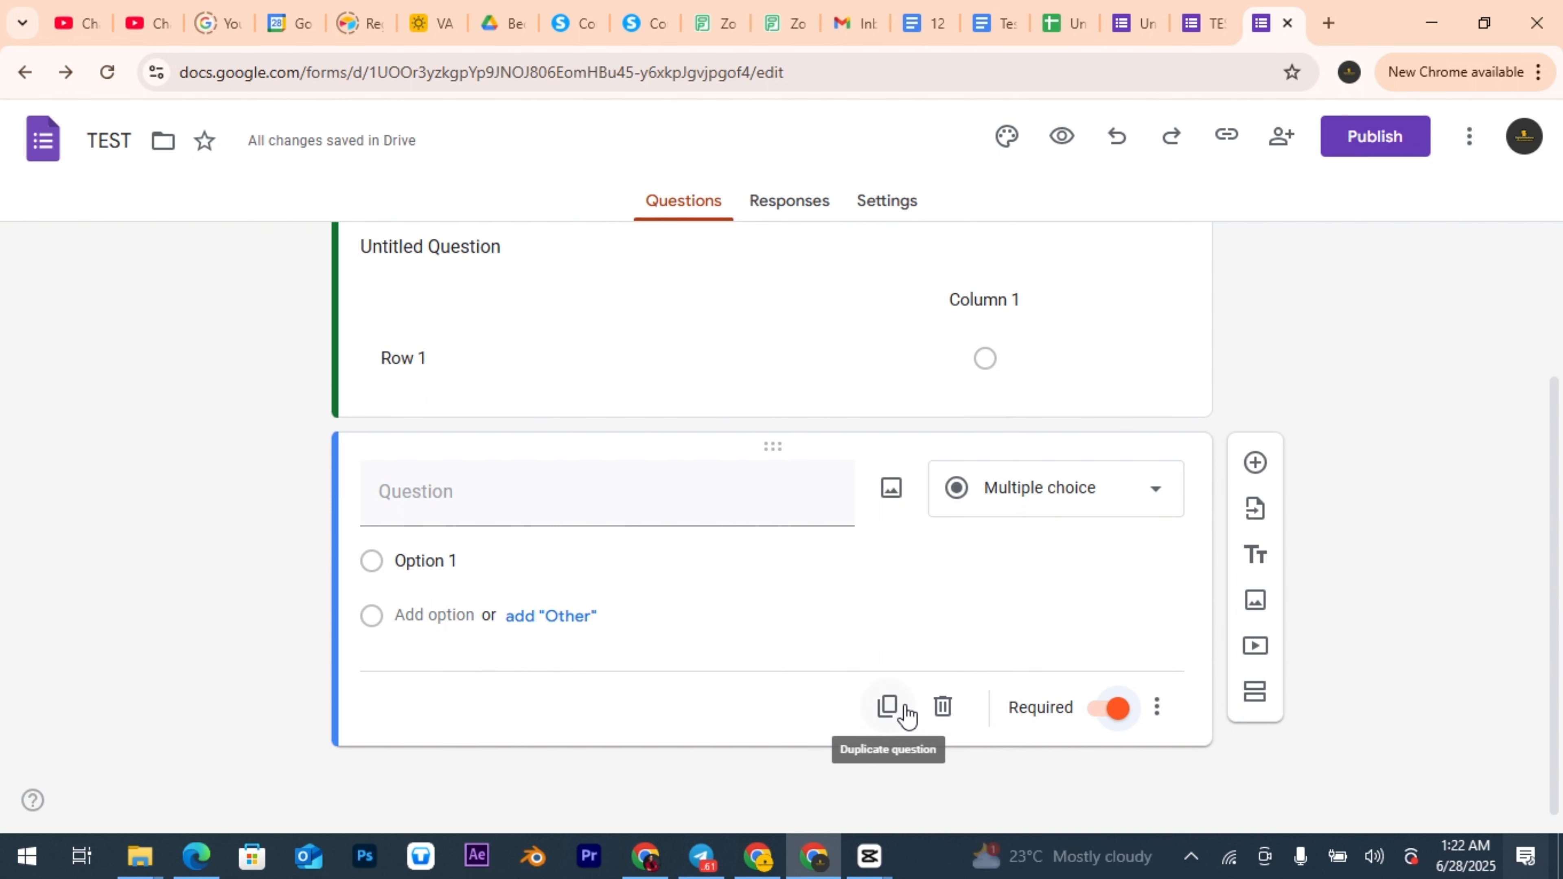
# Step: Show the description field on the new Multiple choice question
pyautogui.click(1156, 710)
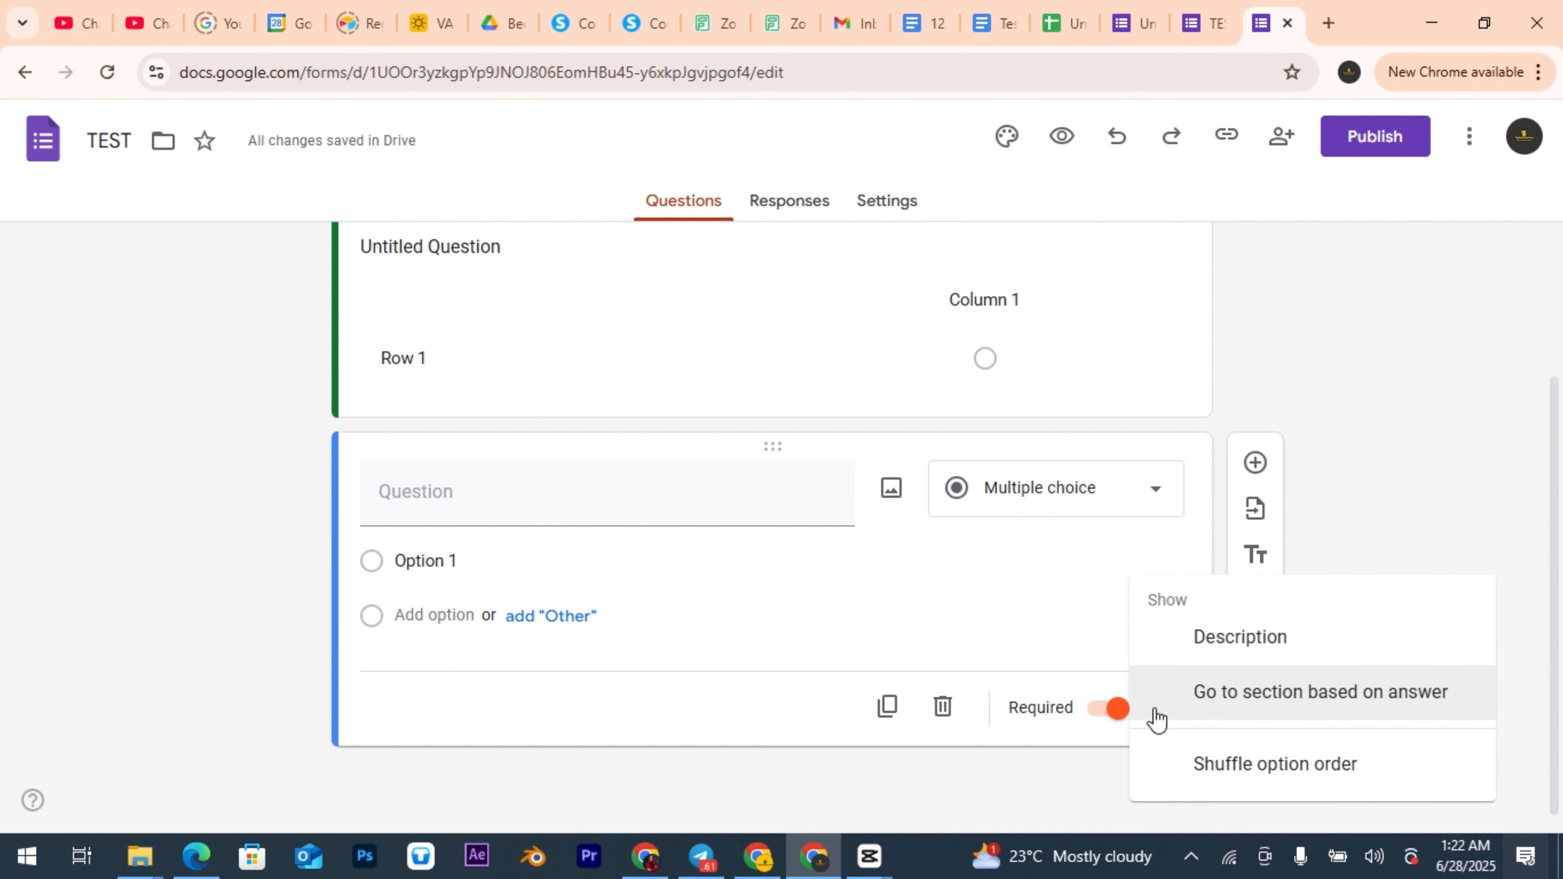
pyautogui.click(1269, 651)
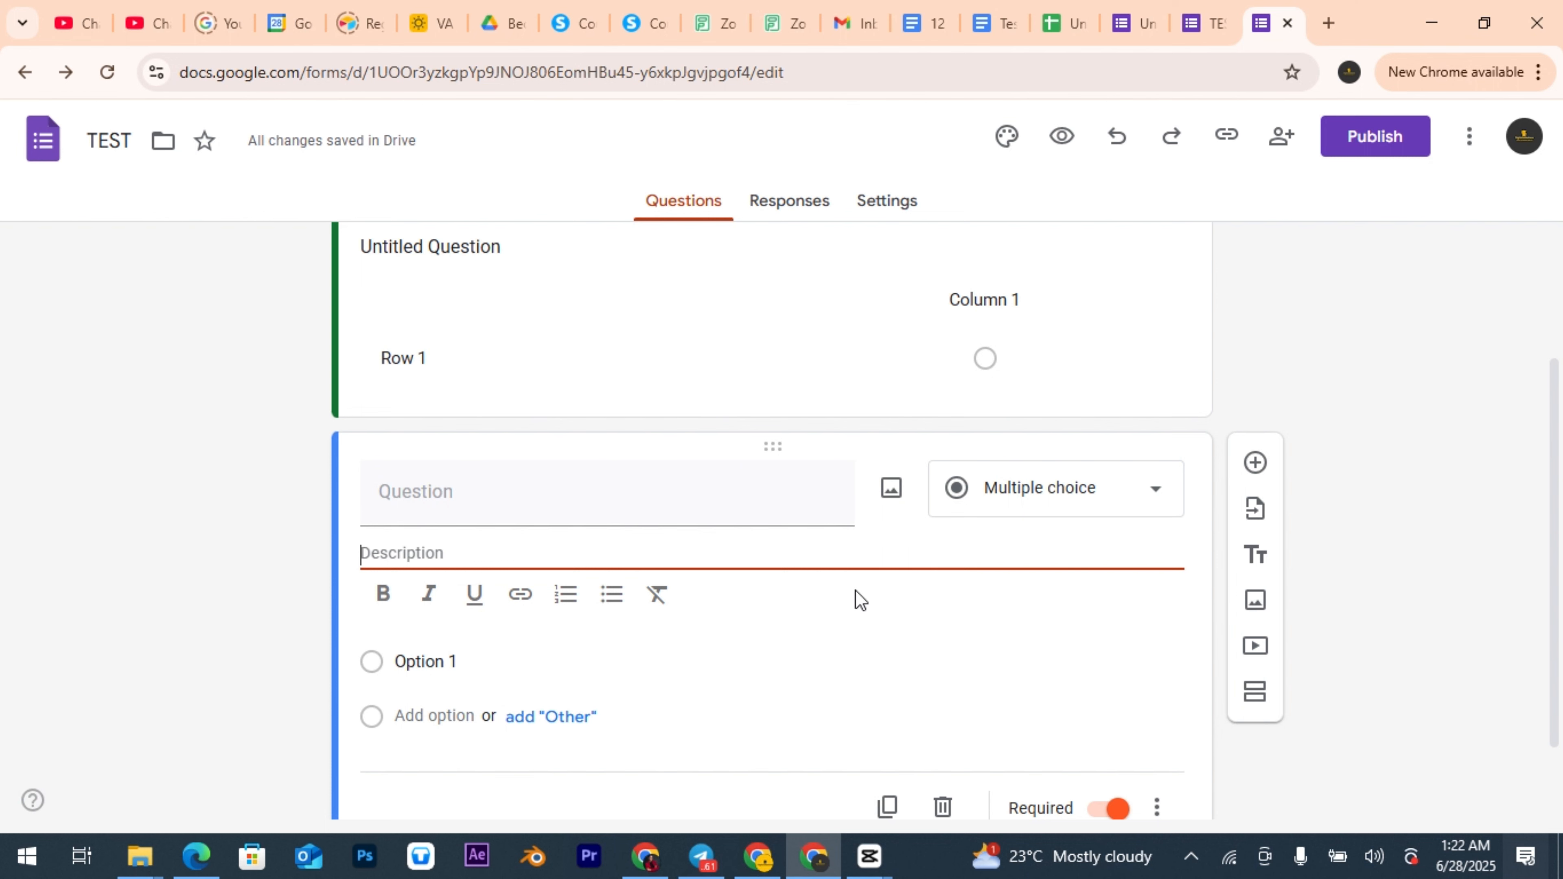
pyautogui.moveTo(1557, 502); pyautogui.dragTo(1560, 699)
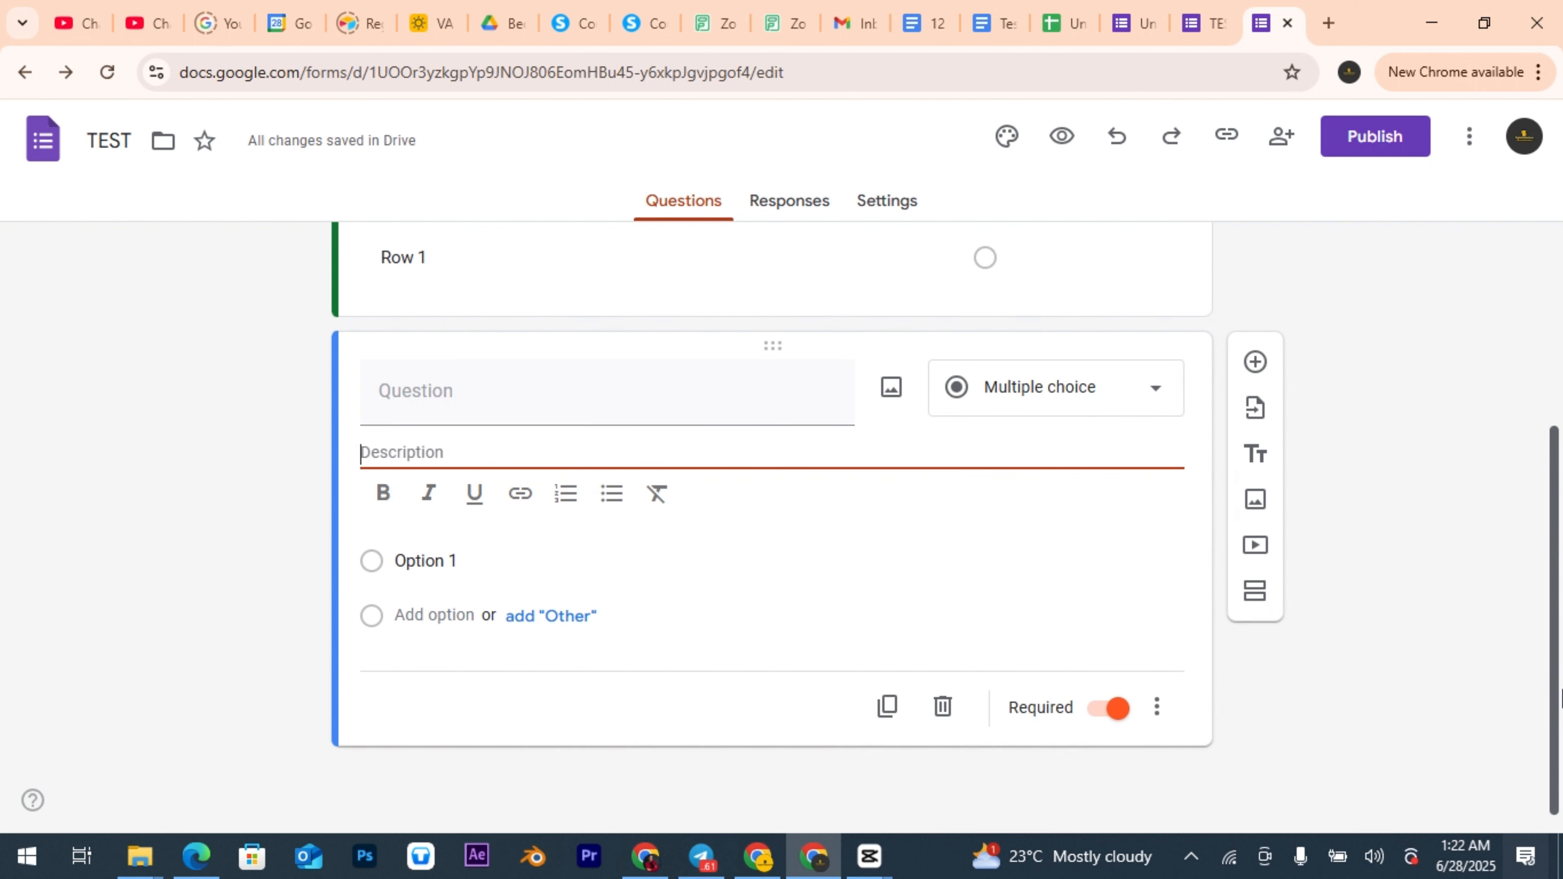
pyautogui.moveTo(1560, 530); pyautogui.dragTo(1553, 708)
pyautogui.moveTo(1555, 531); pyautogui.dragTo(1463, 130)
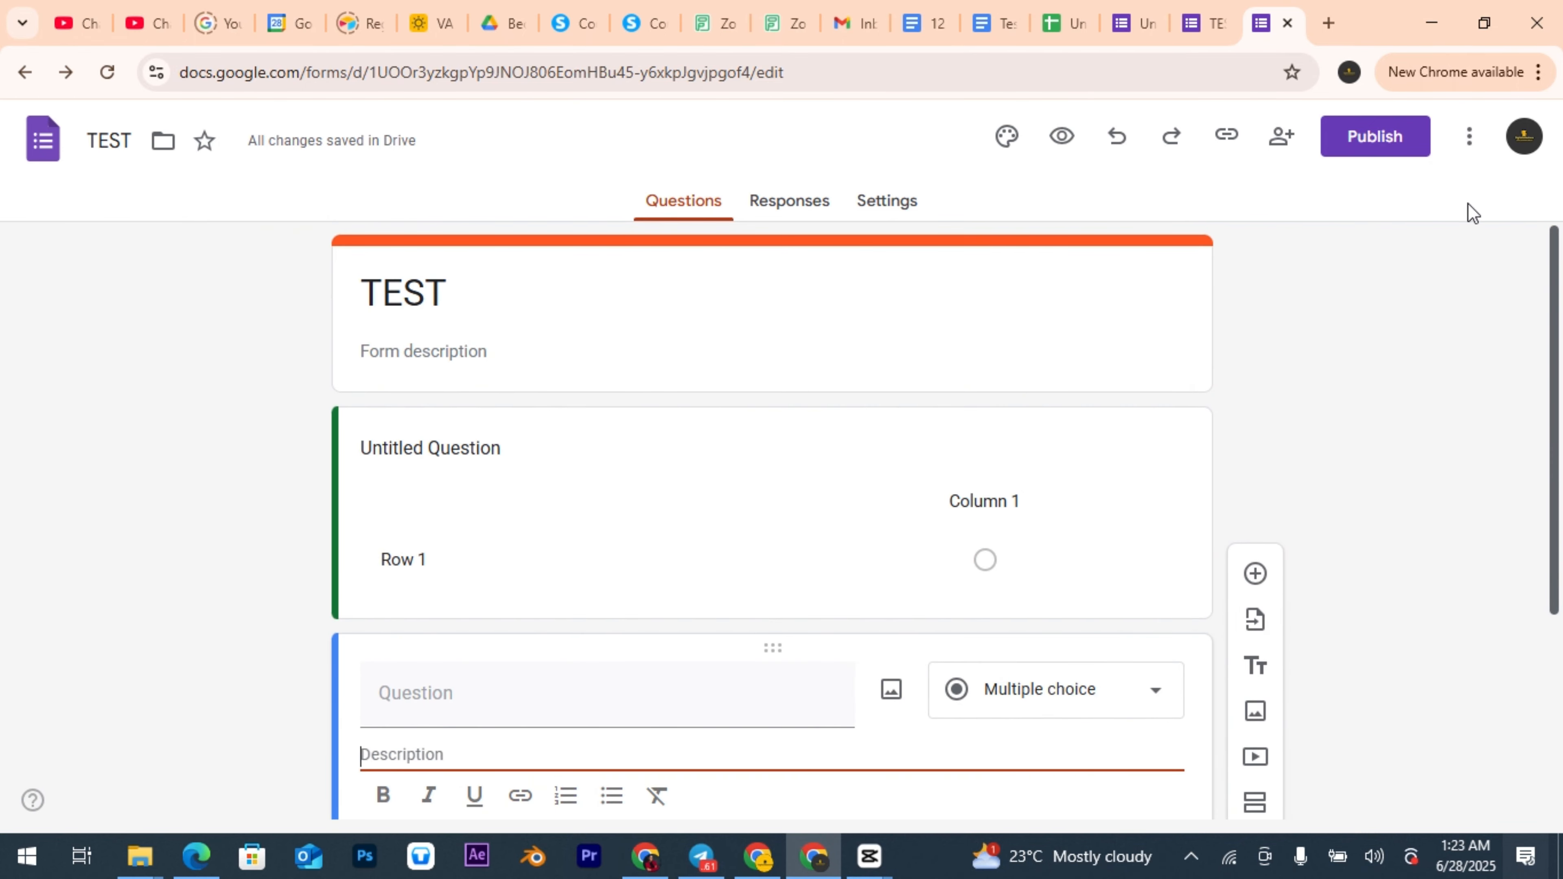
pyautogui.scroll(-5, 1466, 533)
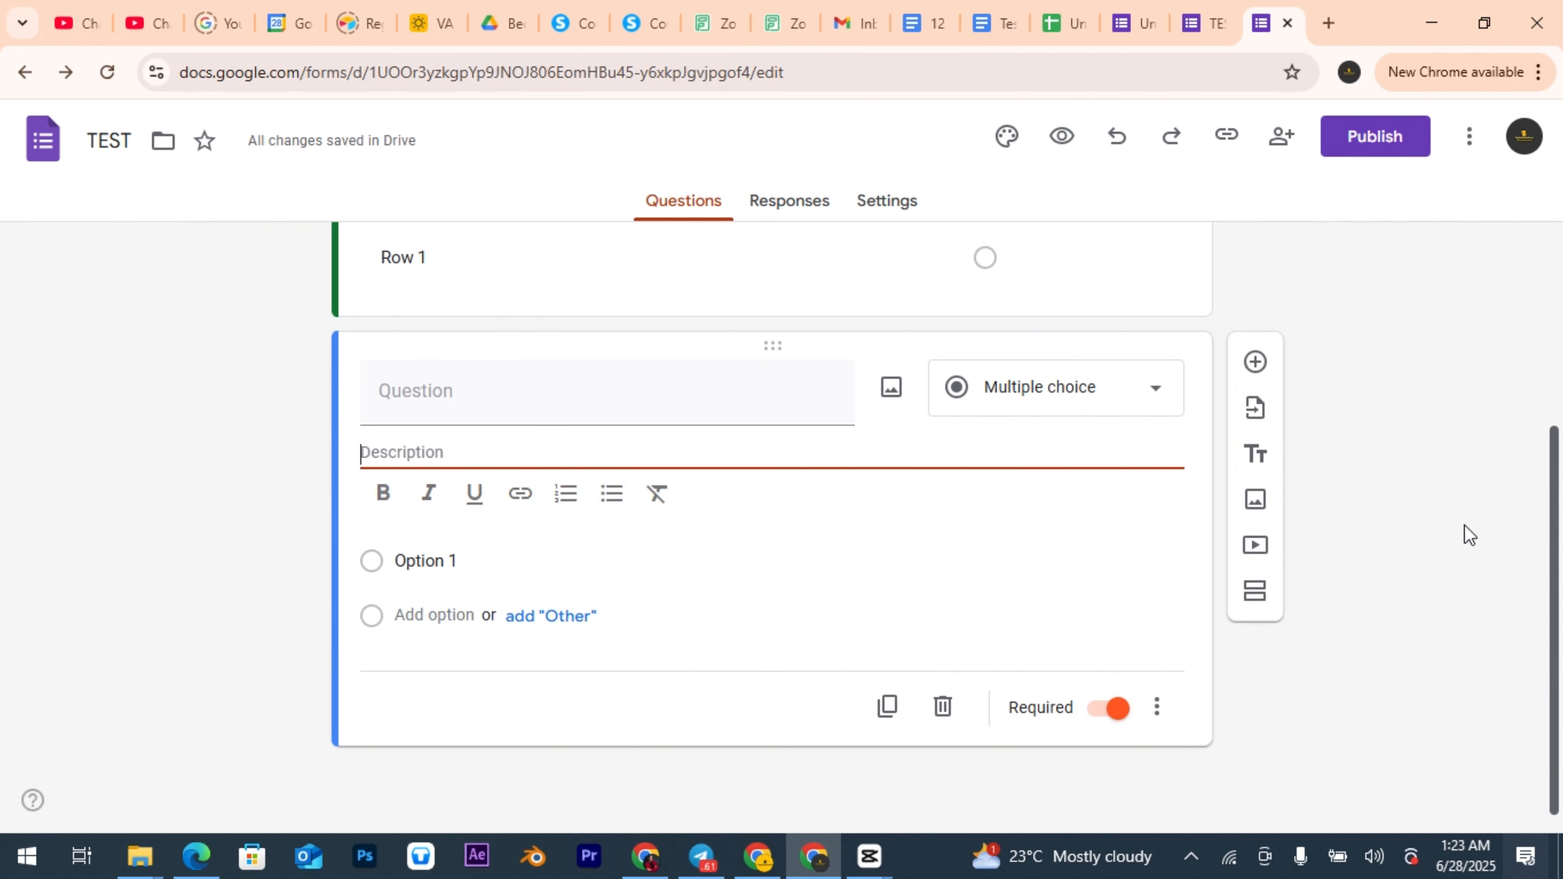
pyautogui.scroll(5, 1467, 527)
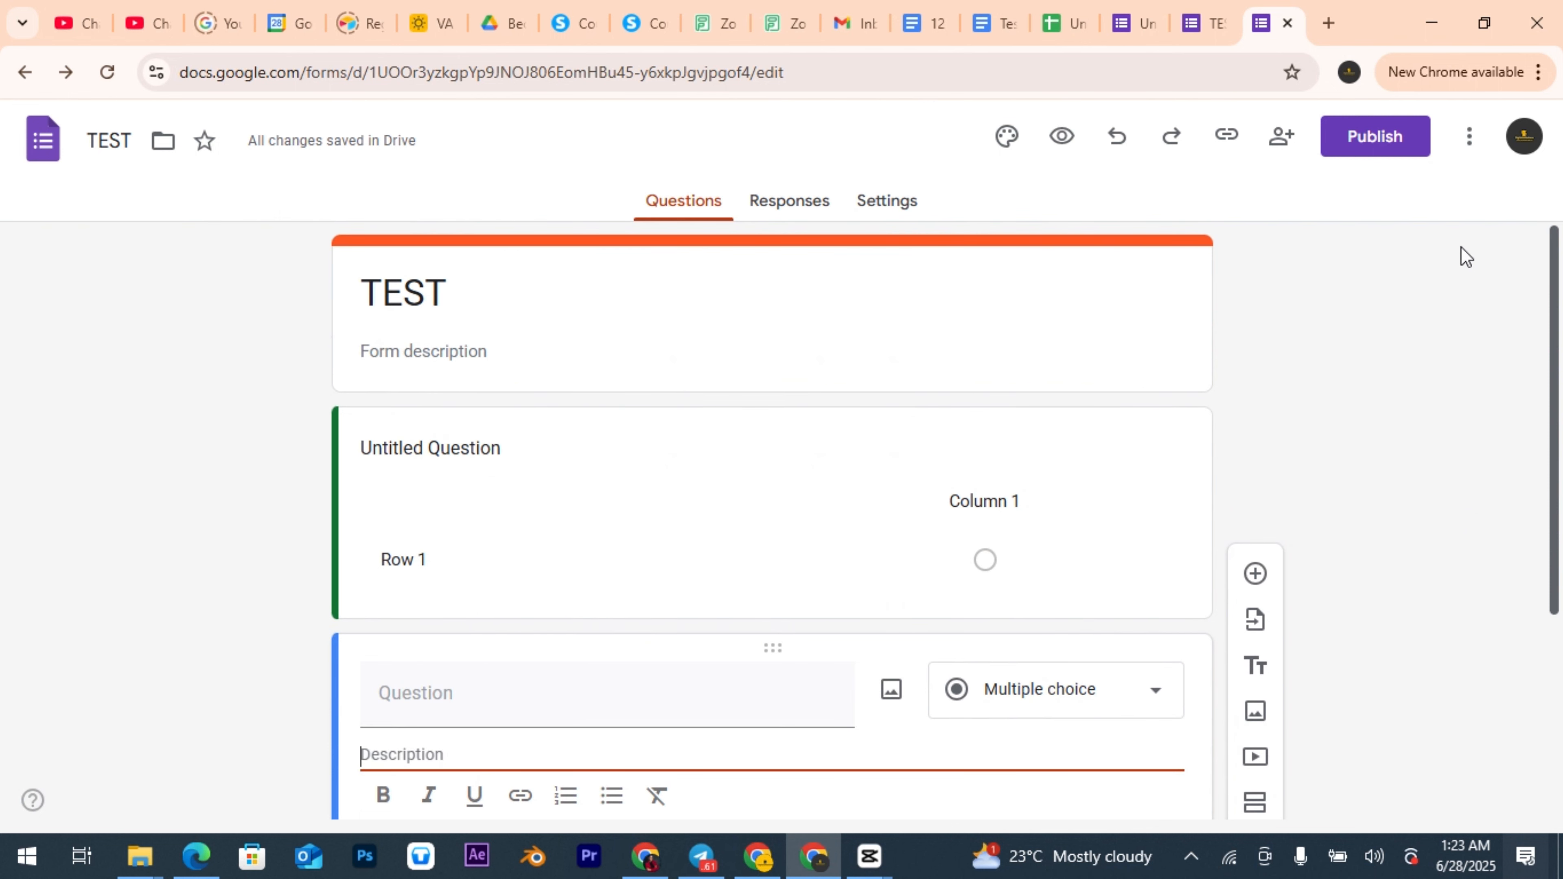